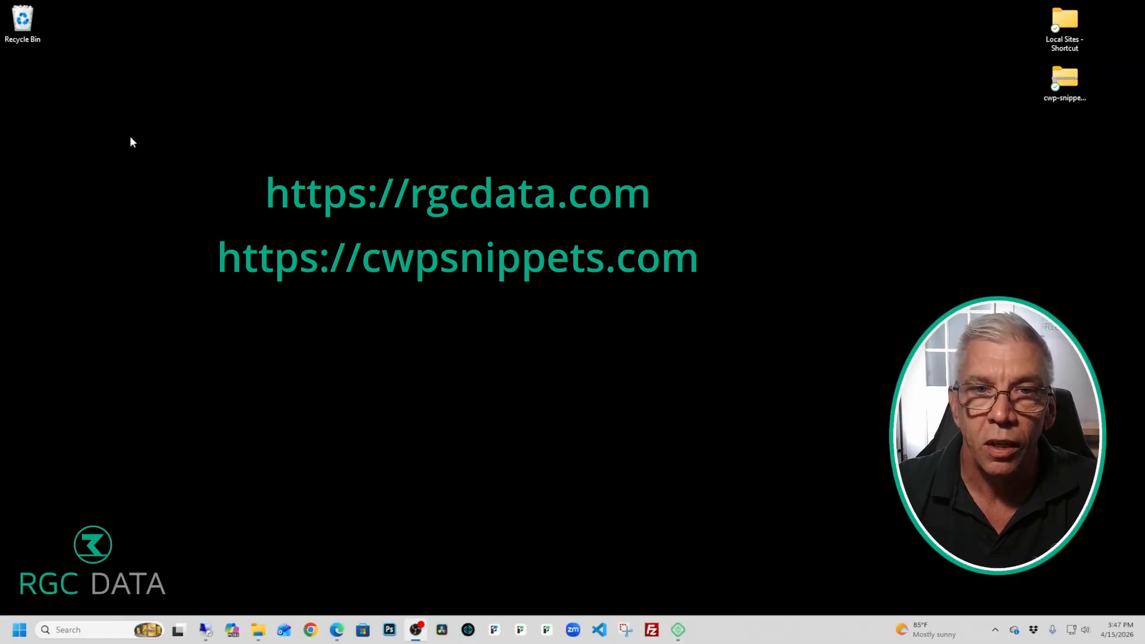
Step: Bring up Edge on rgcdata.com and scroll to the CWP Snippets slide
mouse_move(342, 619)
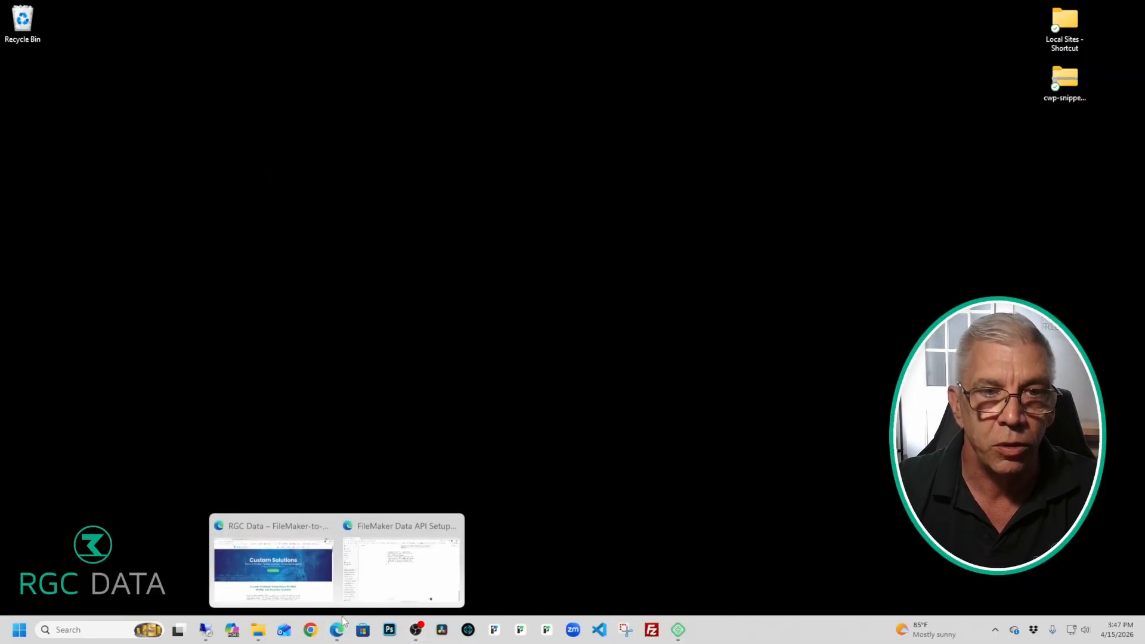
left_click(273, 561)
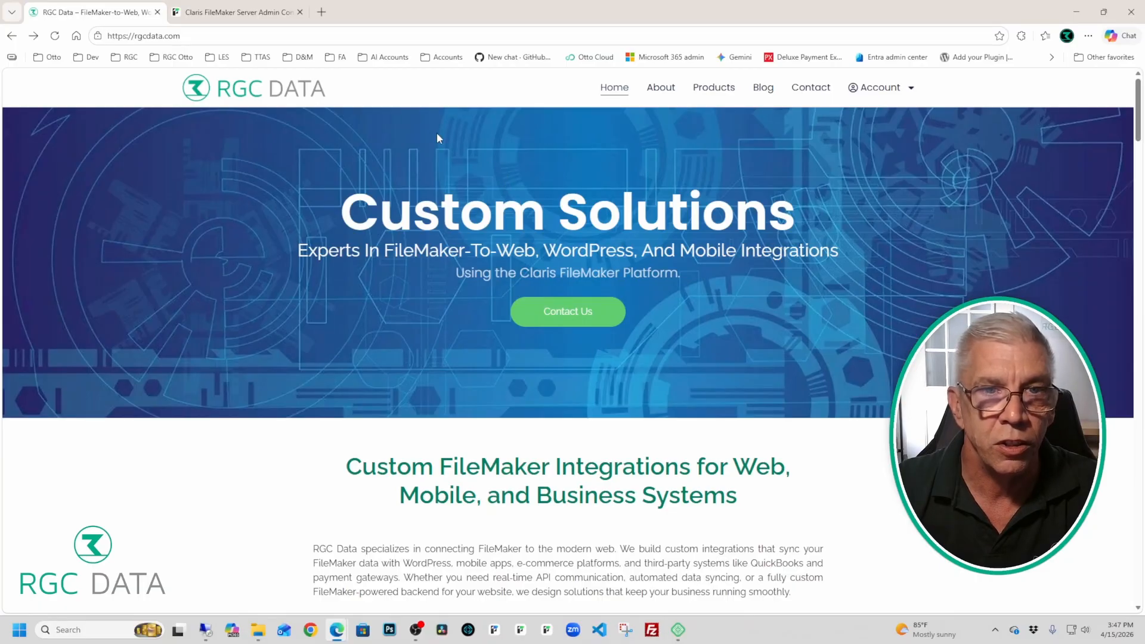
scroll(559, 165, "down", 10)
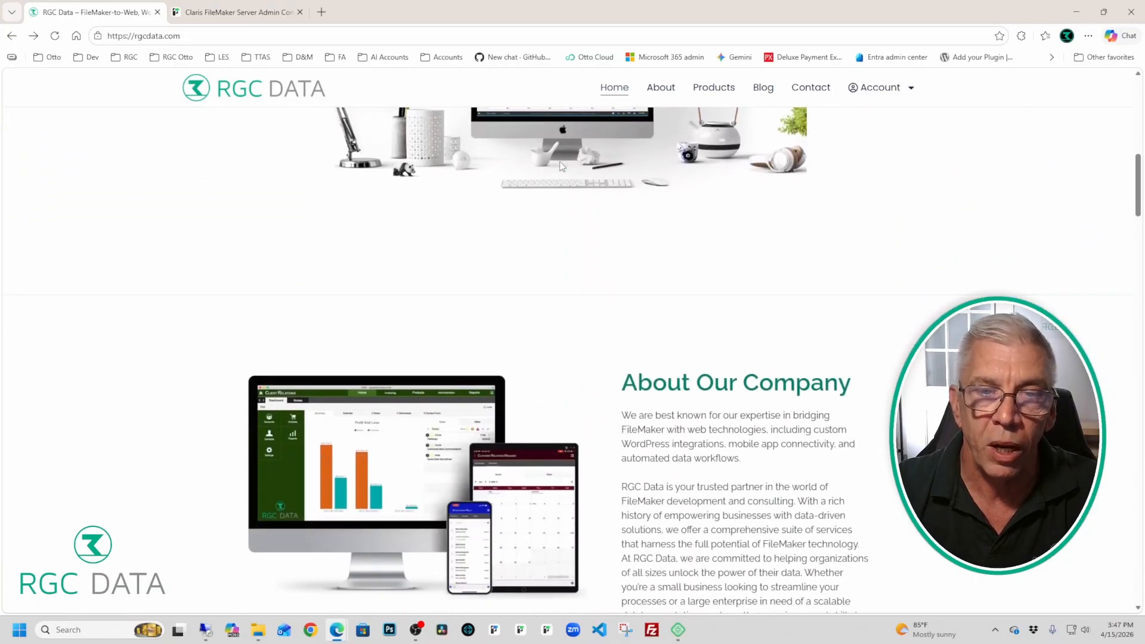
scroll(560, 166, "down", 10)
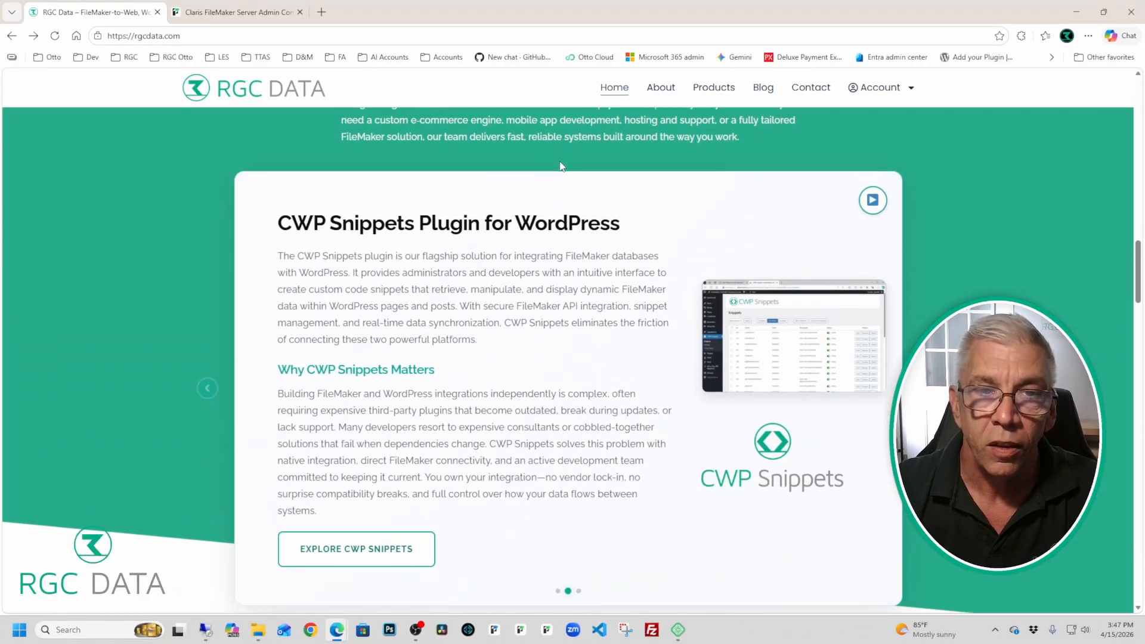
scroll(561, 161, "up", 2)
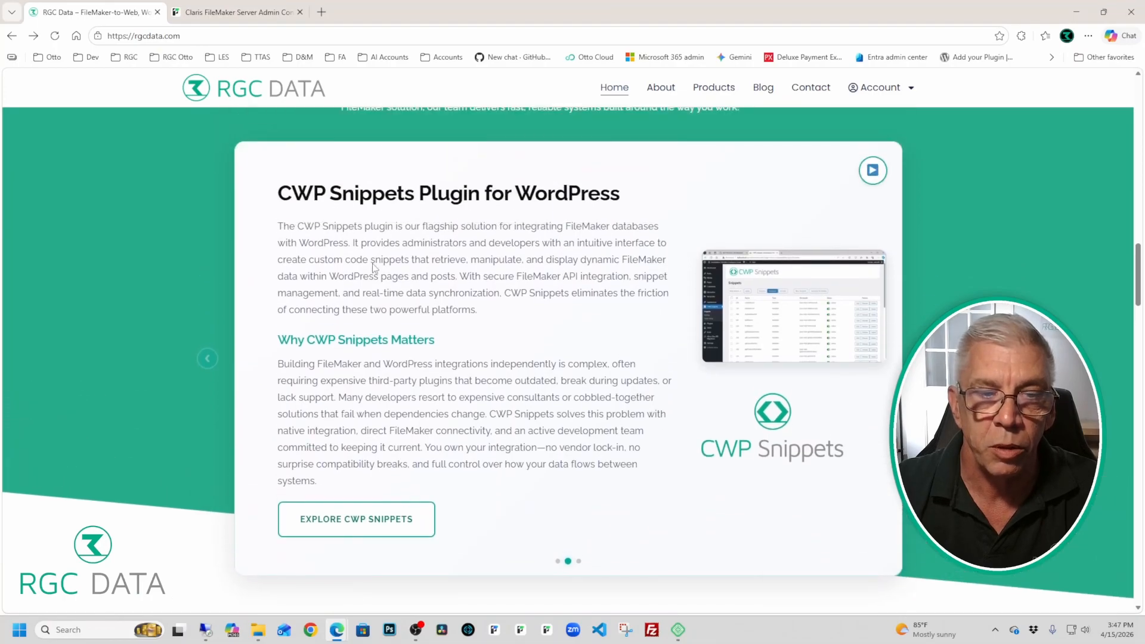
Step: Go to the cwpsnippets.com home page via Explore CWP Snippets
left_click(410, 524)
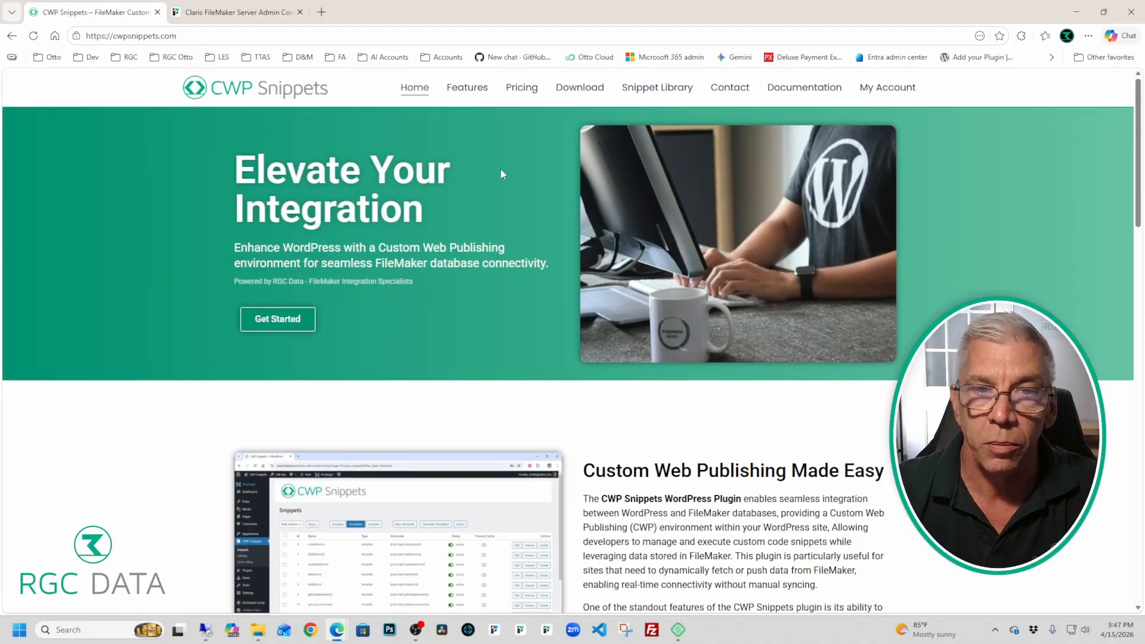
scroll(501, 173, "down", 5)
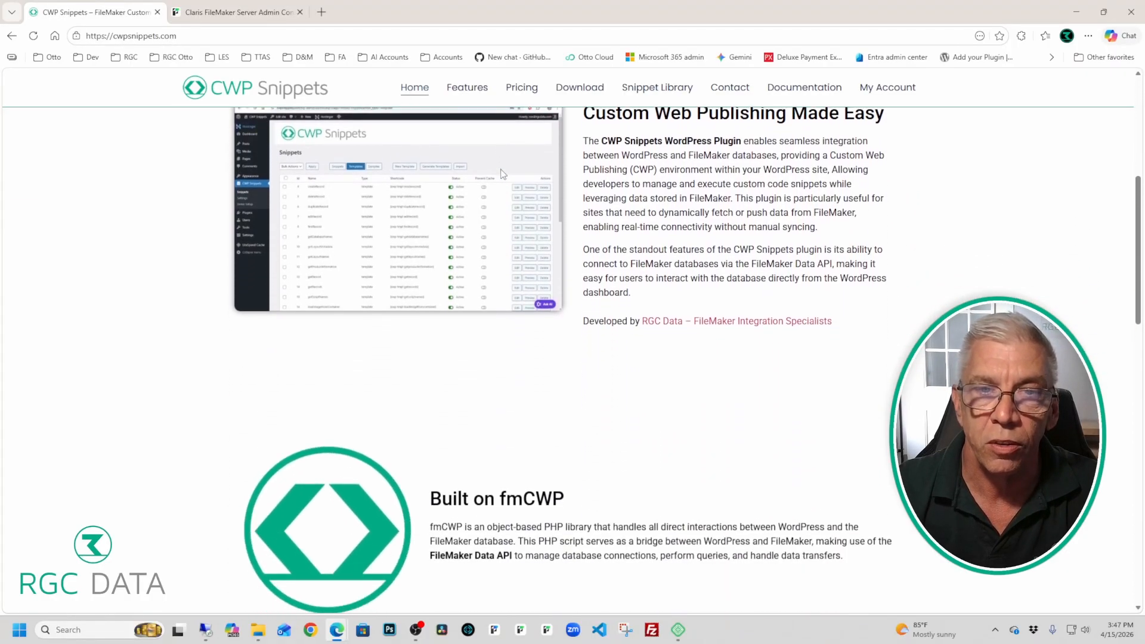
scroll(503, 173, "up", 5)
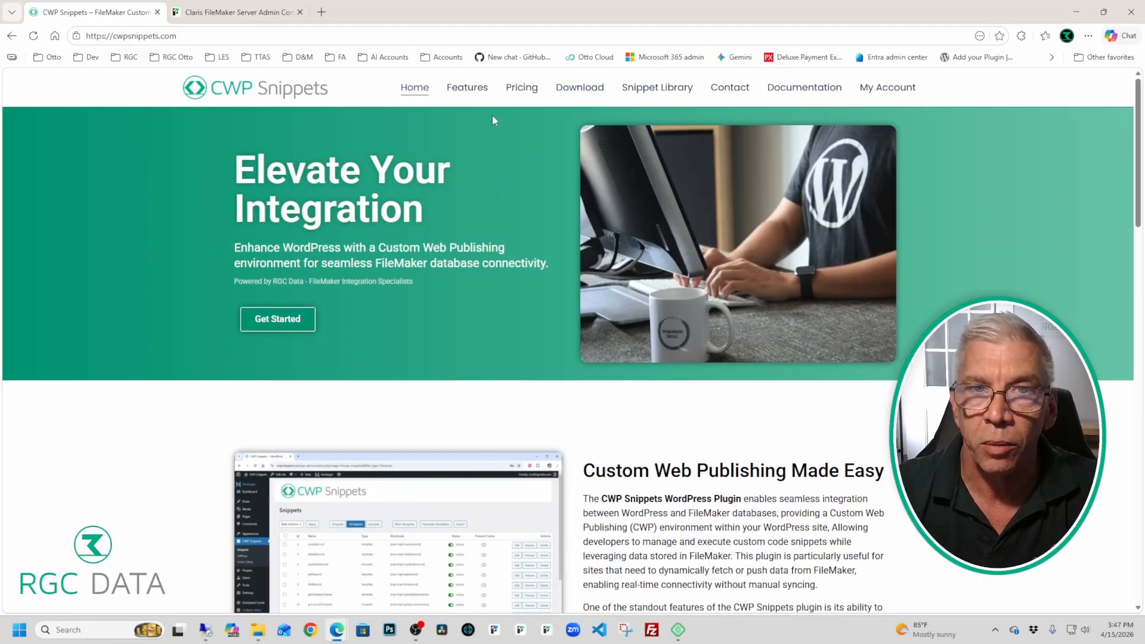
Step: Open the CWP Snippets download page and autofill the form from saved contact details
left_click(575, 90)
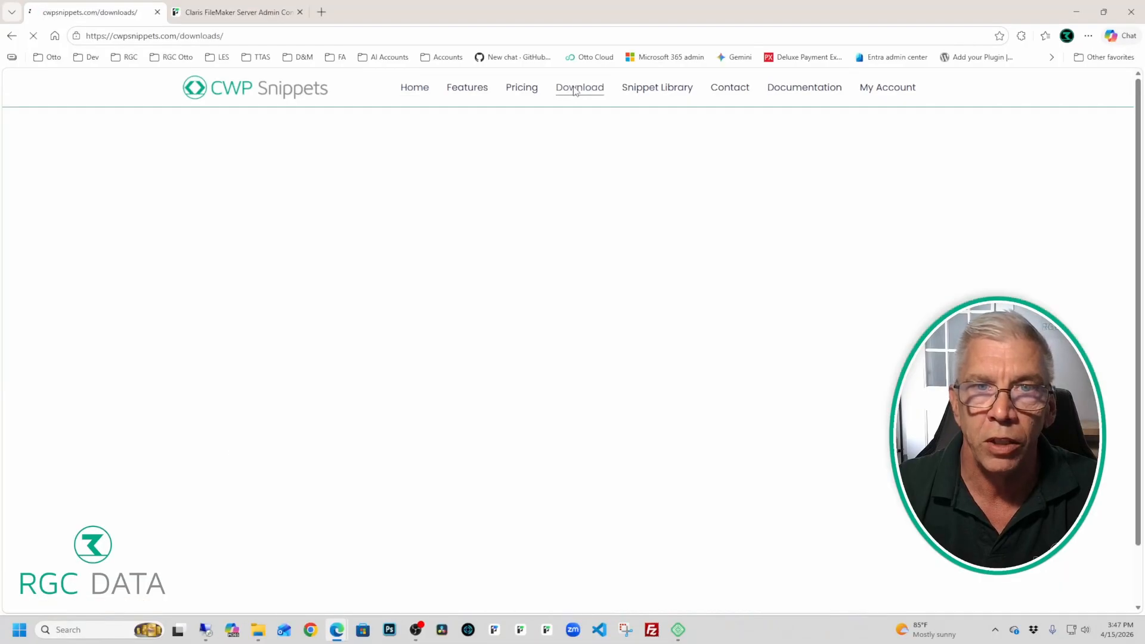
scroll(583, 158, "down", 2)
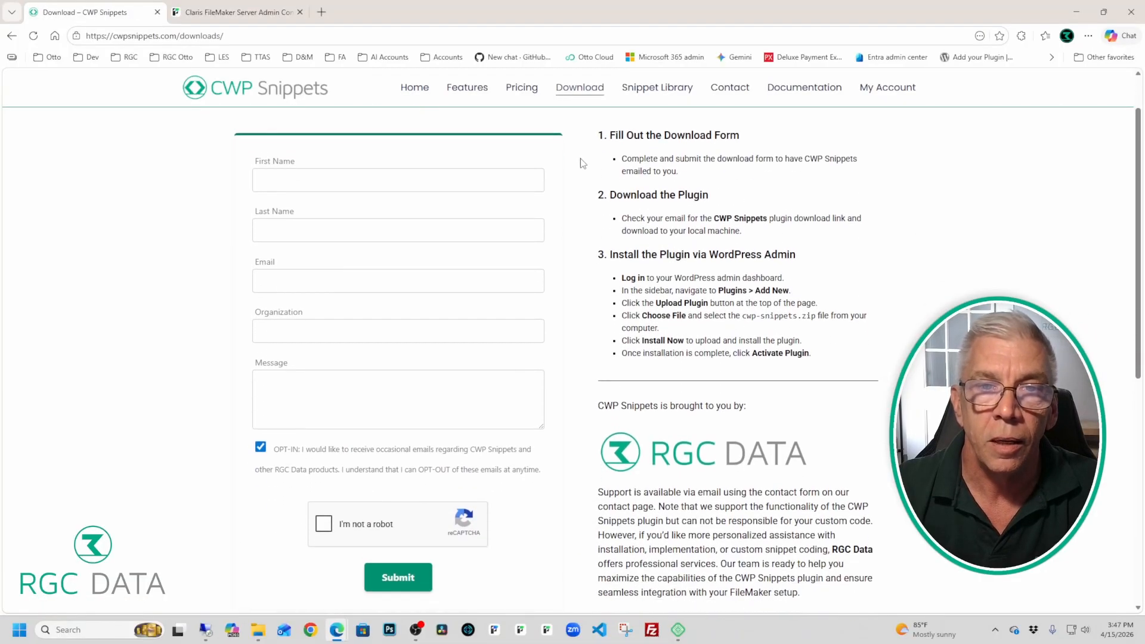
scroll(583, 158, "up", 1)
left_click(451, 178)
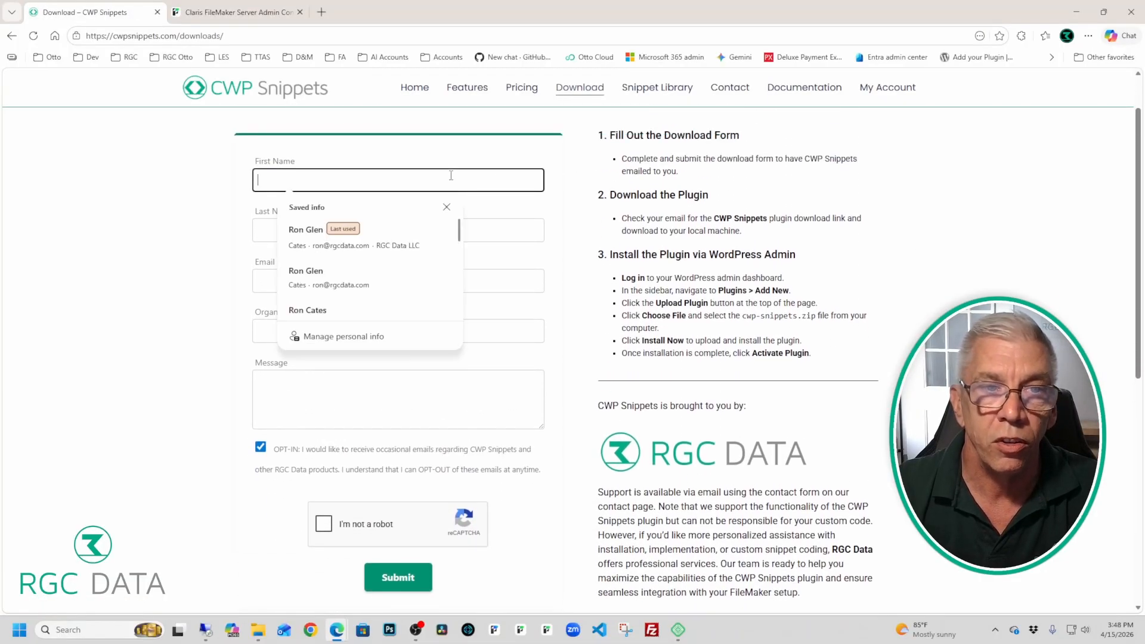
left_click(386, 235)
Step: Tick I'm not a robot, submit the download request, and minimize Edge
scroll(476, 208, "down", 3)
left_click(323, 345)
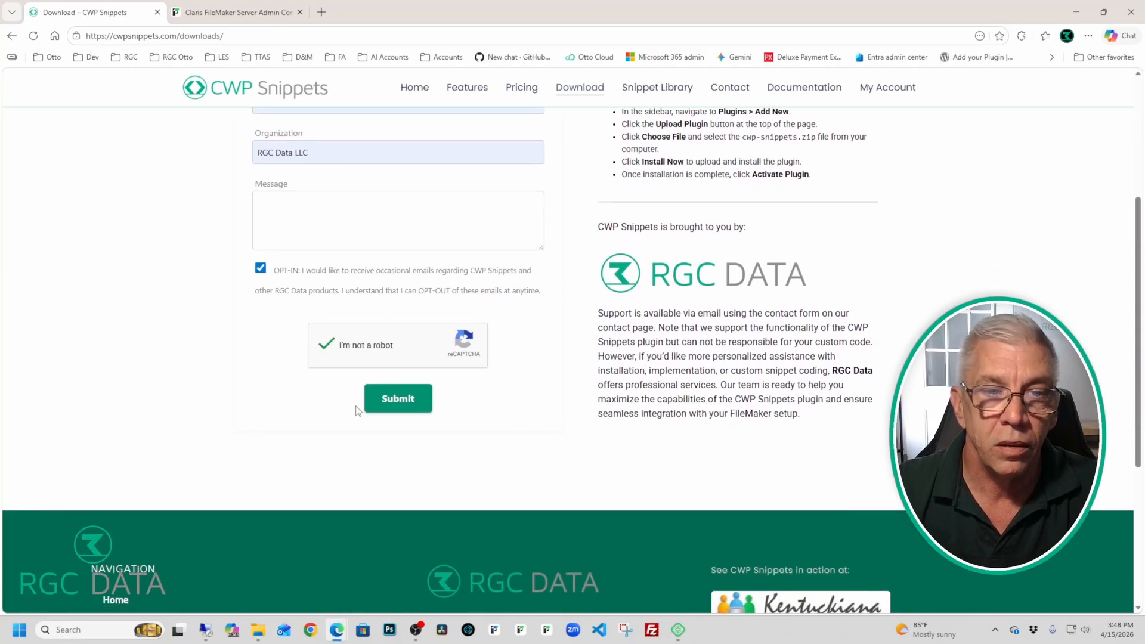
left_click(377, 402)
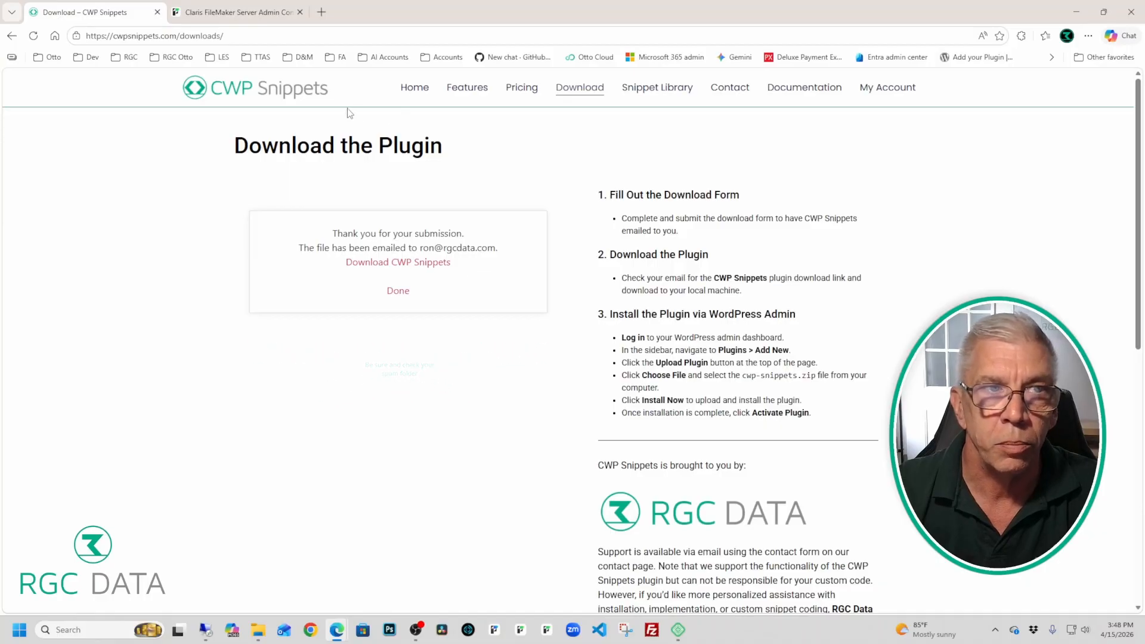
left_click(1087, 18)
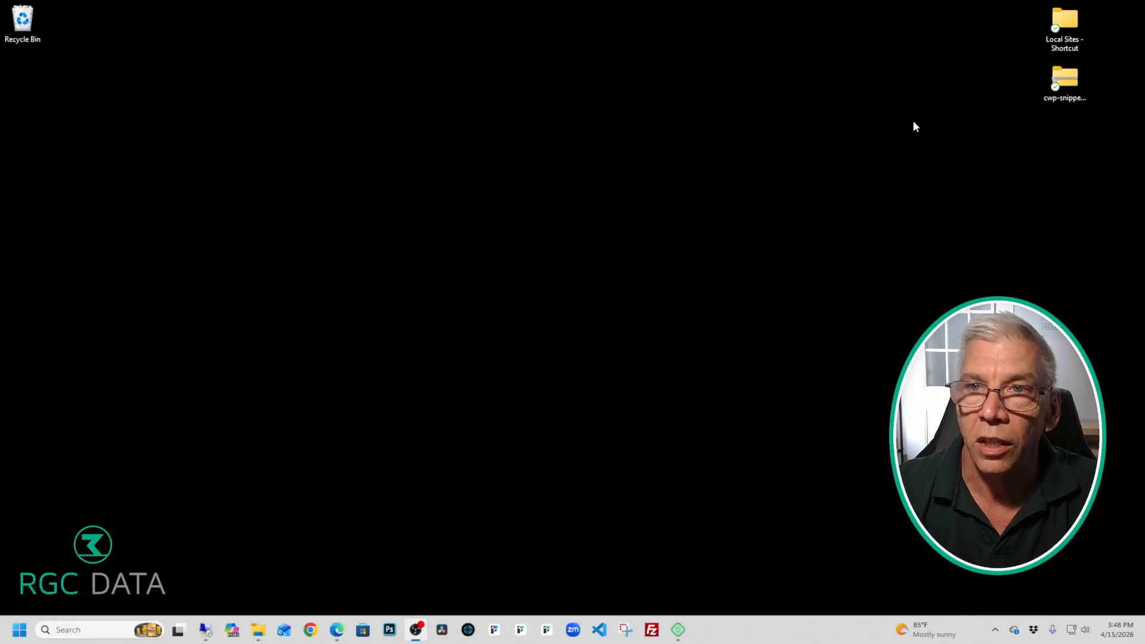
Step: Launch Local, open WP Admin for CWP Snippets Demo, and maximize the Edge window
left_click(1053, 79)
left_click(850, 167)
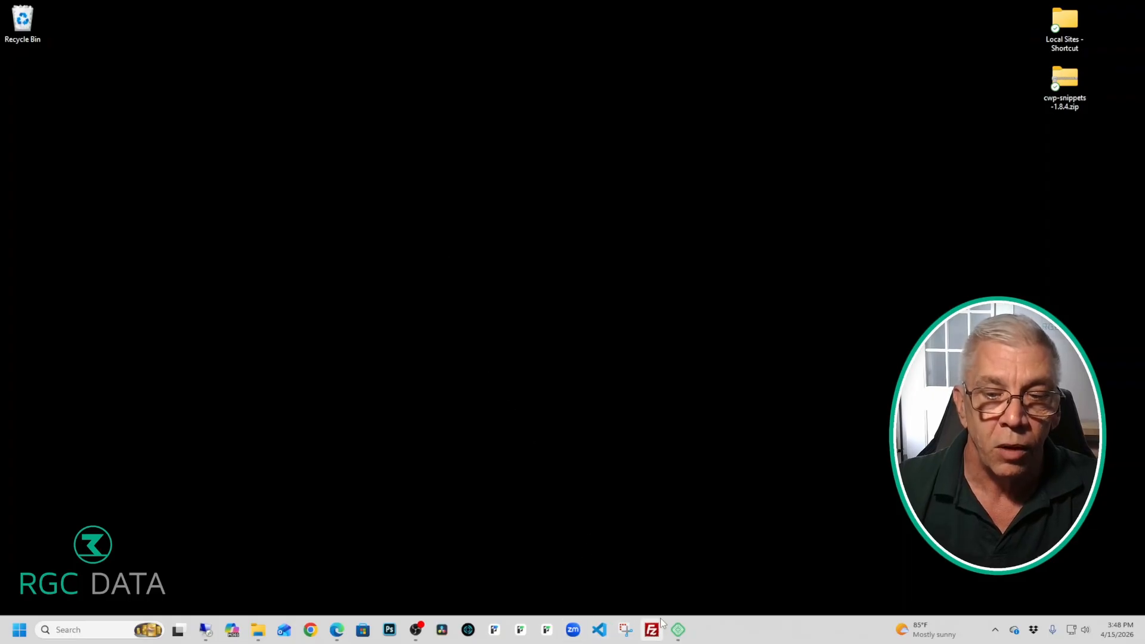
left_click(680, 631)
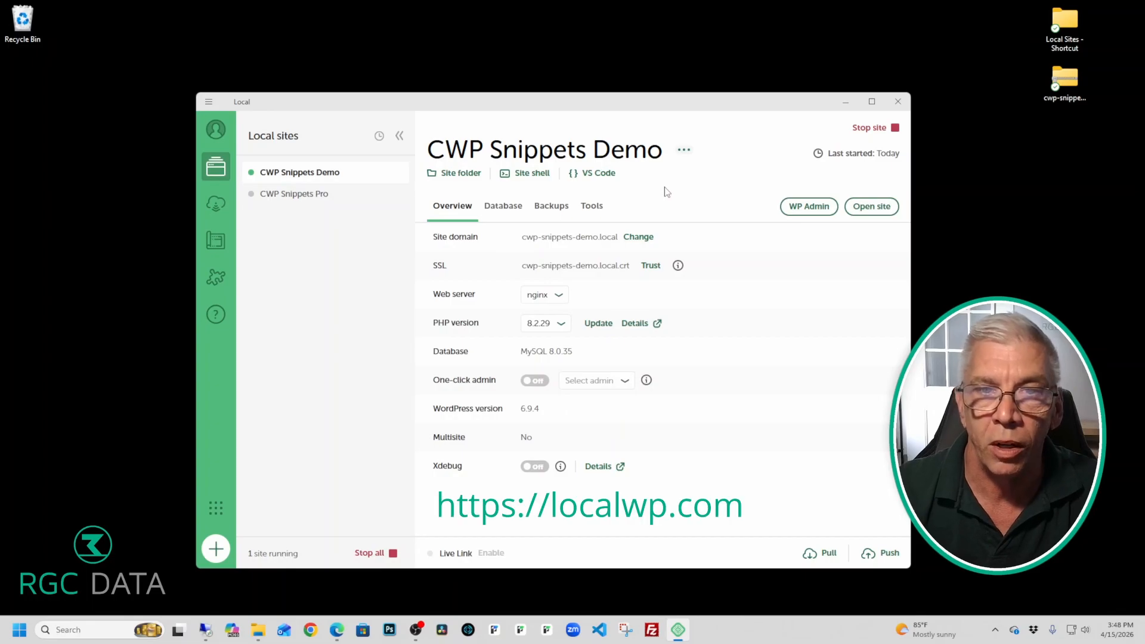
left_click(808, 206)
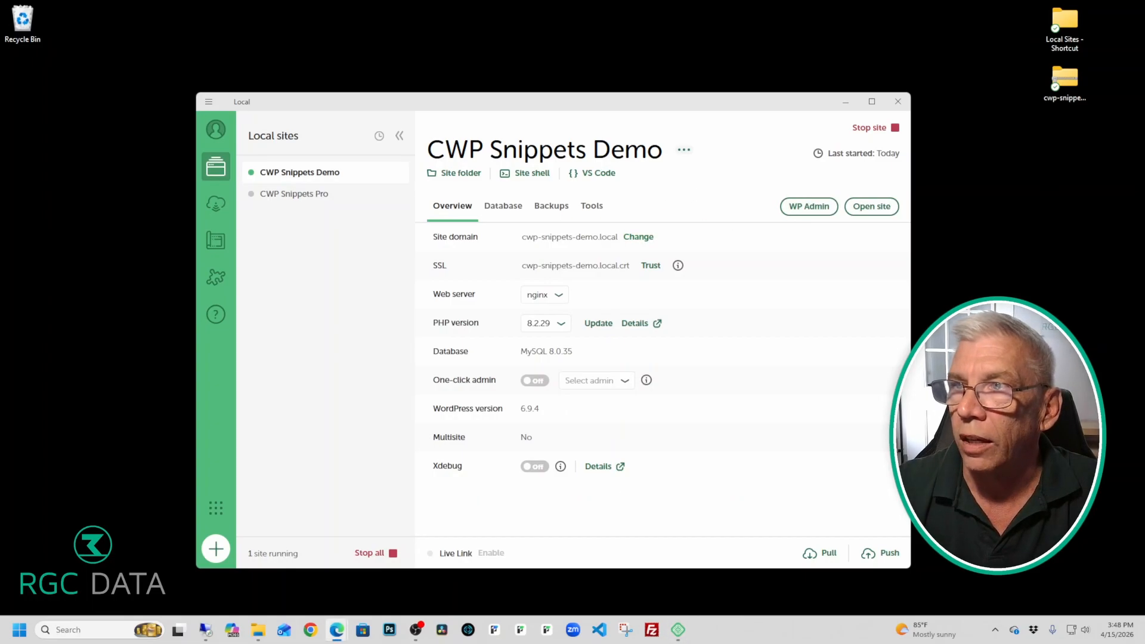
left_click_drag(587, 108, 462, 2)
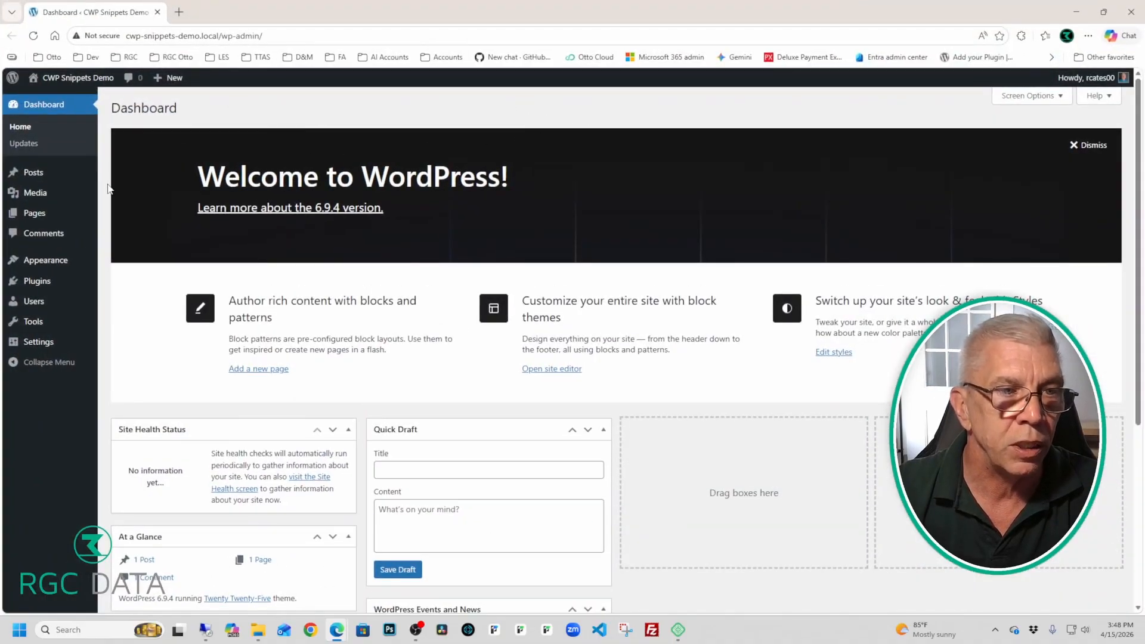
Step: Go to Plugins > Add Plugin and reveal the Upload Plugin option
mouse_move(51, 280)
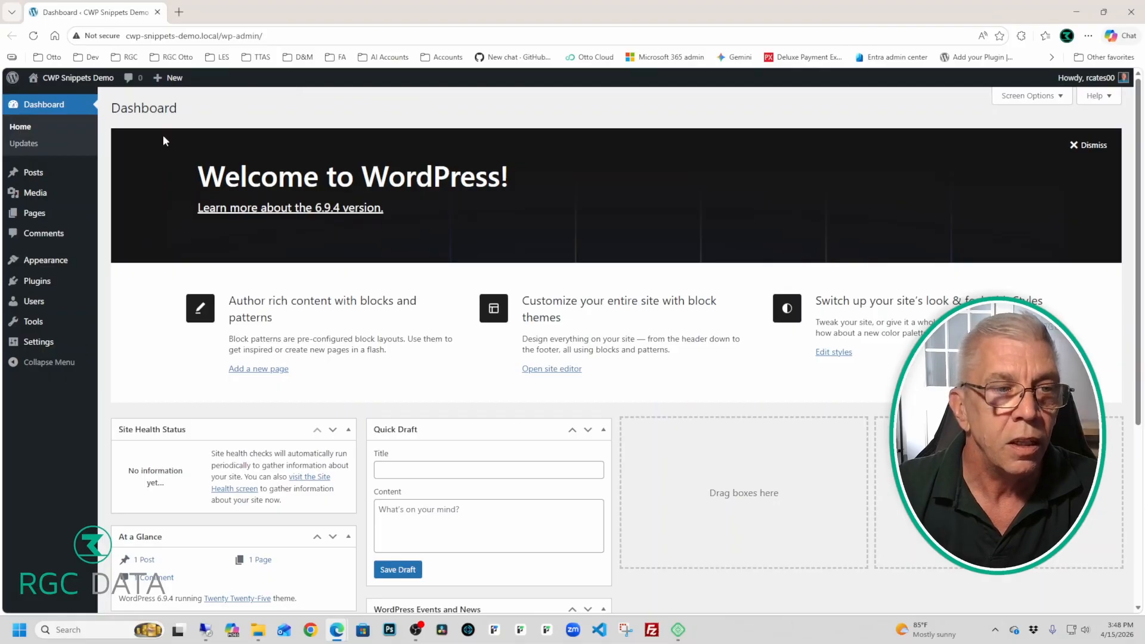
left_click(50, 283)
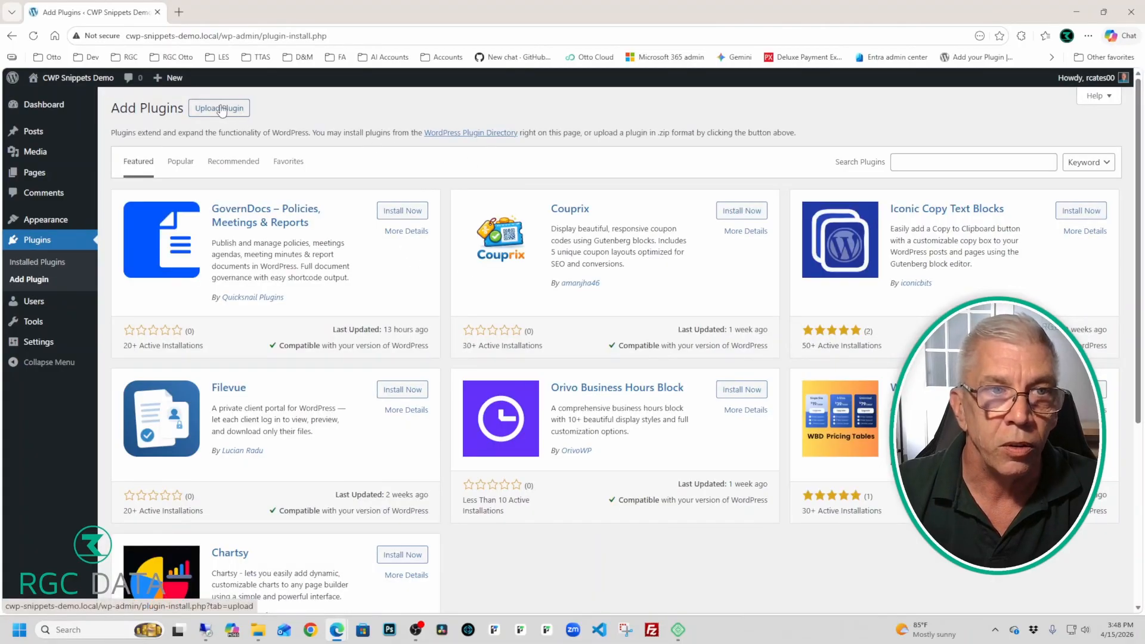
left_click(223, 110)
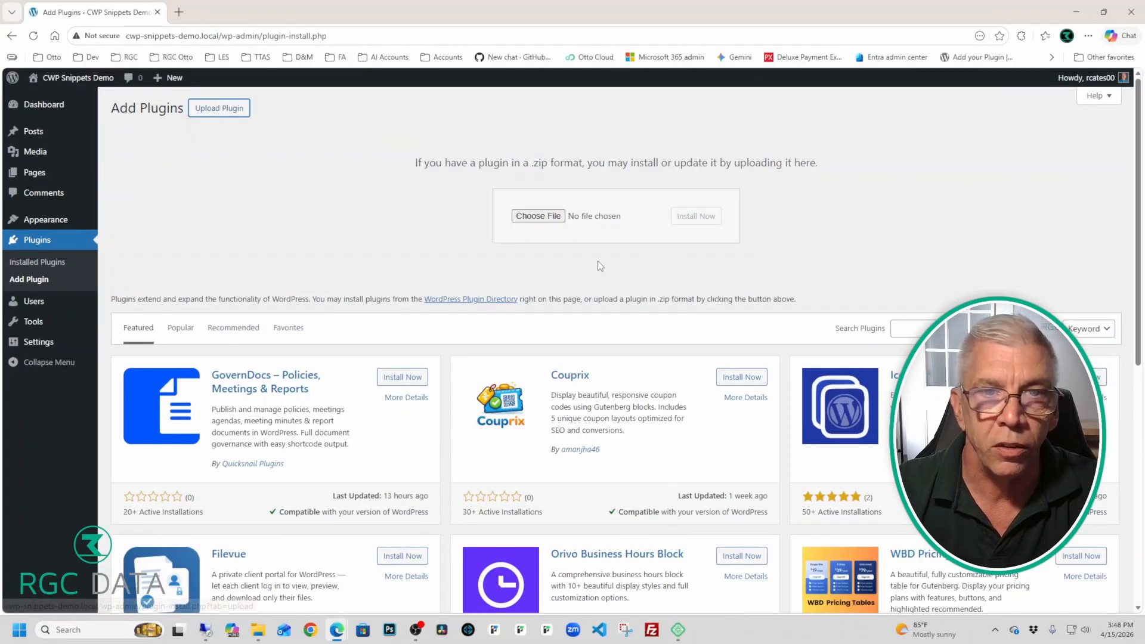
Step: Upload cwp-snippets-1.8.4.zip from the Desktop, install it, and activate the plugin
left_click(539, 217)
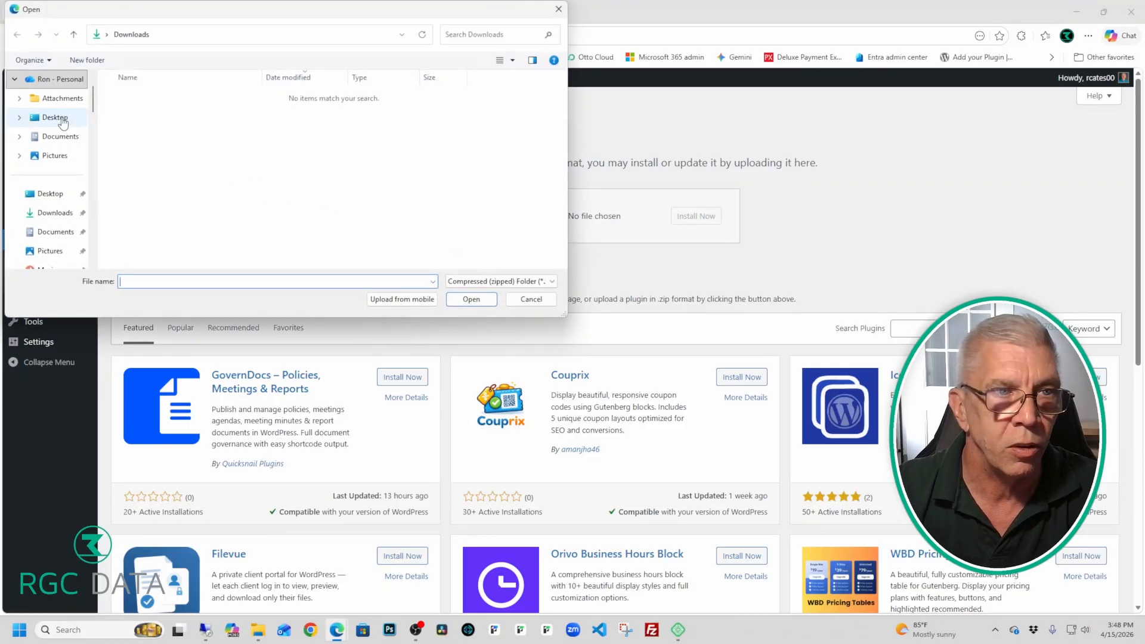
left_click(57, 118)
left_click(173, 97)
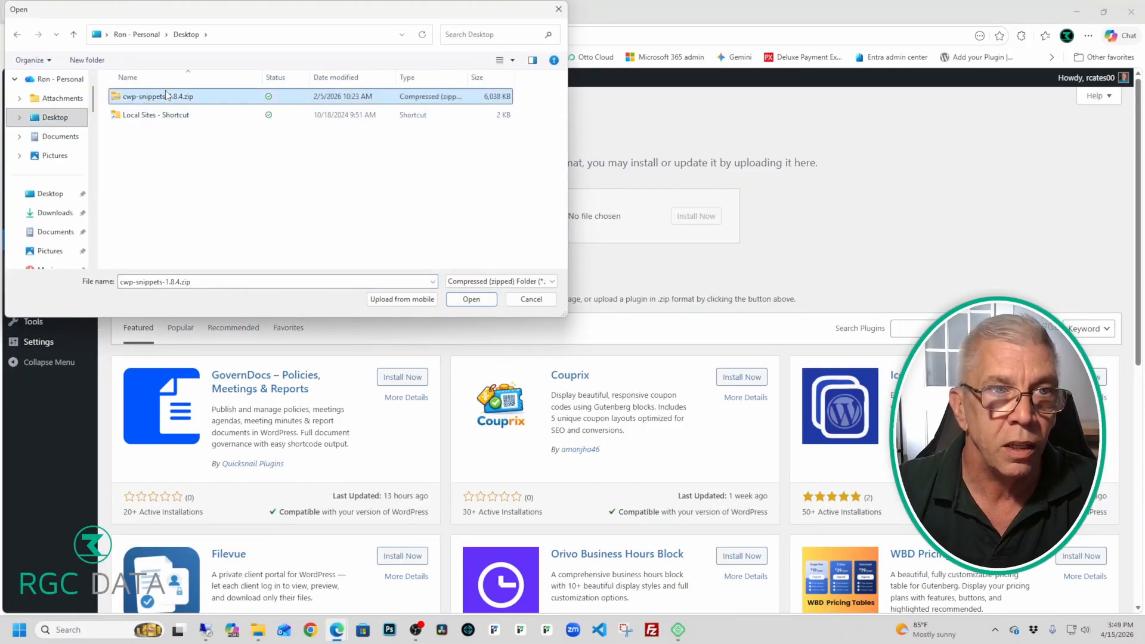
left_click(471, 299)
left_click(706, 217)
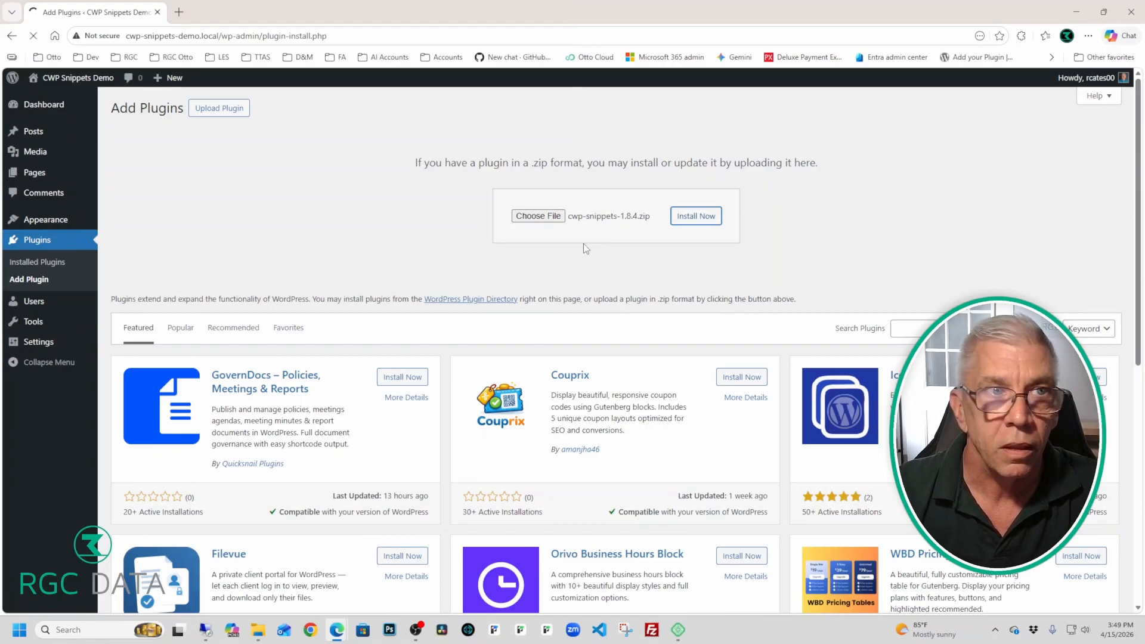
left_click(171, 194)
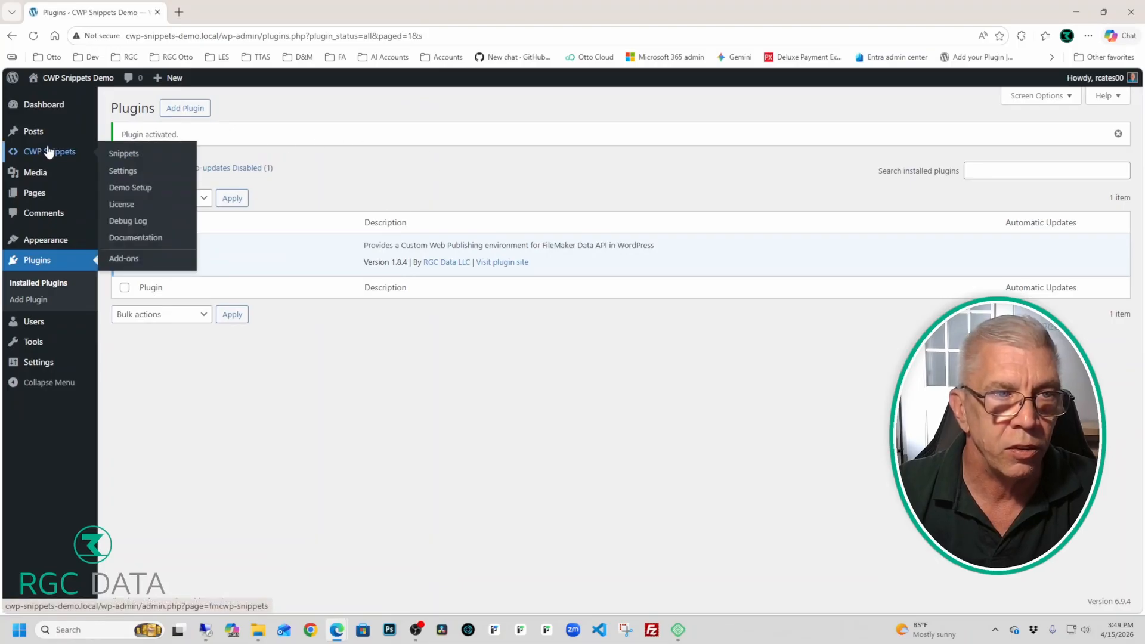
Step: Step through the CWP Snippets menu and Settings to reach the Demo Setup page
left_click(48, 151)
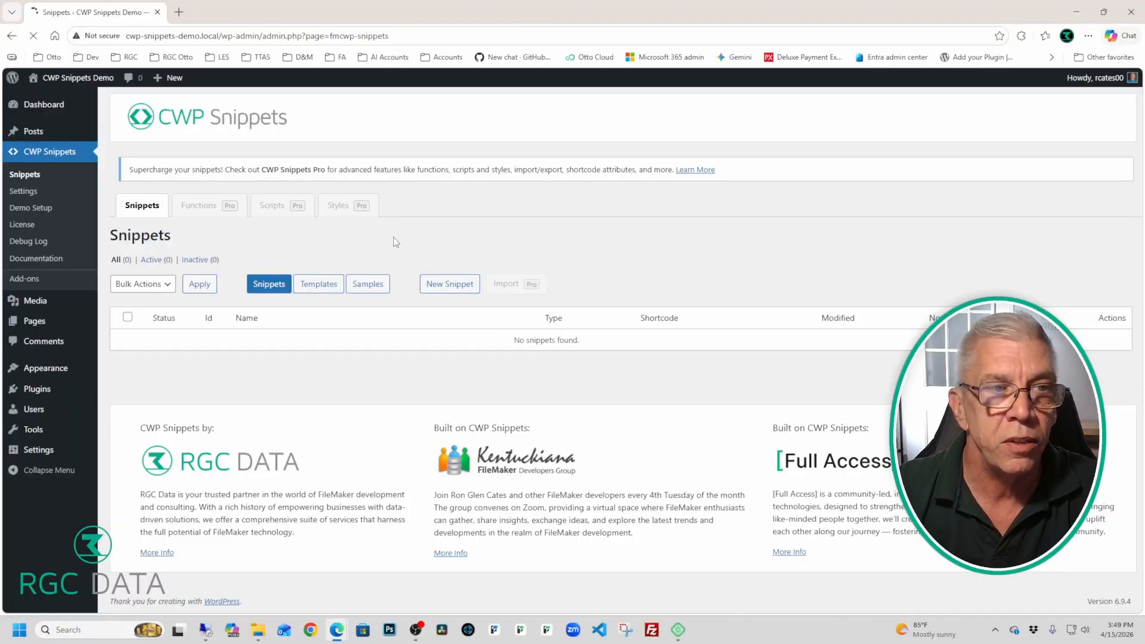
left_click(48, 196)
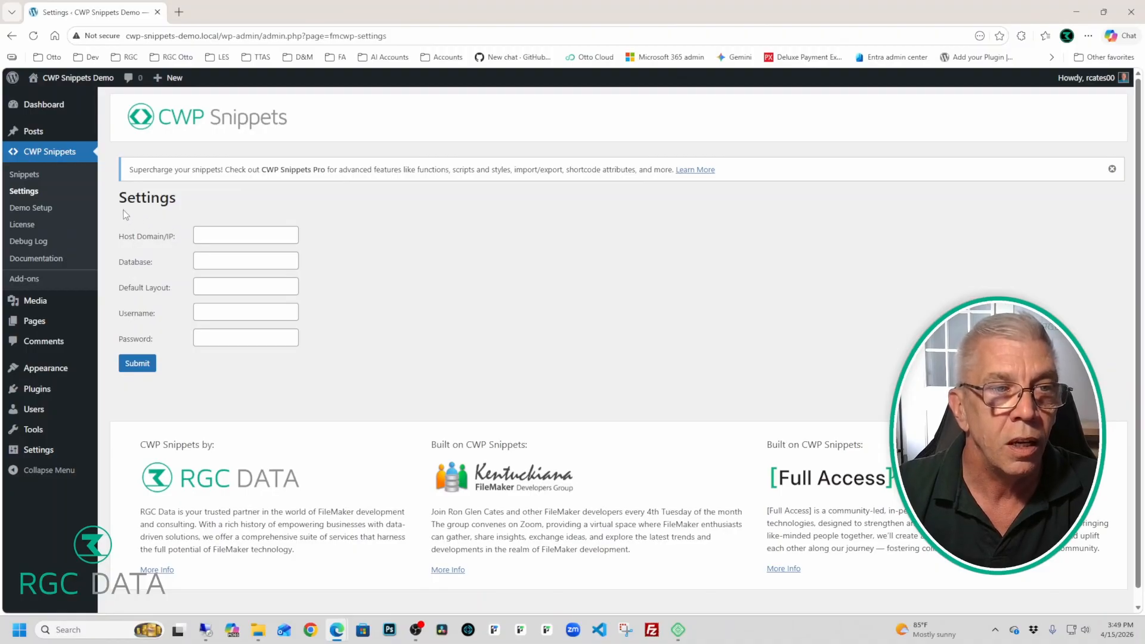
left_click(55, 213)
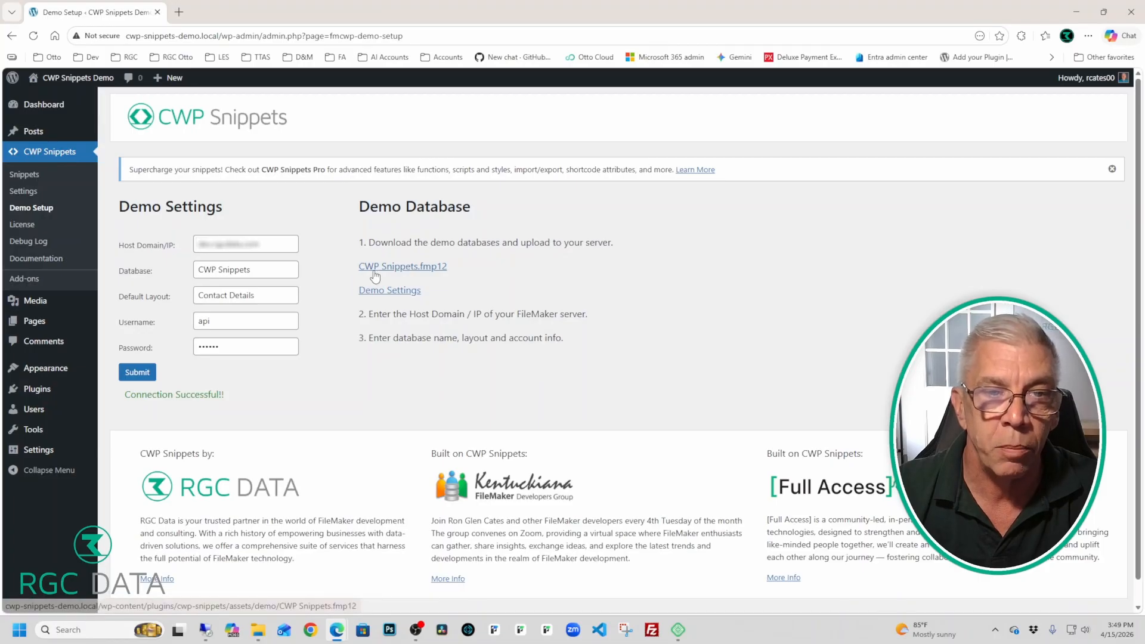
Step: Save CWP Snippets.fmp12 to the Desktop and double-click it to bring up FileMaker's sign-in
left_click(397, 268)
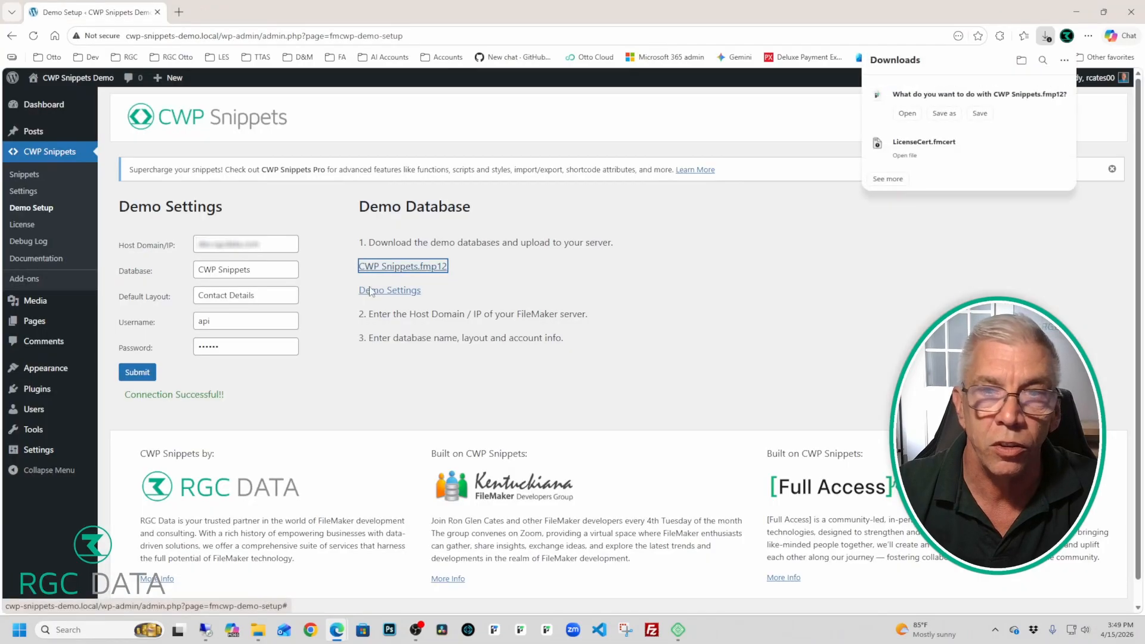
left_click(944, 113)
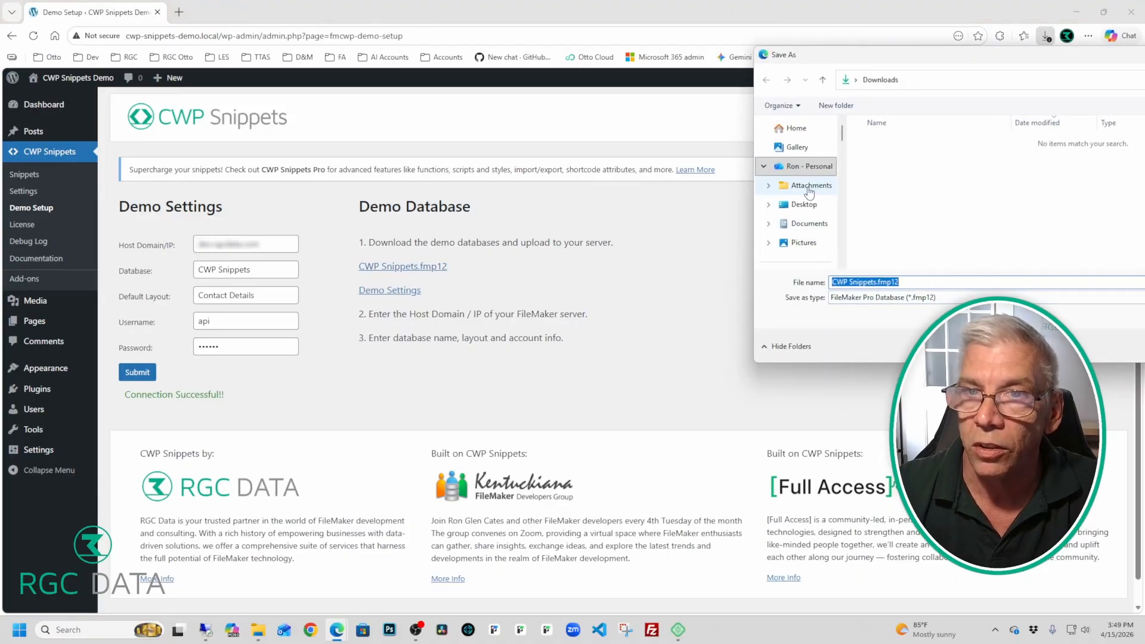
left_click(805, 204)
left_click(1116, 333)
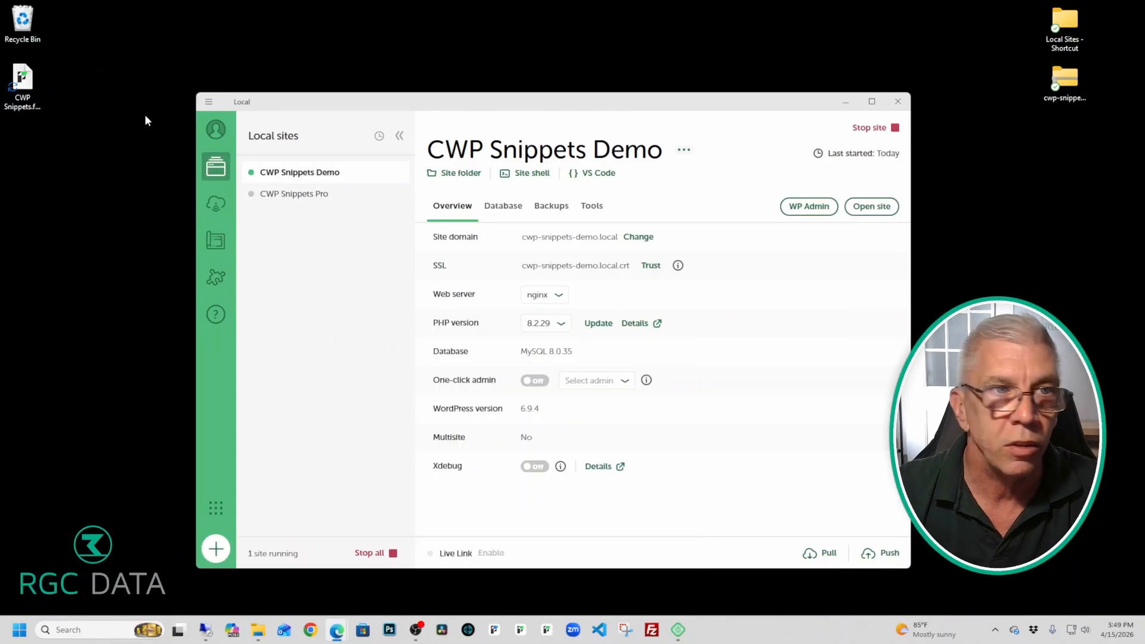
double_click(38, 93)
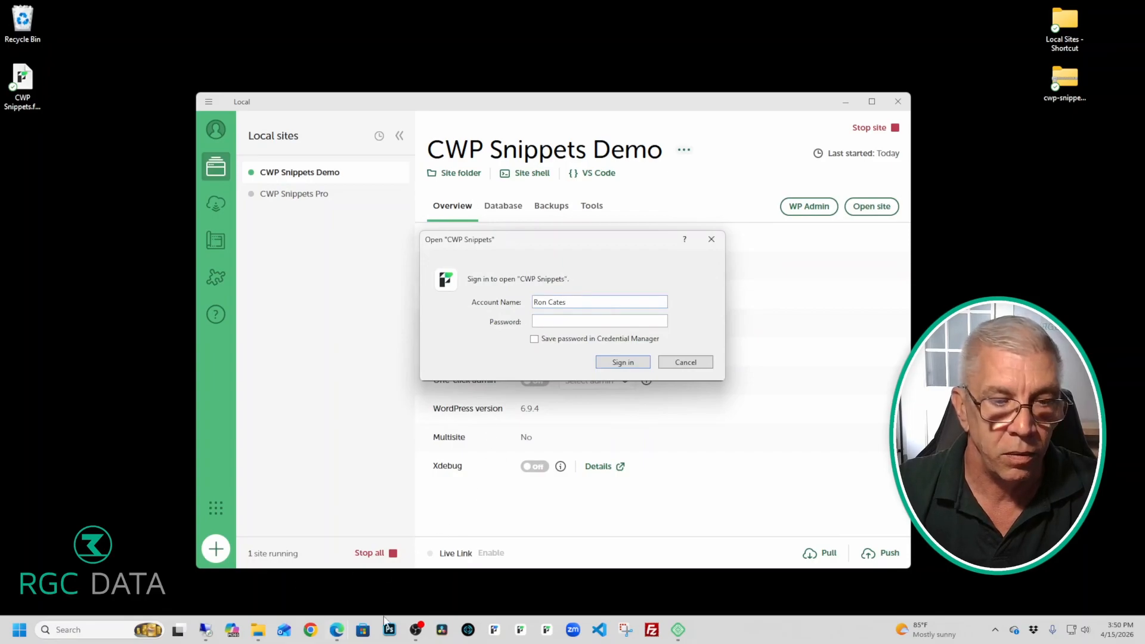
Step: Bring back the Demo Setup page and reveal the demo database's login credentials
left_click(335, 627)
left_click(464, 569)
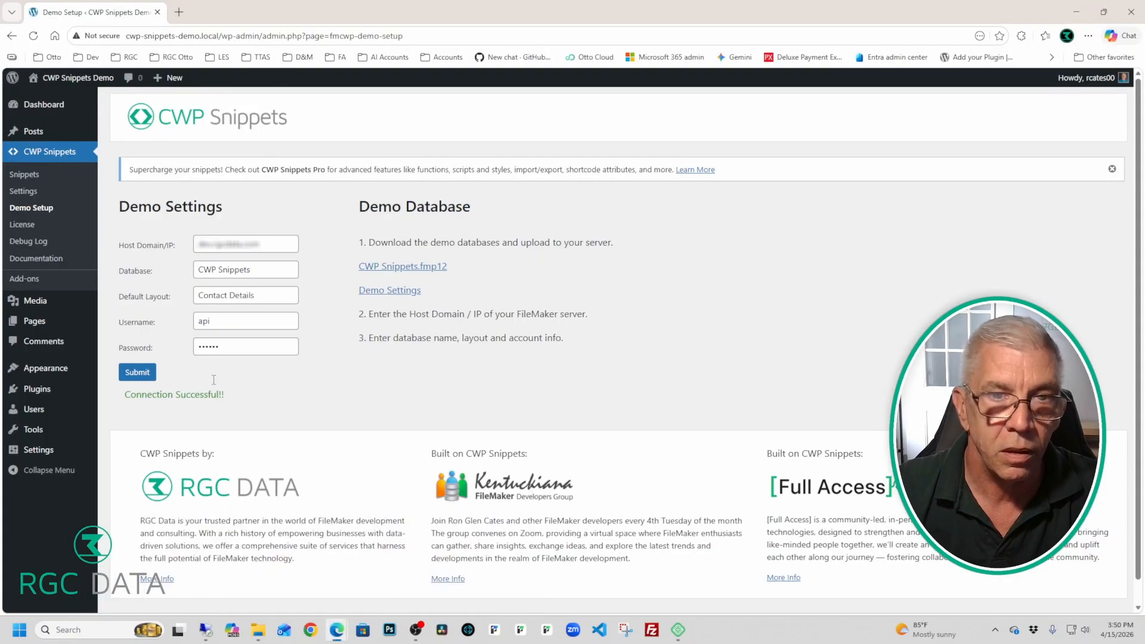
left_click(412, 292)
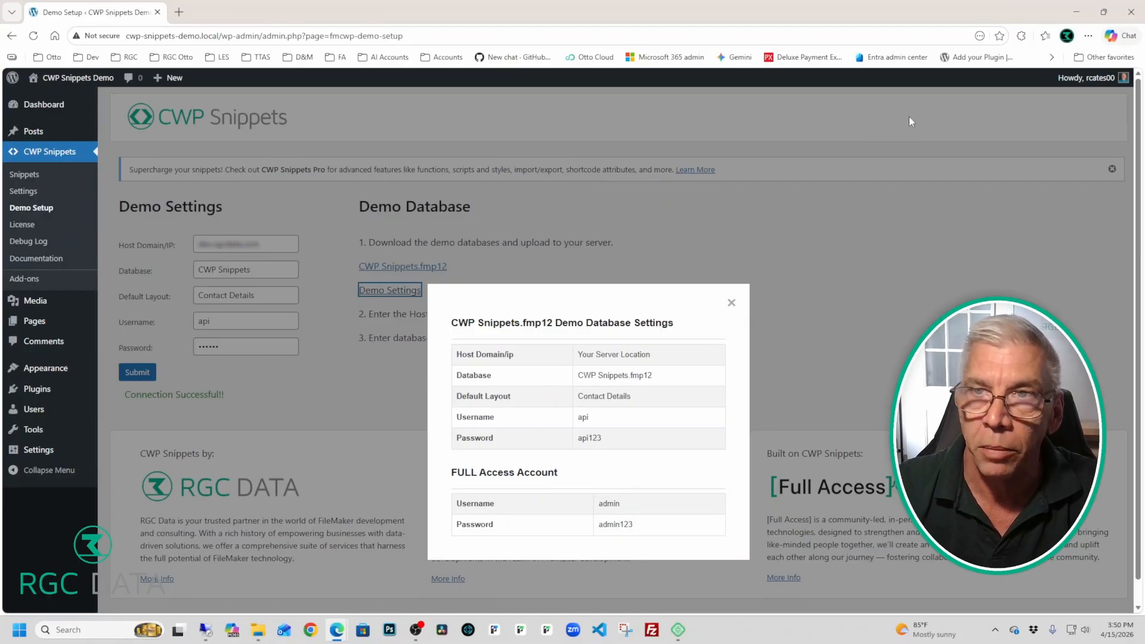
left_click(1076, 12)
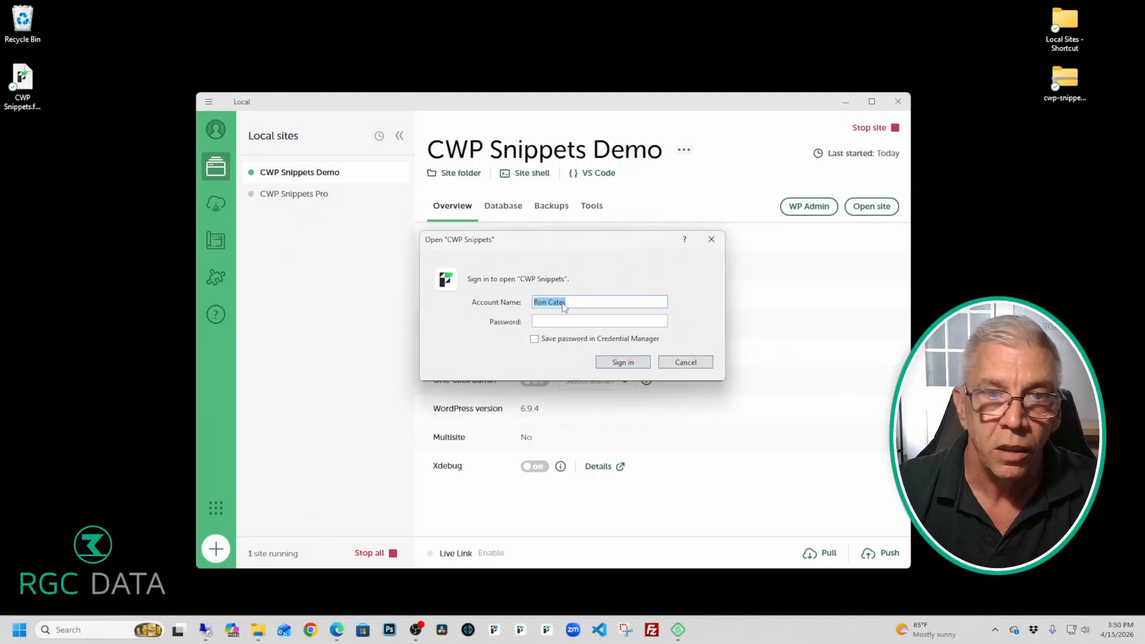
Step: Sign in to CWP Snippets with the full-access account name and password
left_click(569, 303)
left_click_drag(568, 303, 525, 305)
type("admin")
key("Tab")
type("admin123")
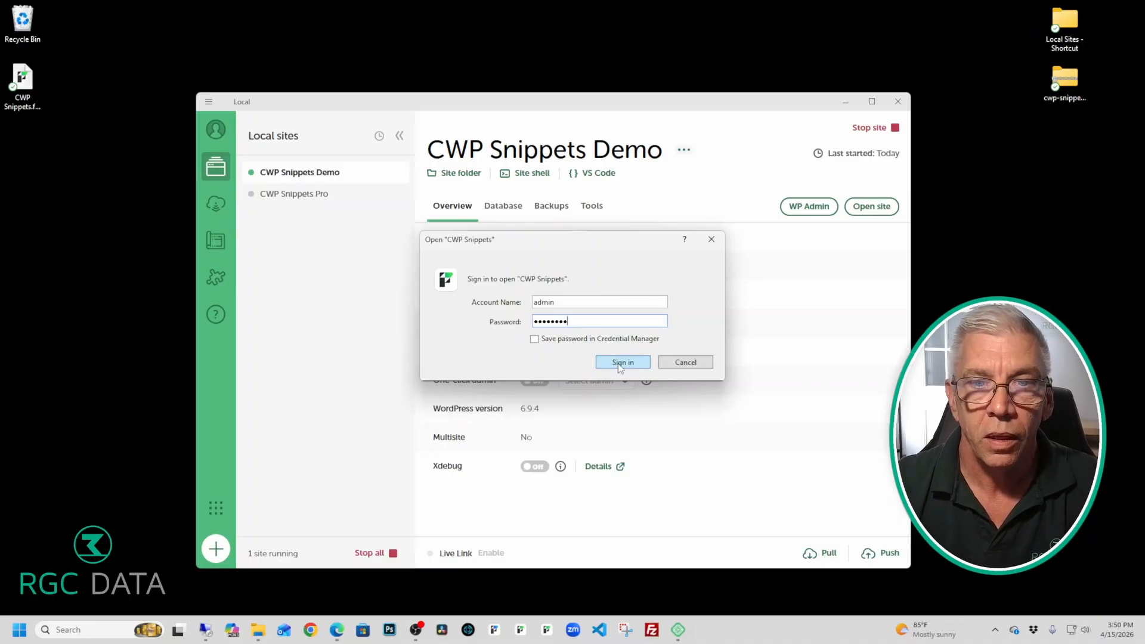
left_click(617, 363)
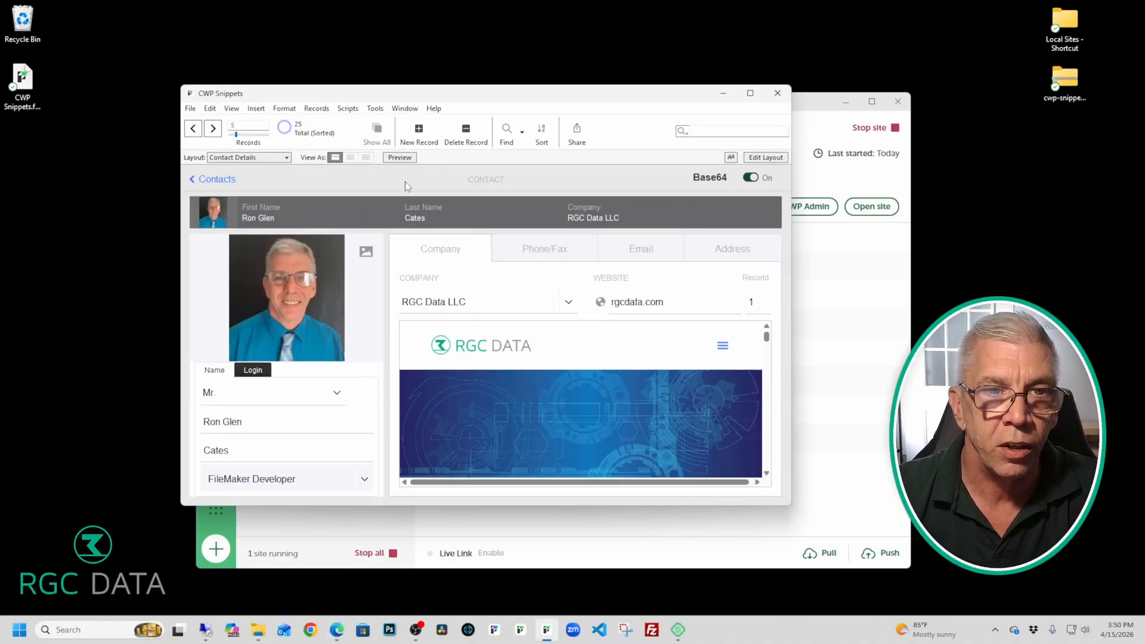
Step: Open File > Manage > Security and select the api account using the API privilege set
left_click(190, 108)
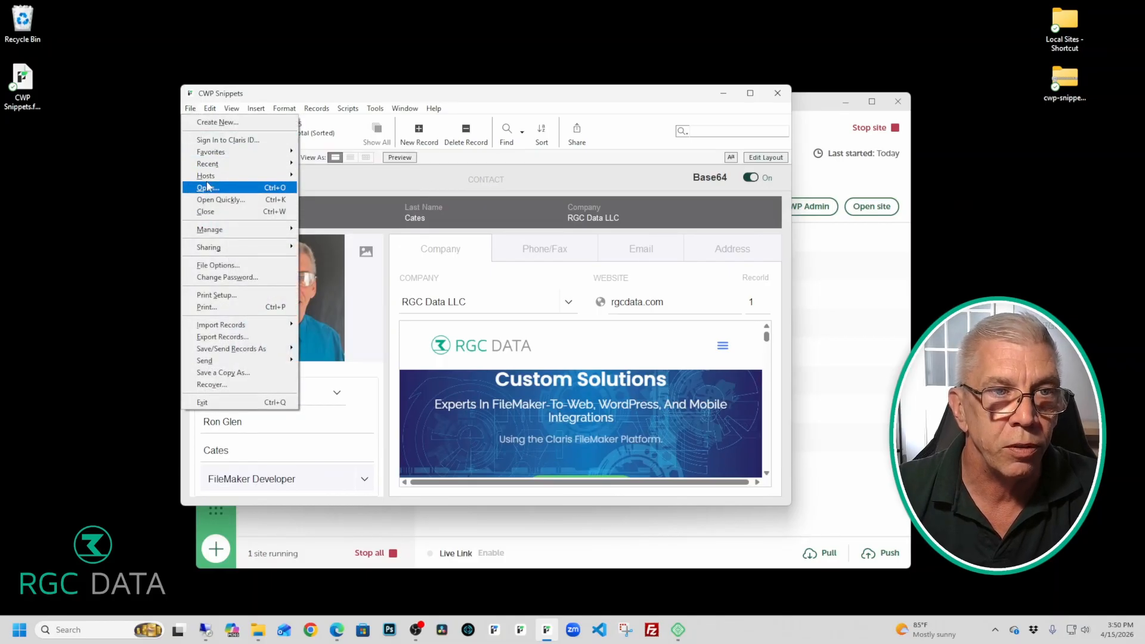
mouse_move(221, 231)
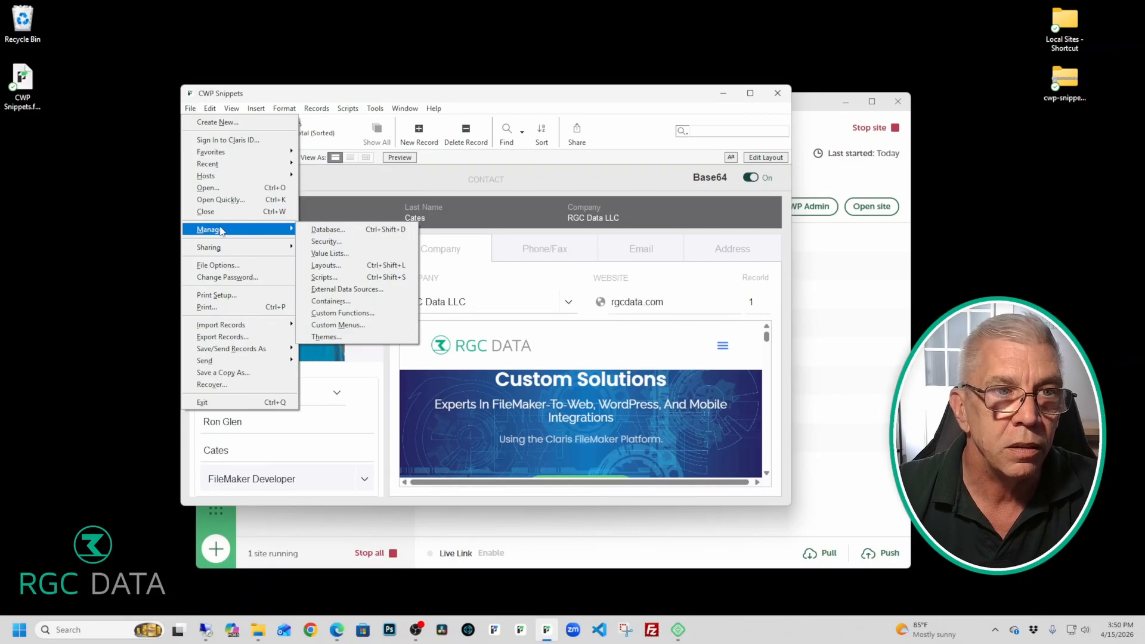
left_click(326, 242)
left_click(489, 249)
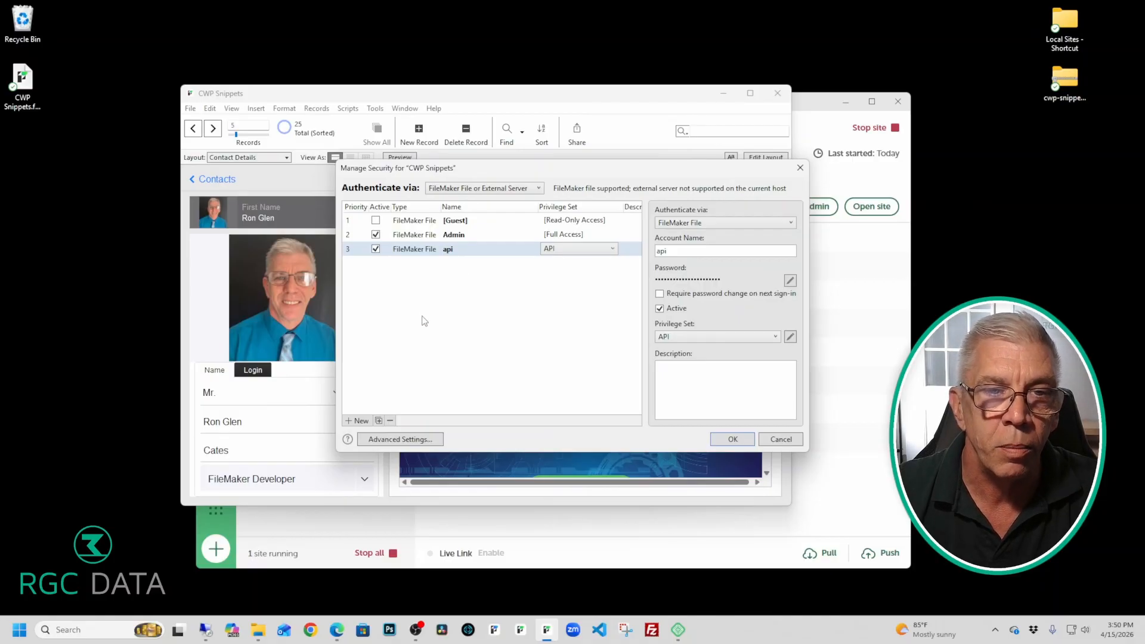
Step: Review the API privilege set and its extended privileges, then close Manage Security with OK
left_click(422, 439)
left_click(507, 304)
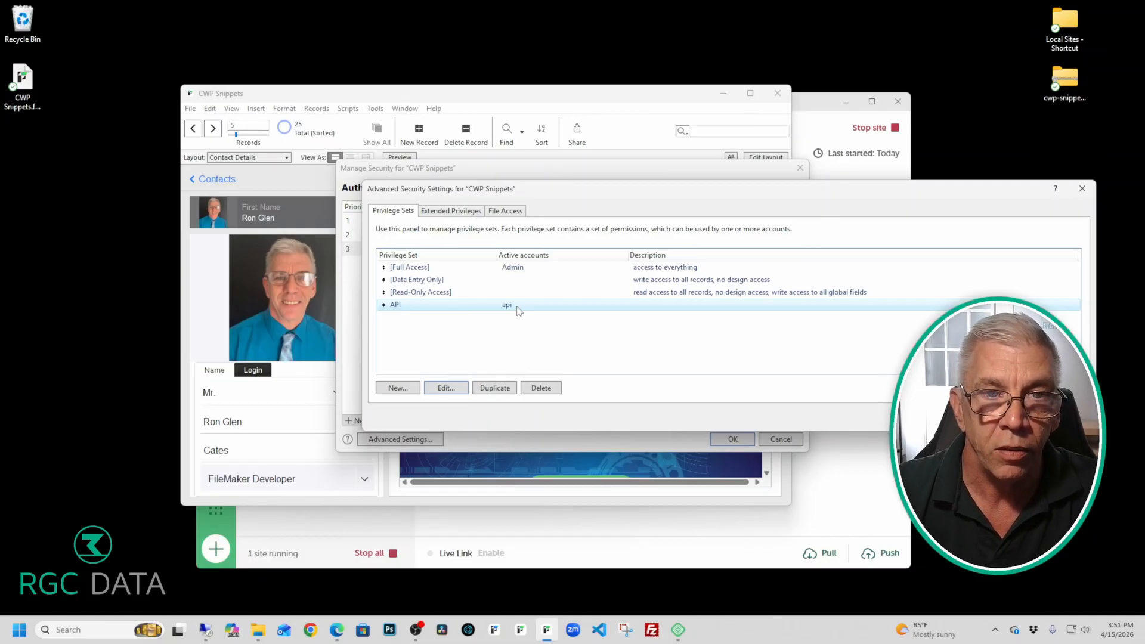
left_click(471, 212)
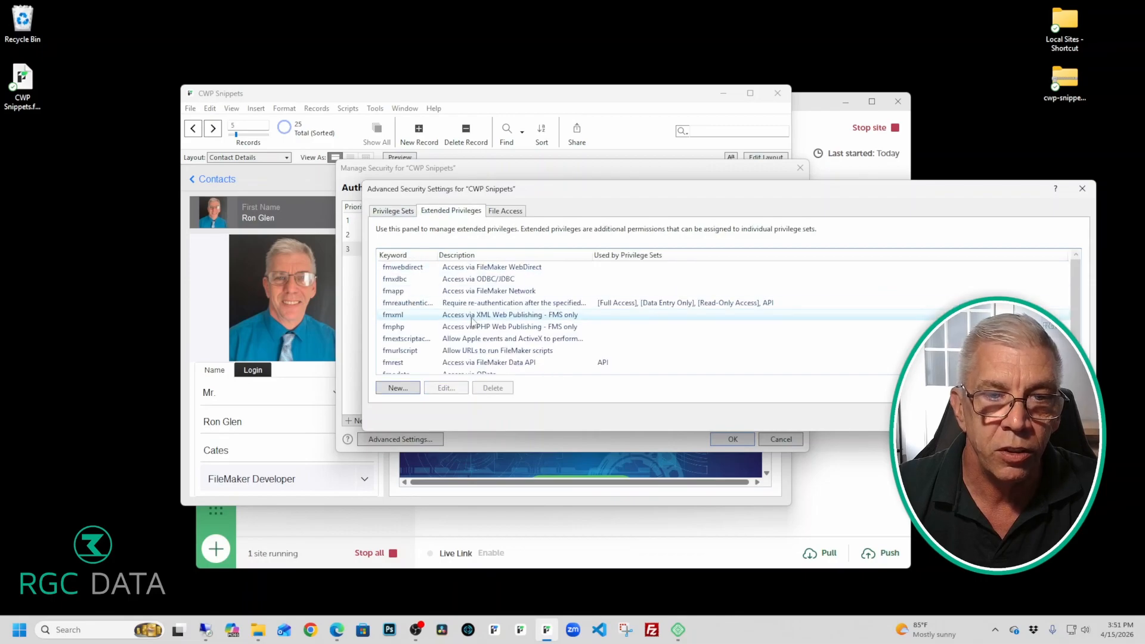
left_click(392, 212)
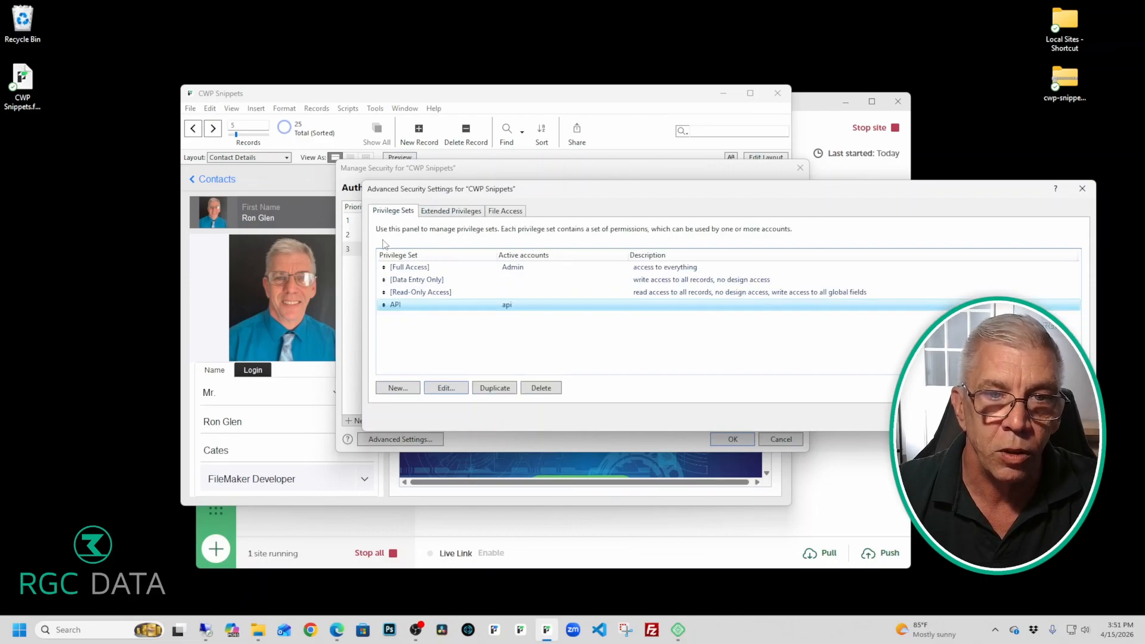
double_click(468, 304)
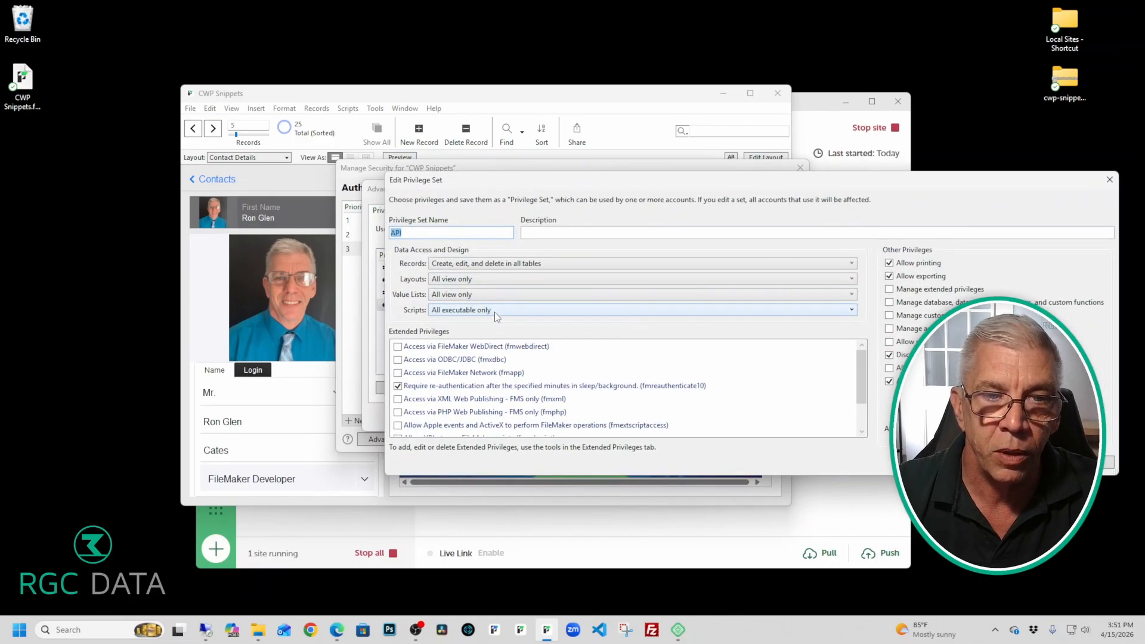
scroll(606, 362, "down", 1)
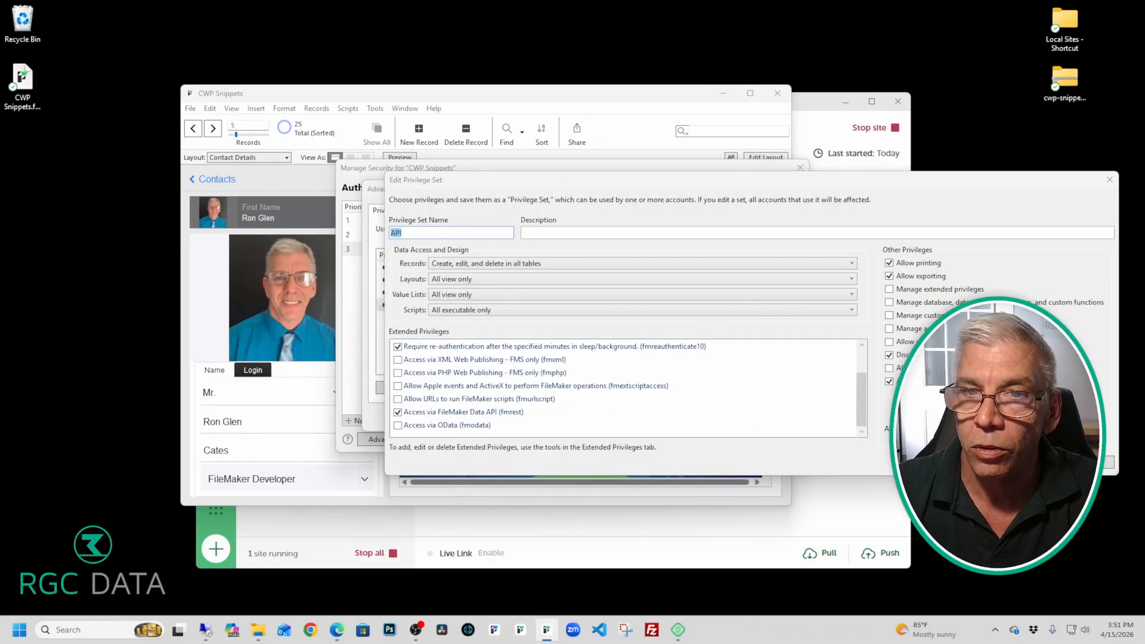
key("Return")
key("Return")
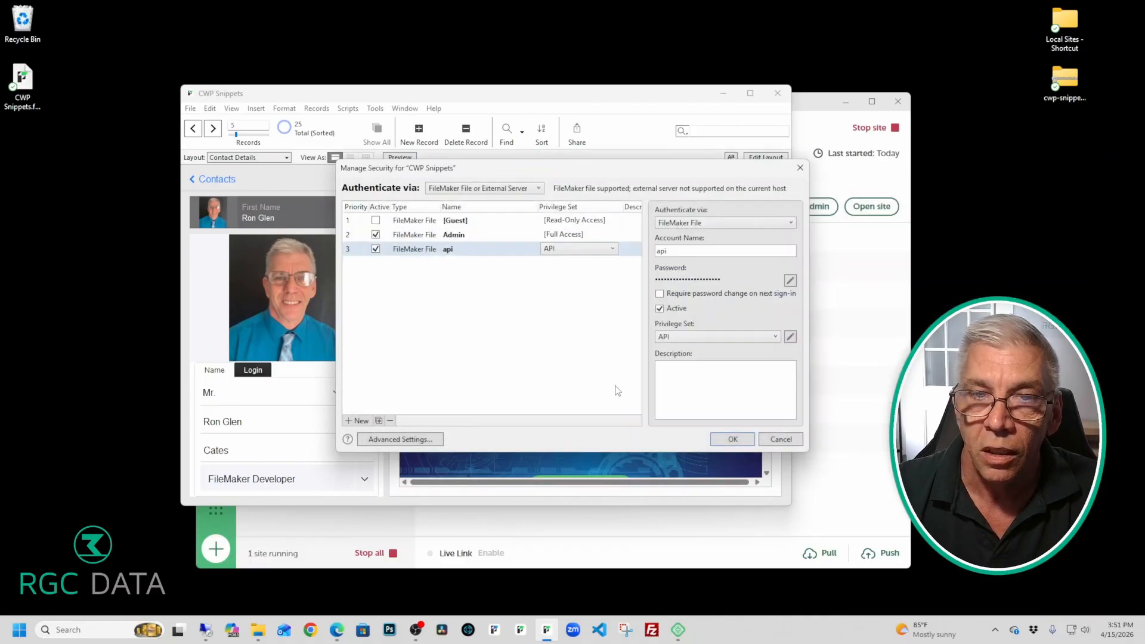
left_click(733, 440)
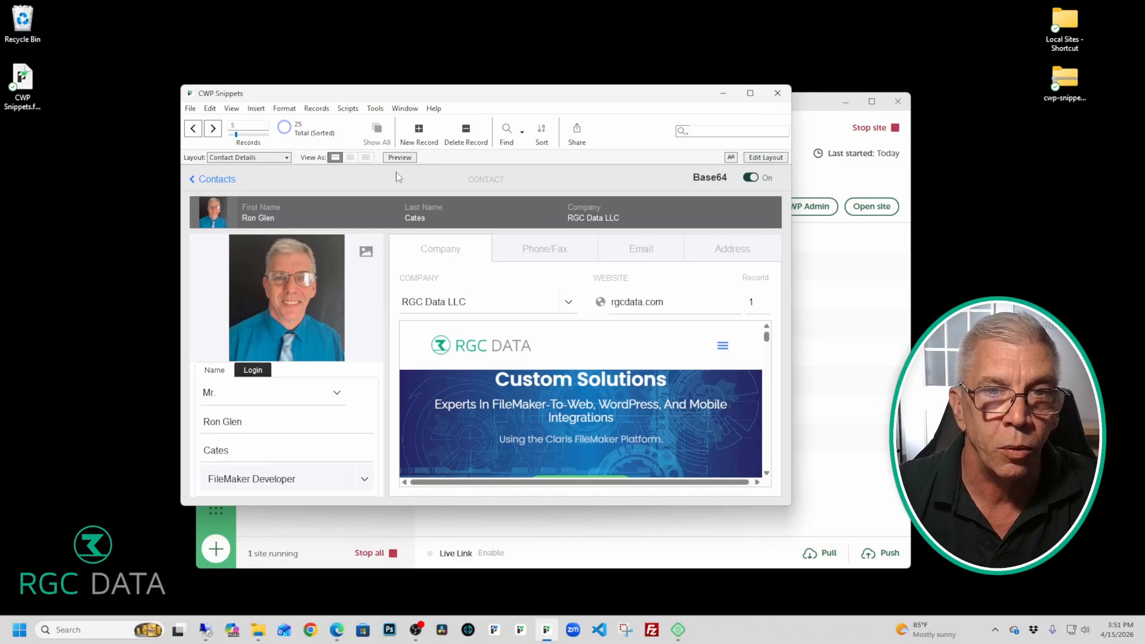
Step: Attempt Upload to Host to dev.rgcdata.com, then cancel because CWP Snippets.fmp12 already exists
left_click(190, 110)
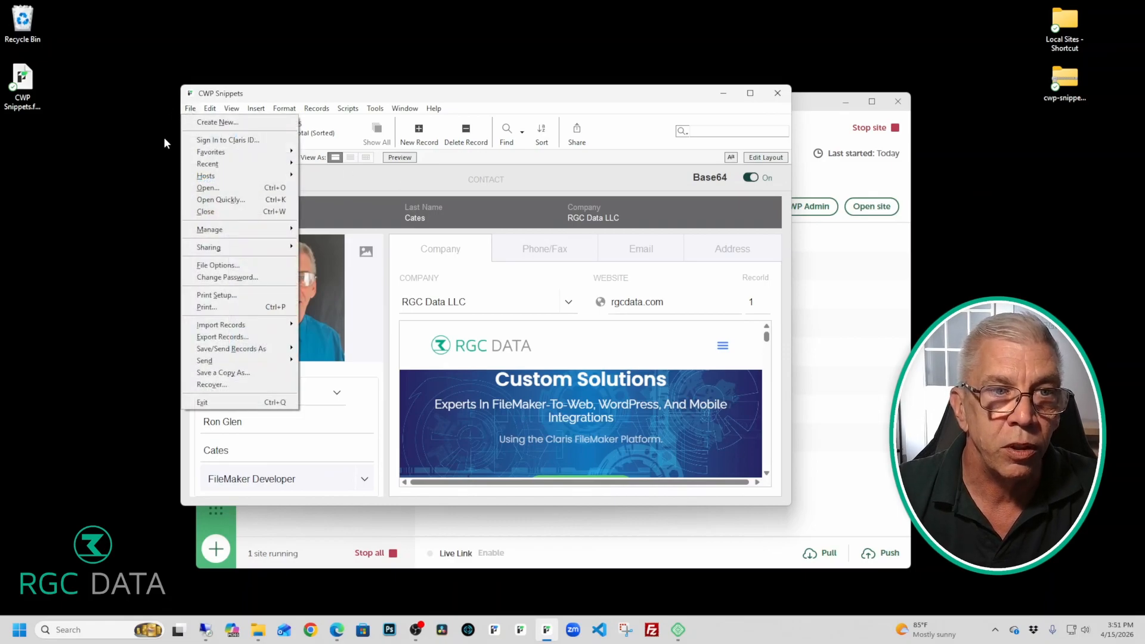
mouse_move(220, 178)
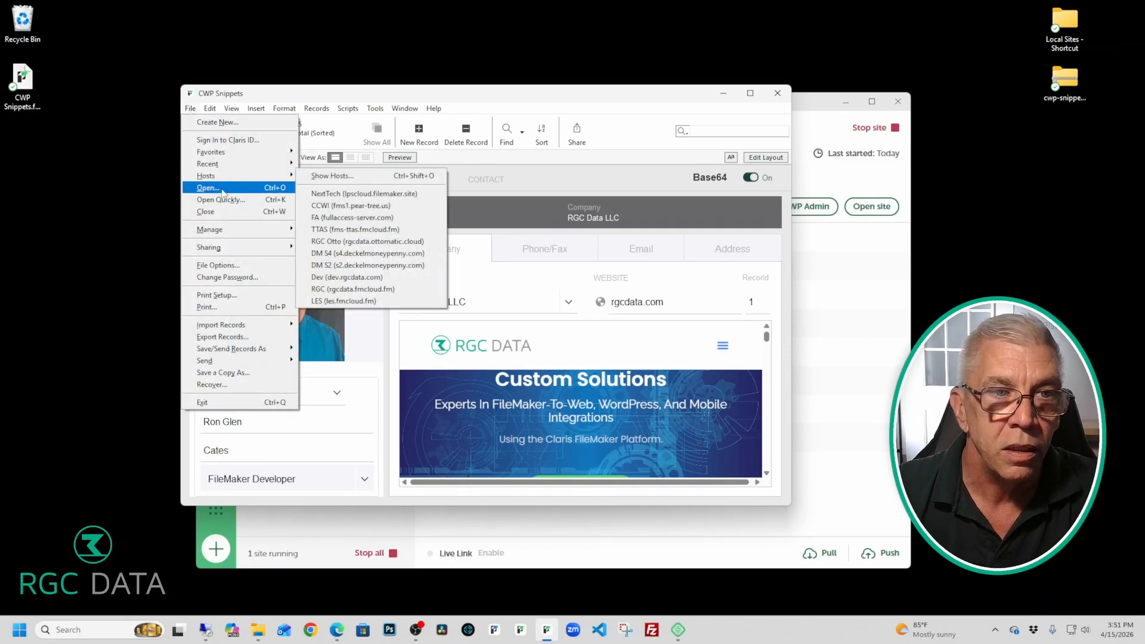
mouse_move(223, 249)
left_click(322, 248)
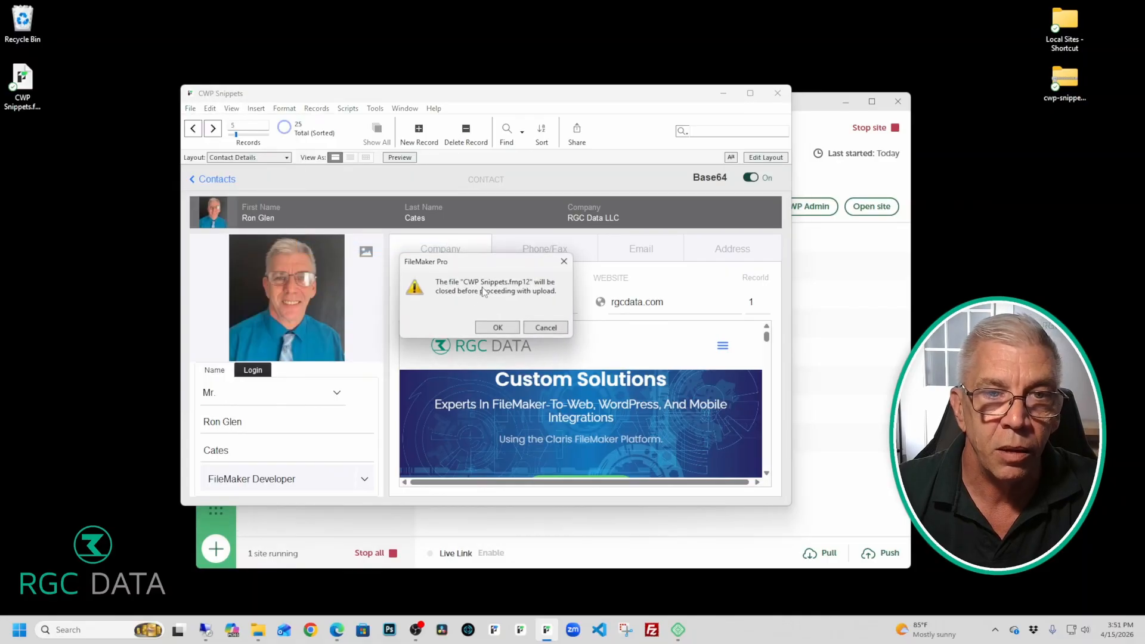
left_click(495, 327)
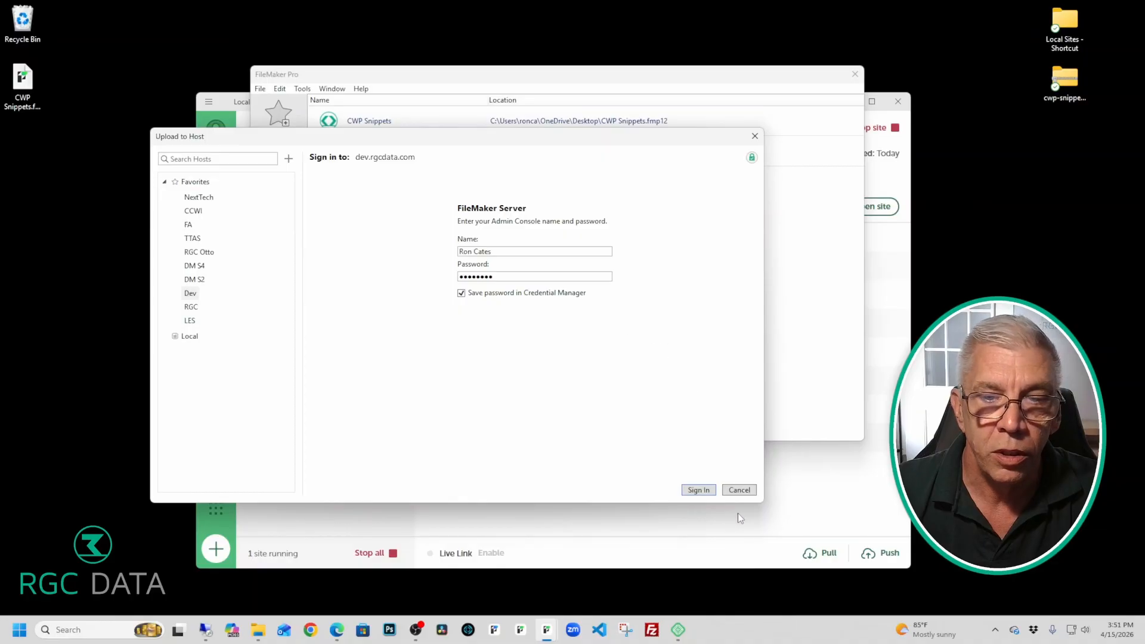
left_click(699, 491)
left_click(519, 197)
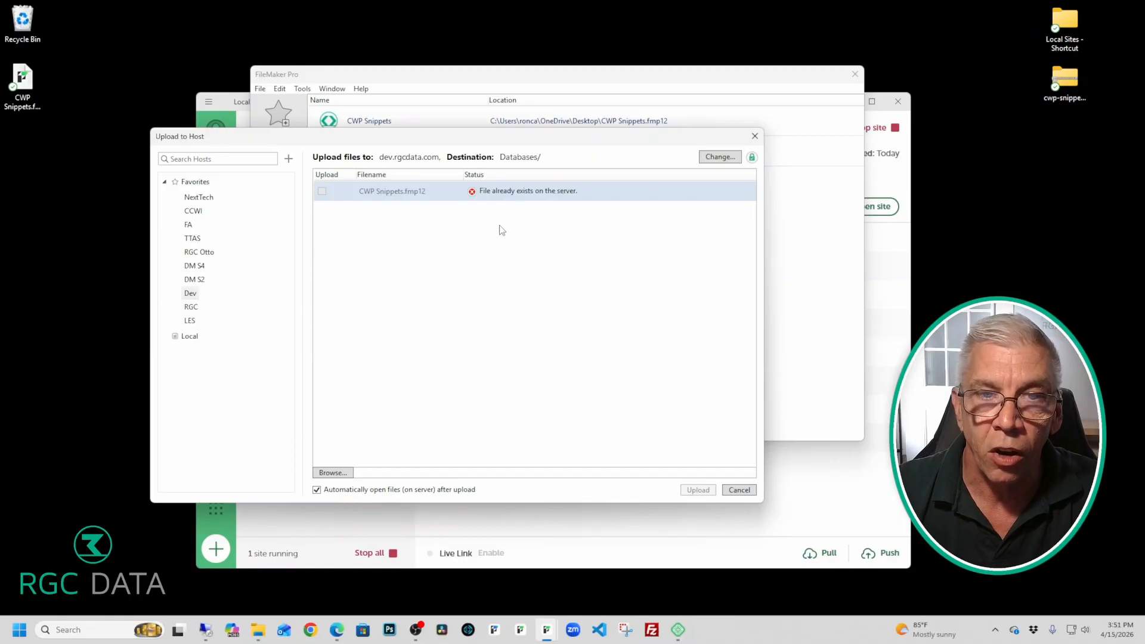
left_click(740, 491)
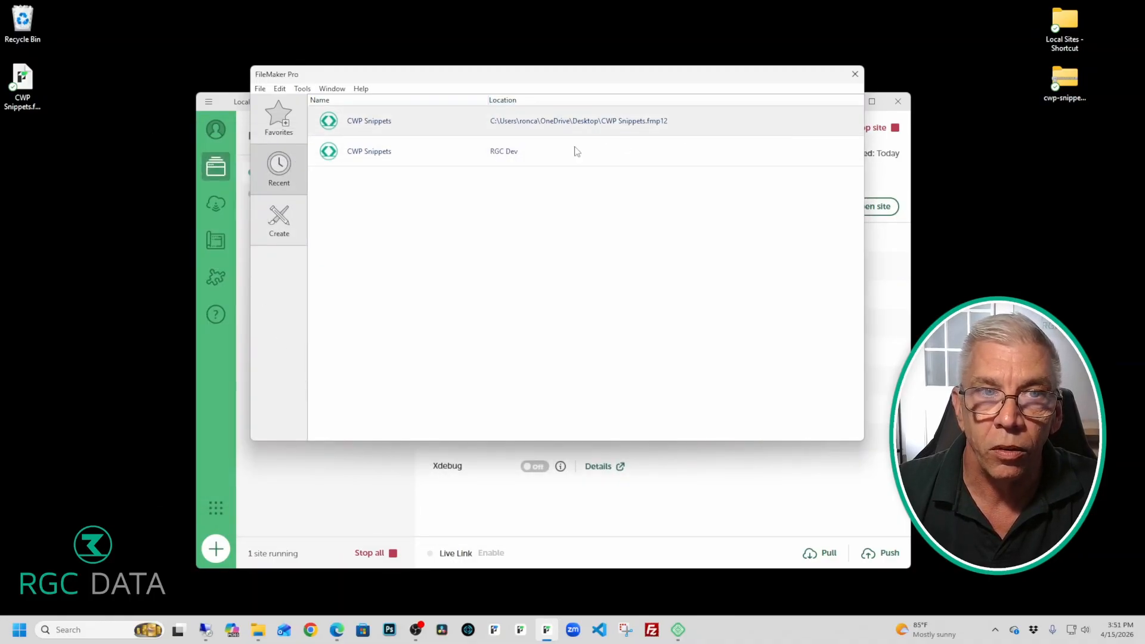
Step: Open the local CWP Snippets file in FileMaker and sign in with the full-access account and its password
double_click(526, 151)
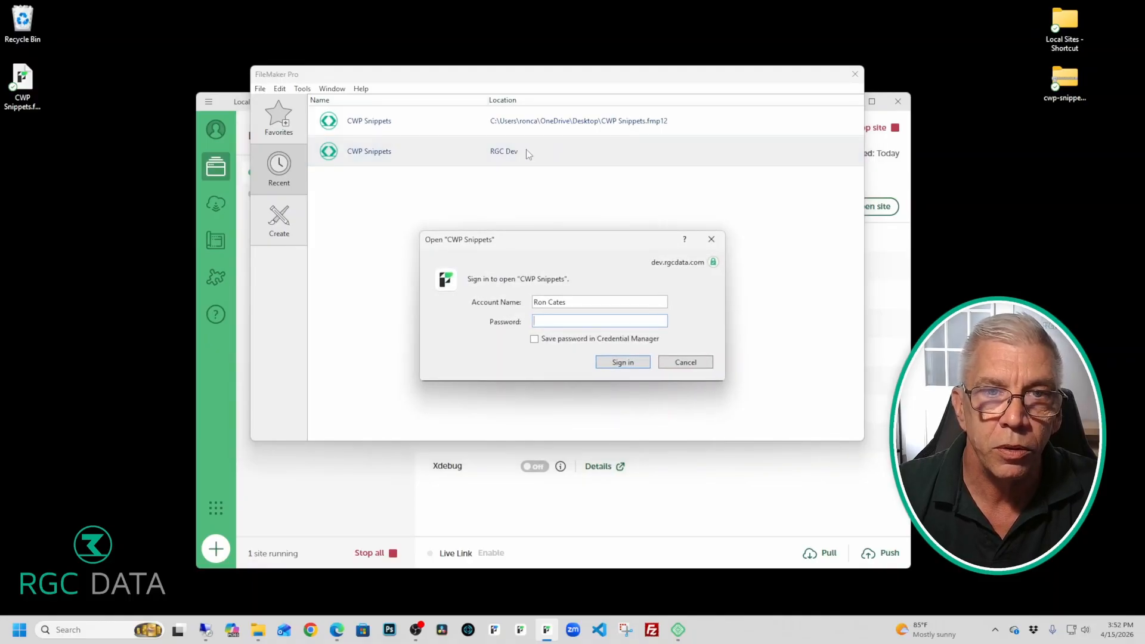
left_click(707, 365)
double_click(504, 123)
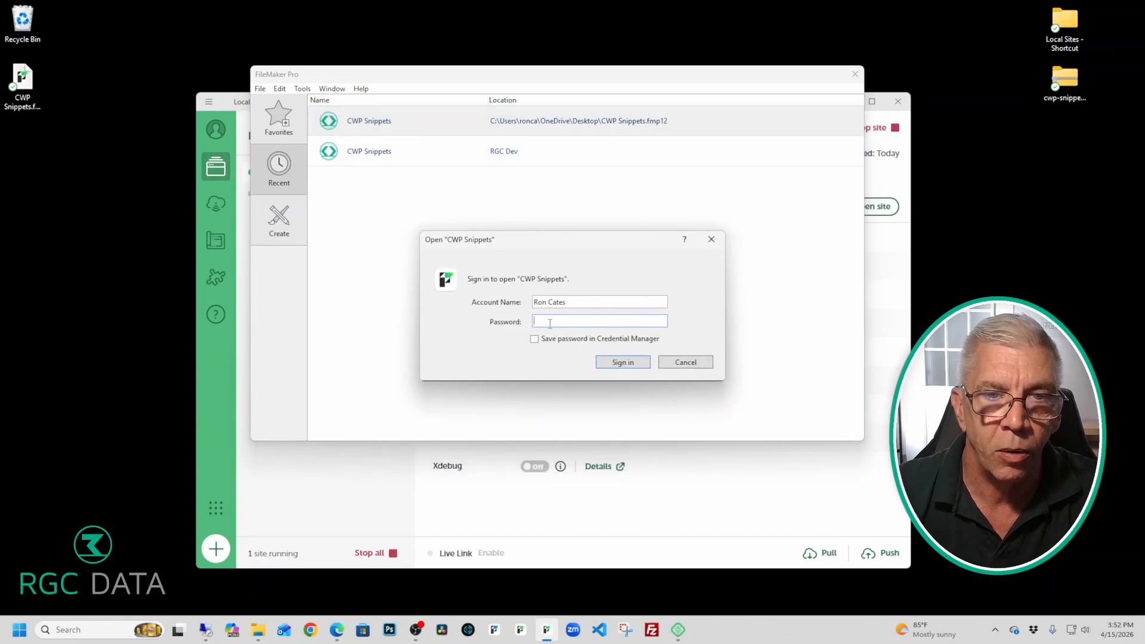
left_click_drag(570, 302, 524, 306)
type("admin")
key("Tab")
type("ad******")
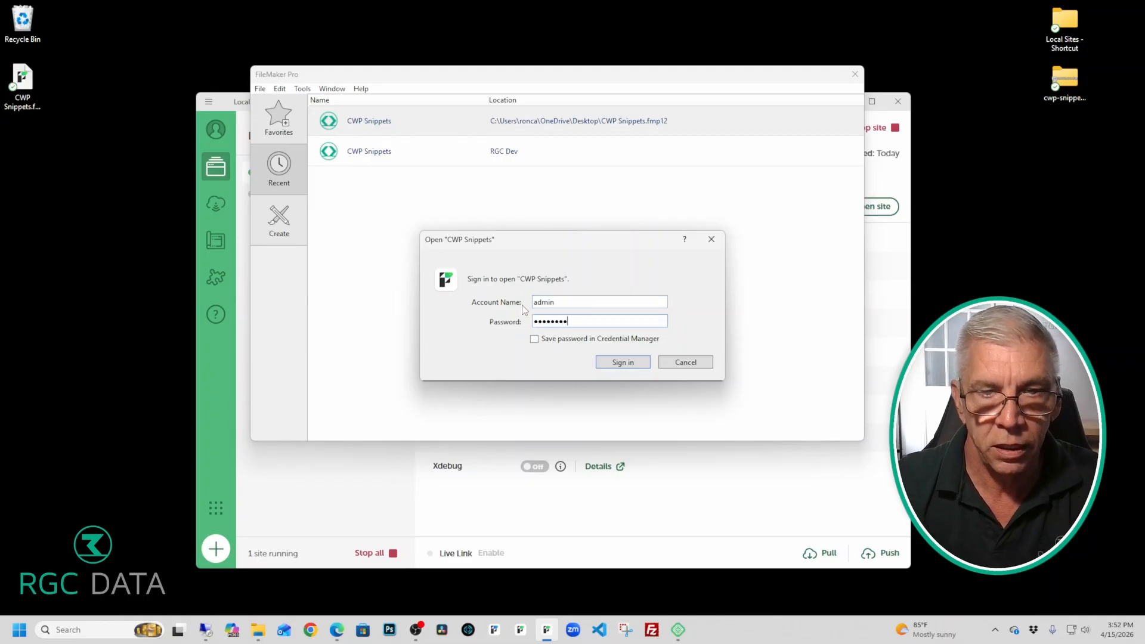
left_click(634, 362)
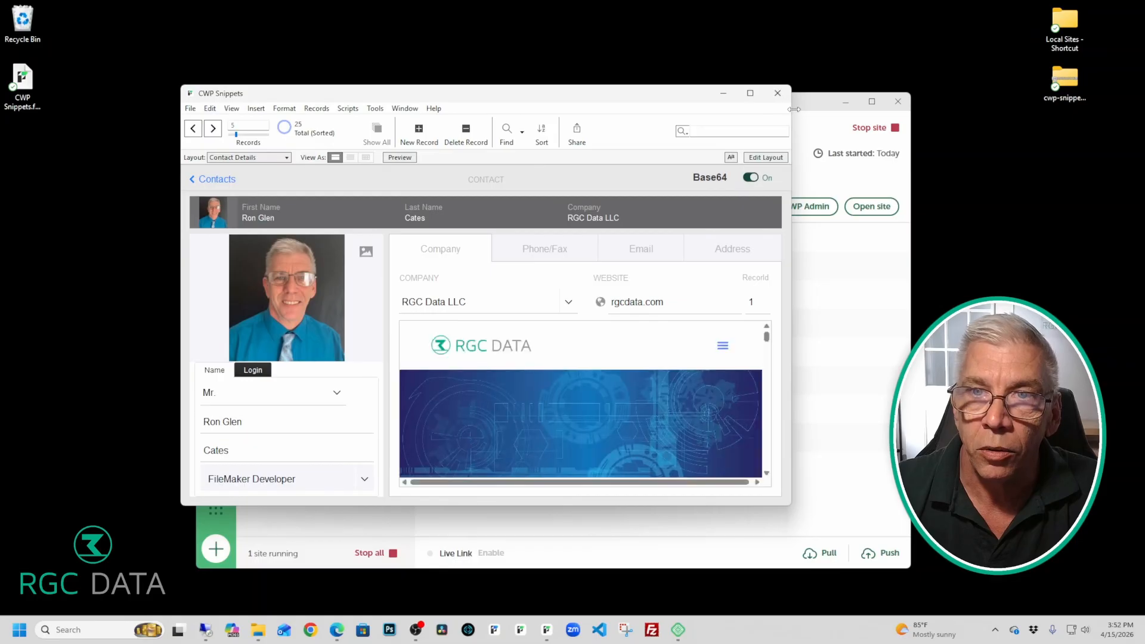
Step: Minimize the Local app window to clear it away
left_click(794, 120)
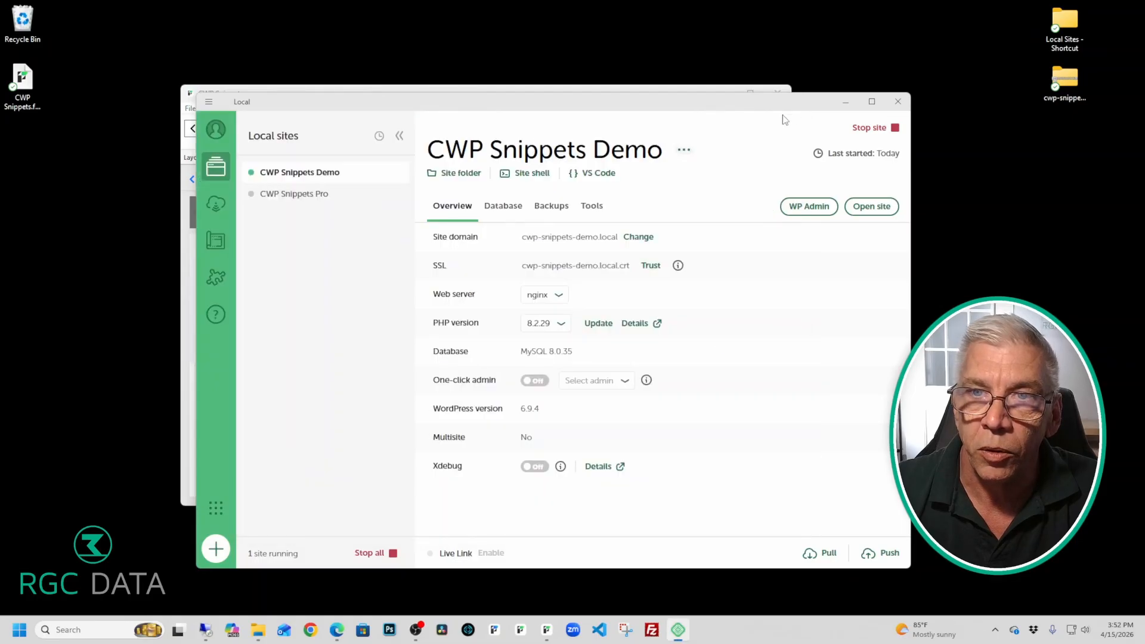
left_click(846, 105)
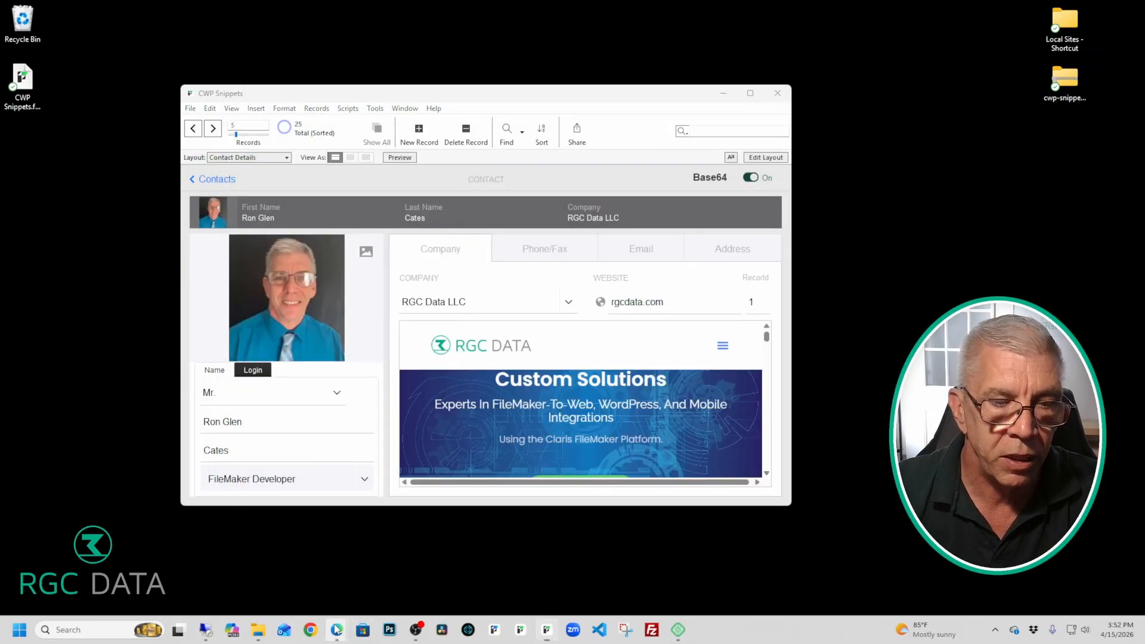
mouse_move(336, 629)
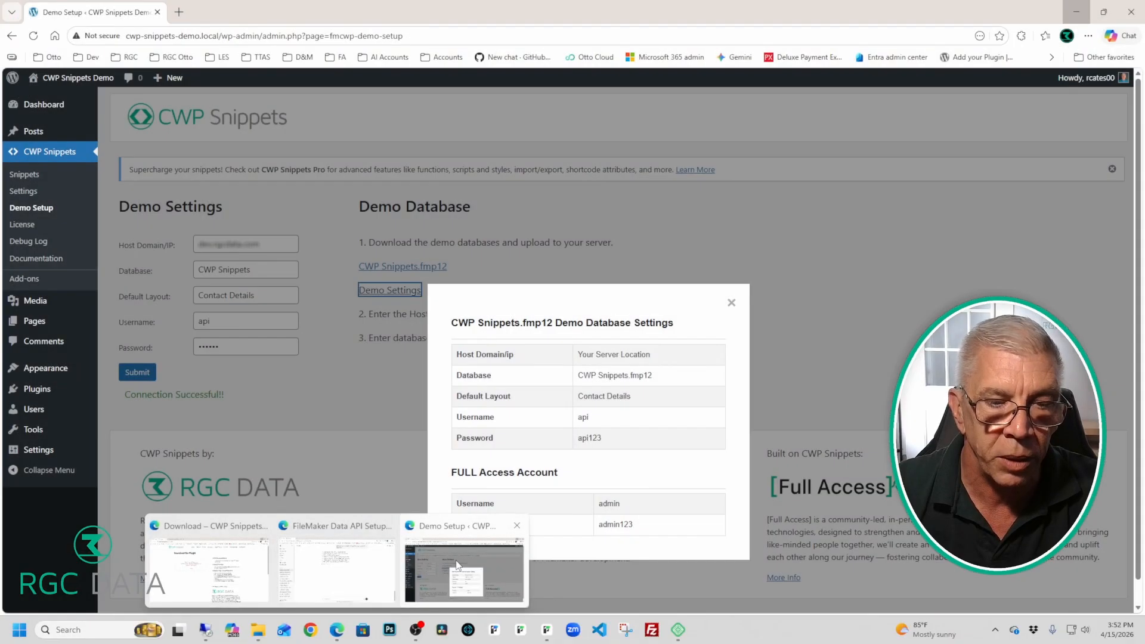
Step: On the Demo Setup page, review and close the demo database settings popup, submit them, then go to Snippets
left_click(460, 567)
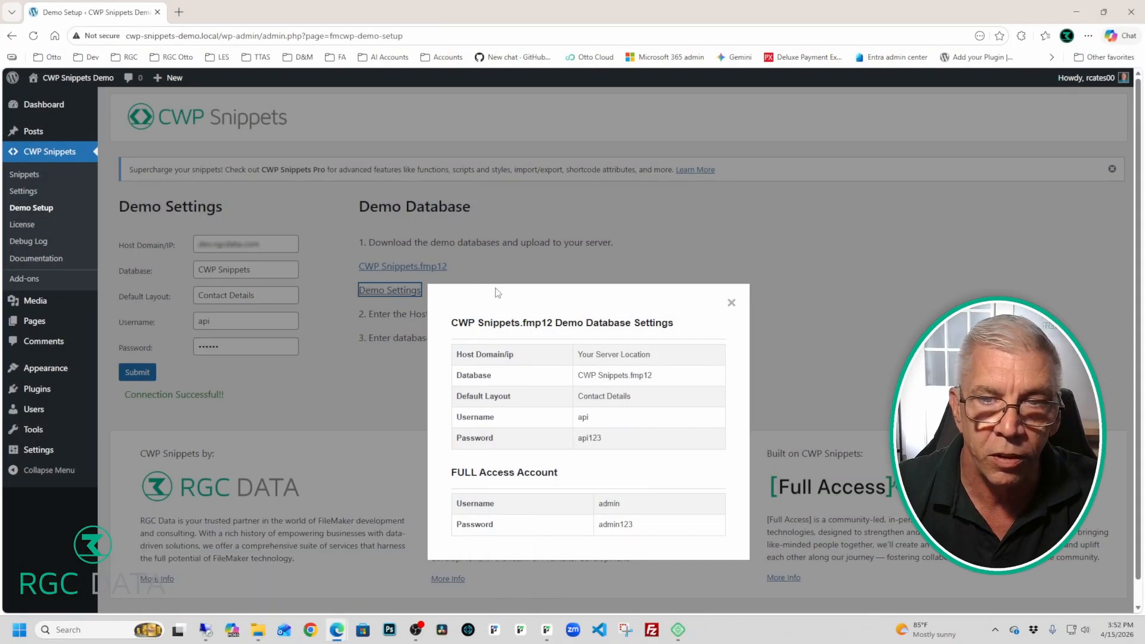
left_click(730, 303)
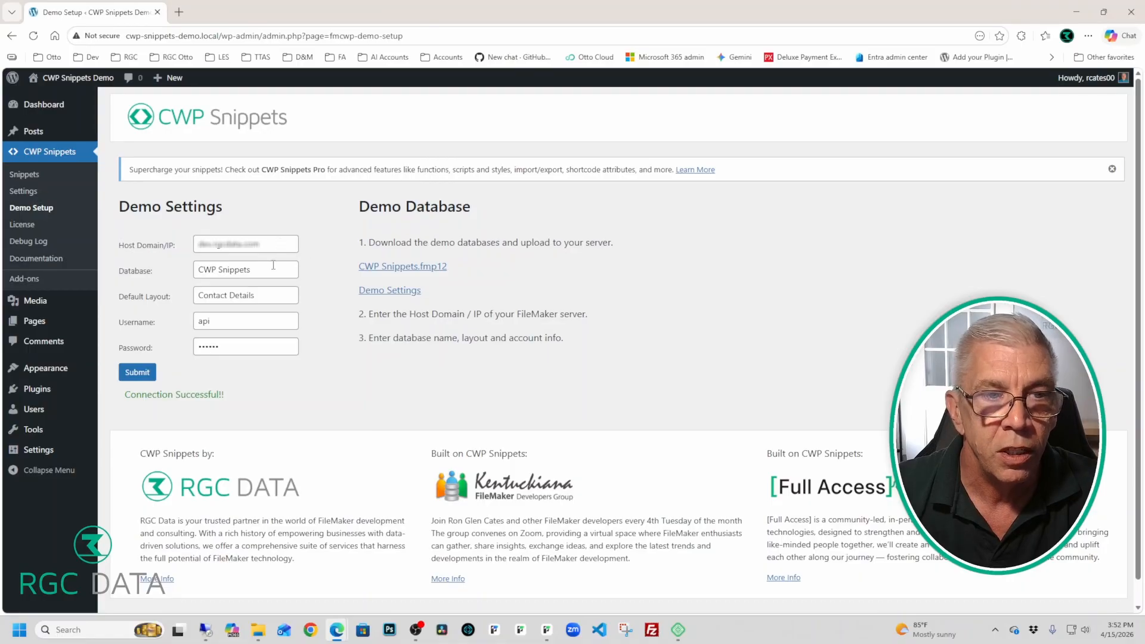
left_click(372, 291)
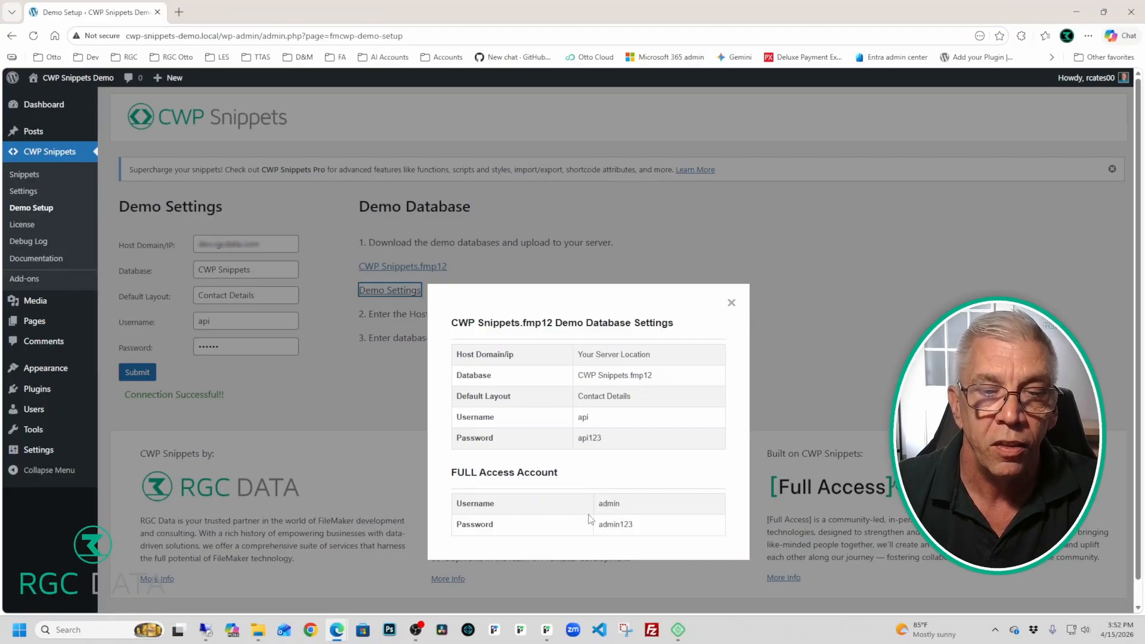
left_click(612, 474)
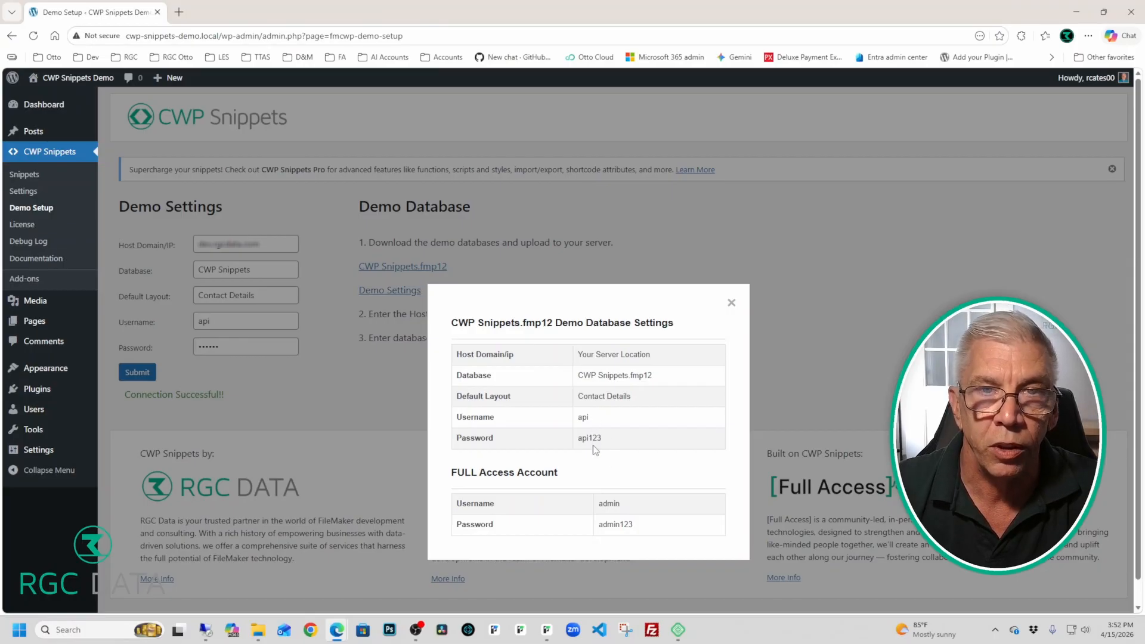
left_click(731, 304)
left_click(137, 372)
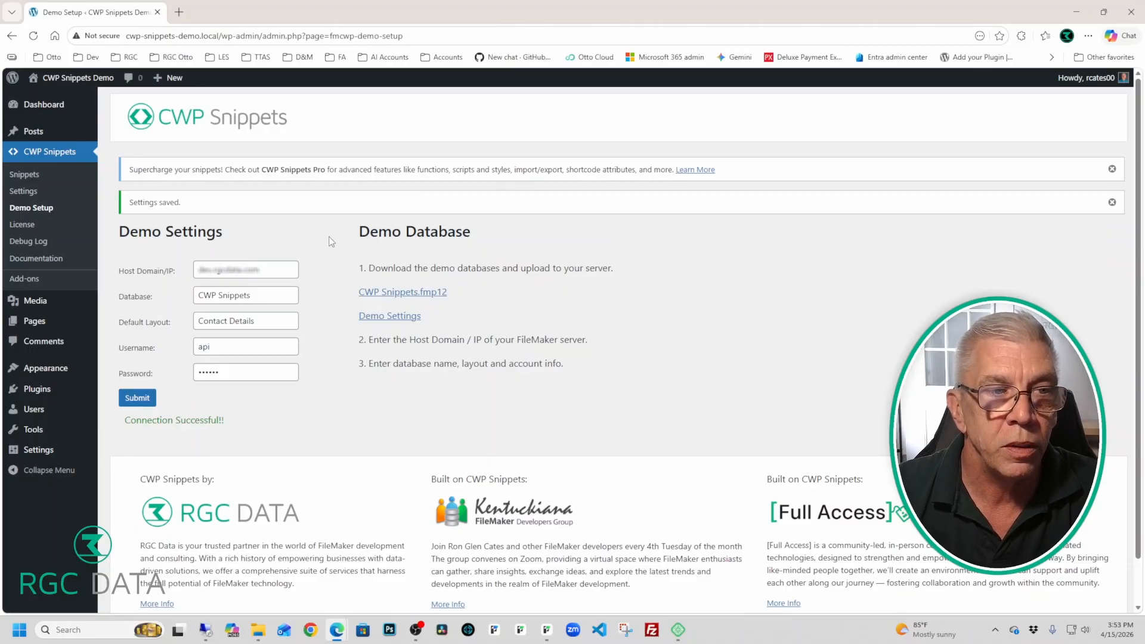
left_click(60, 158)
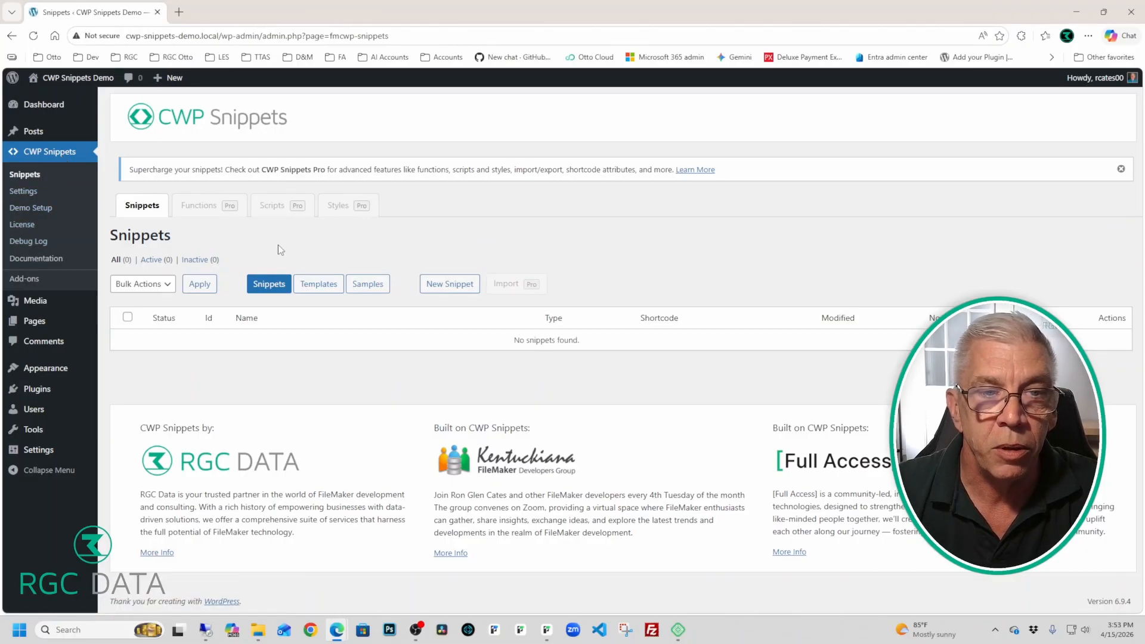
Step: In the Templates list, scroll to the getRecord row and edit it to show its [cwp-tmpl-getrecord] code
left_click(321, 284)
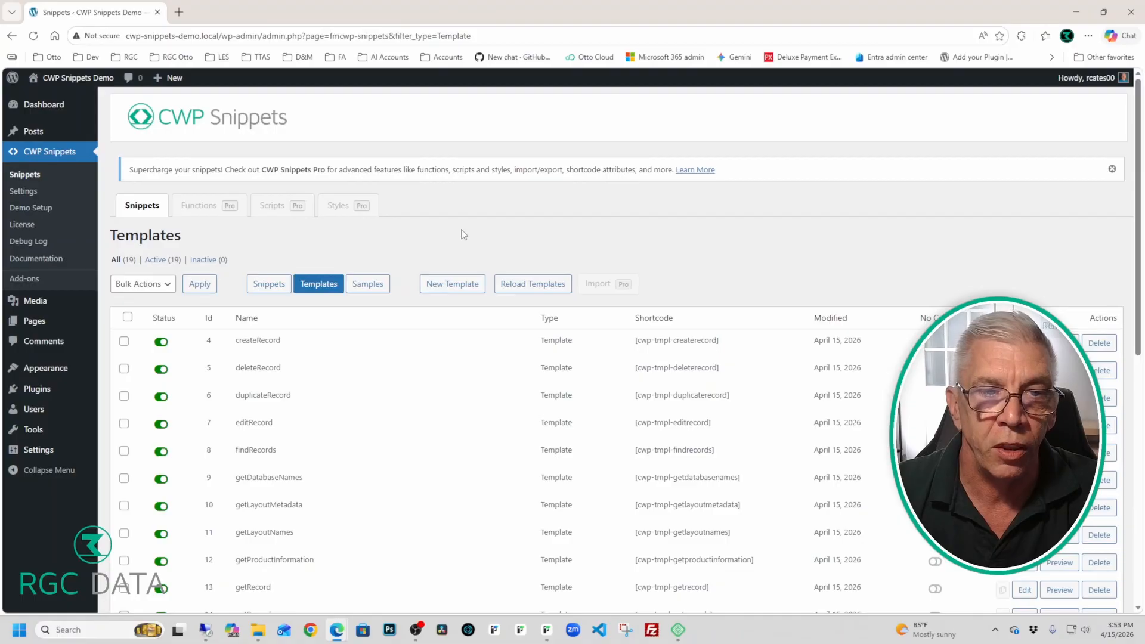
scroll(413, 266, "down", 2)
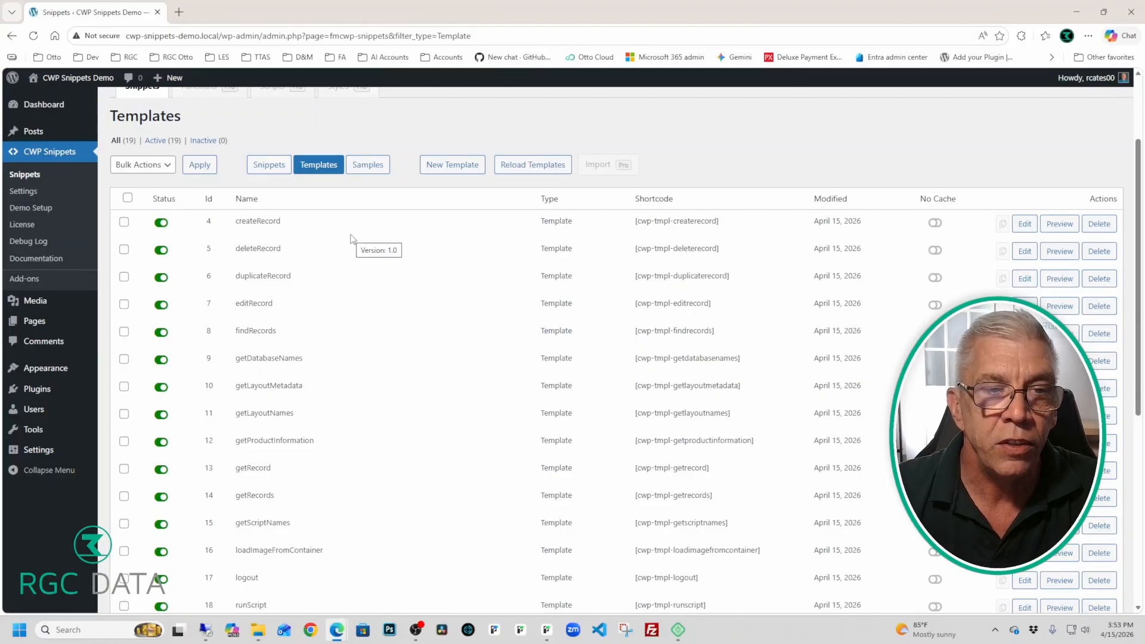
scroll(351, 239, "down", 1)
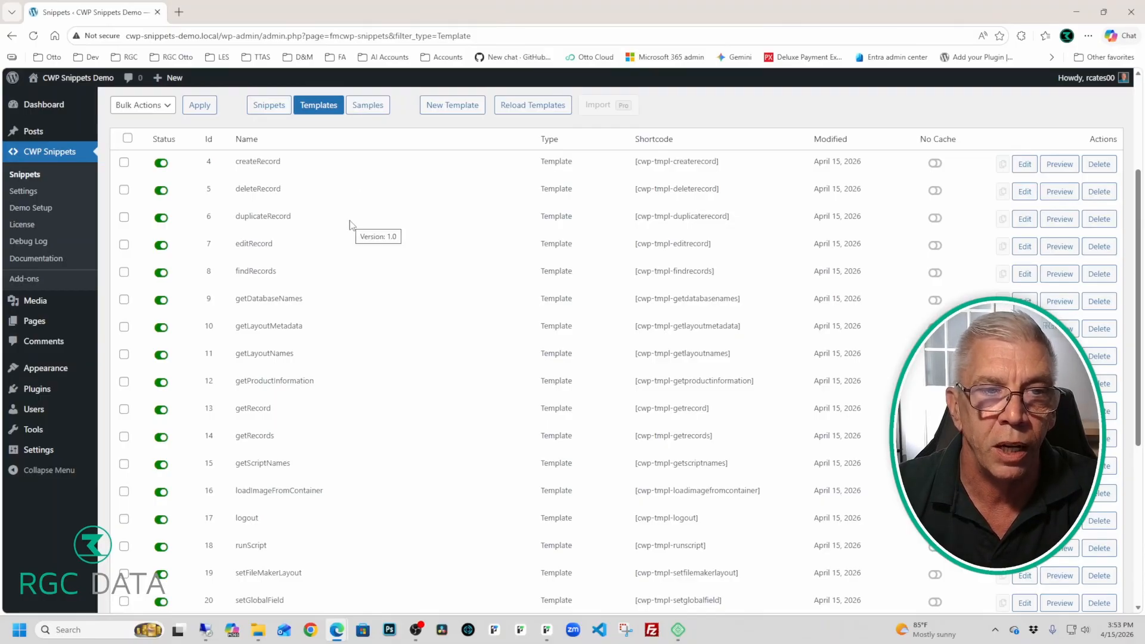
scroll(352, 225, "down", 1)
scroll(352, 225, "down", 1)
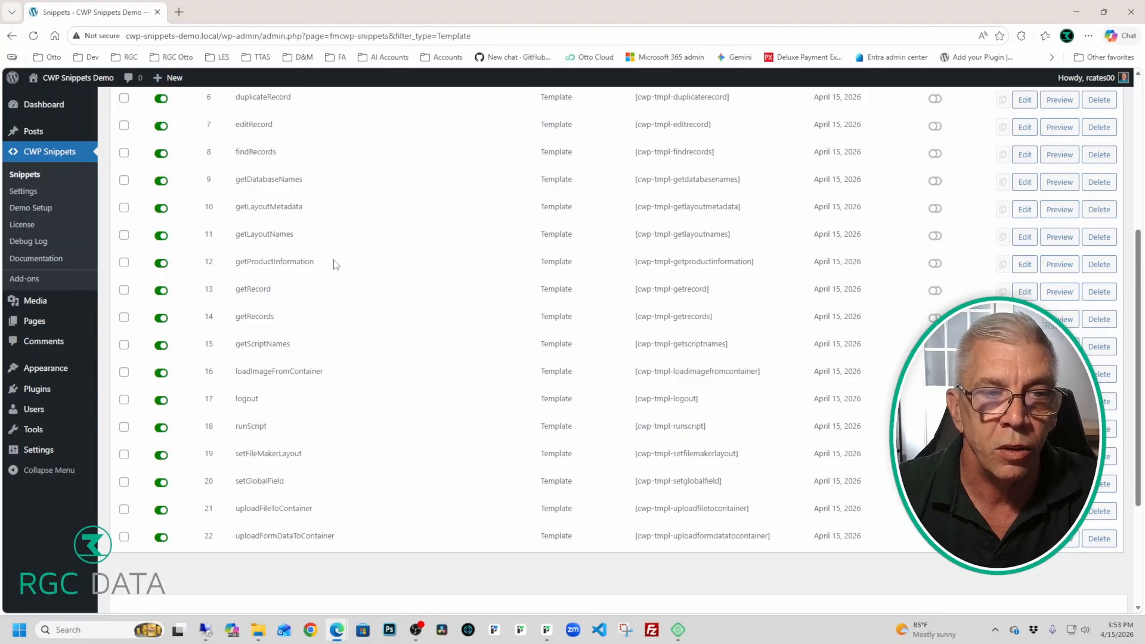
left_click(1024, 291)
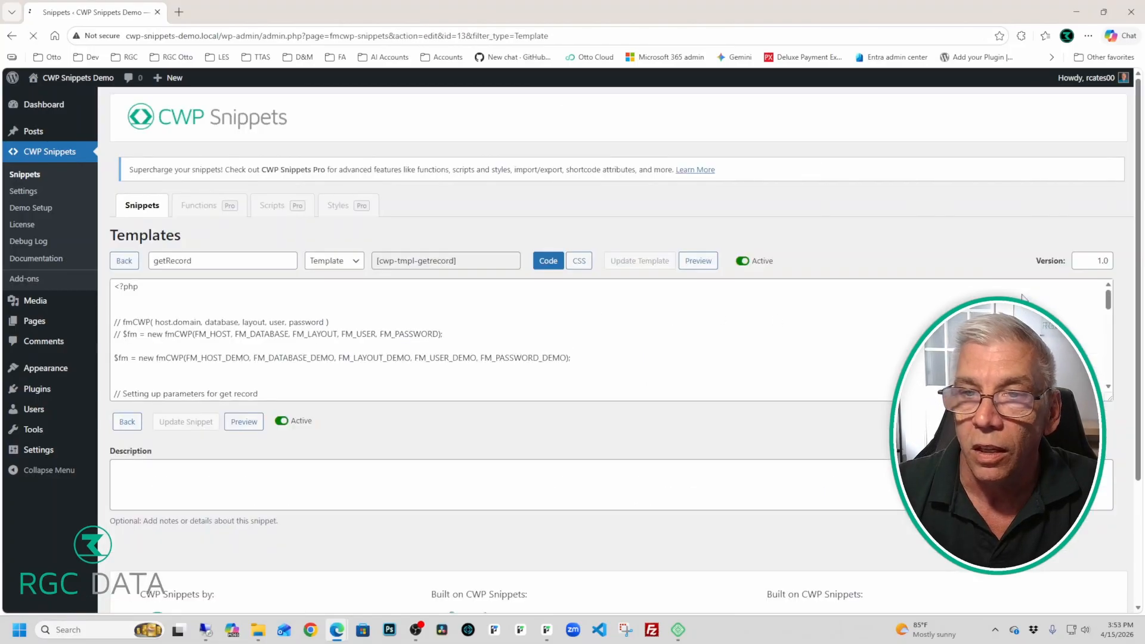
left_click(479, 298)
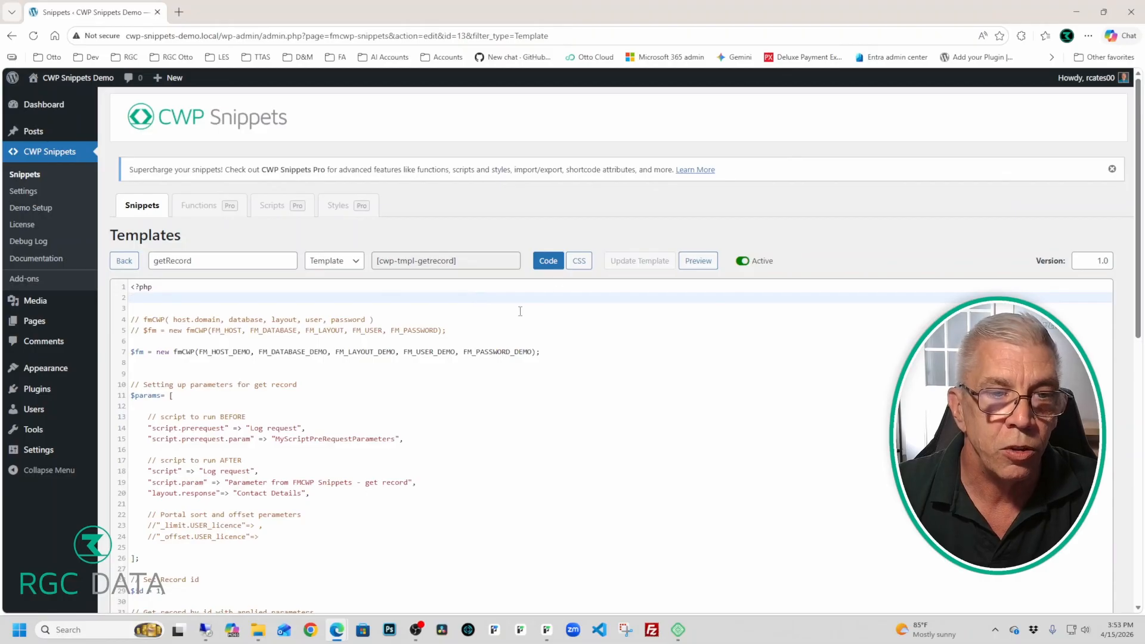
scroll(520, 311, "down", 5)
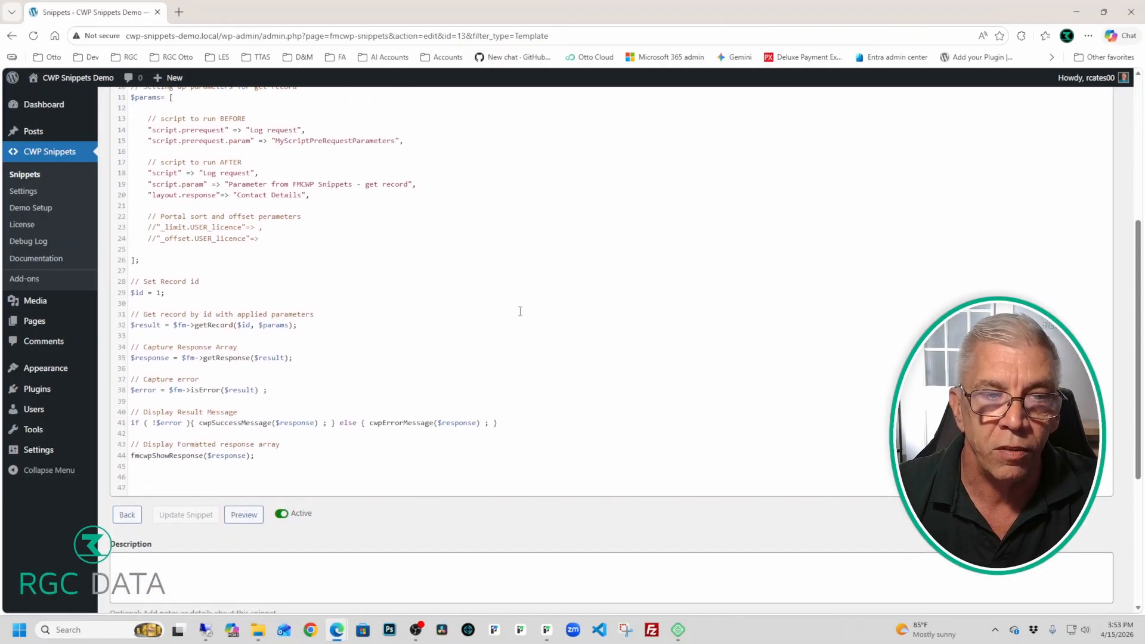
scroll(520, 310, "up", 5)
left_click(520, 308)
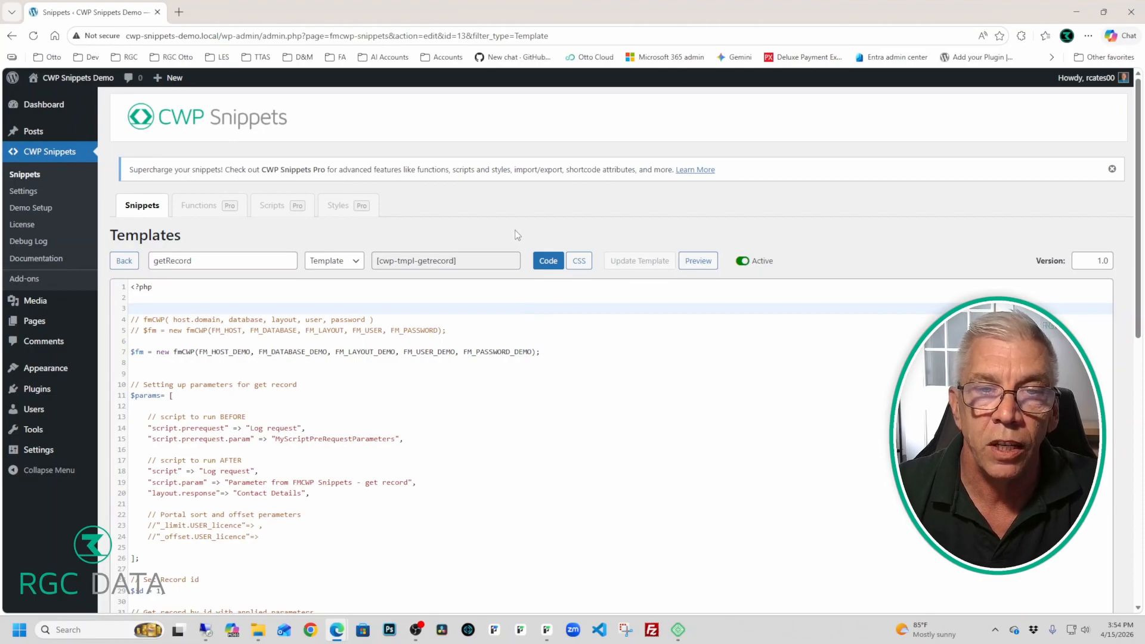
scroll(523, 275, "down", 1)
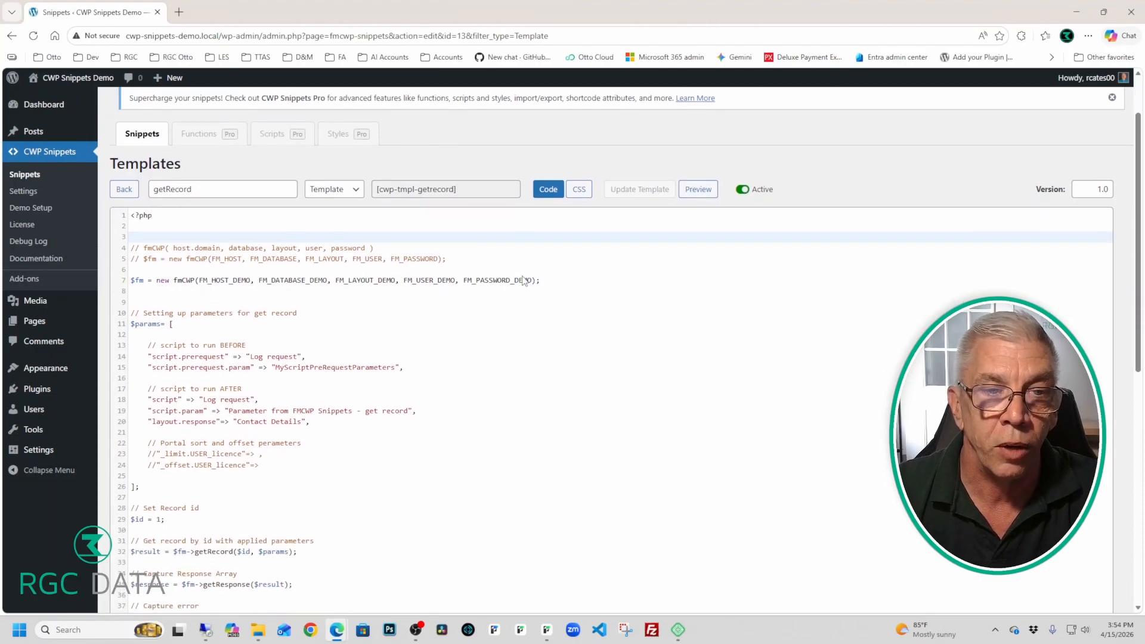
left_click(523, 275)
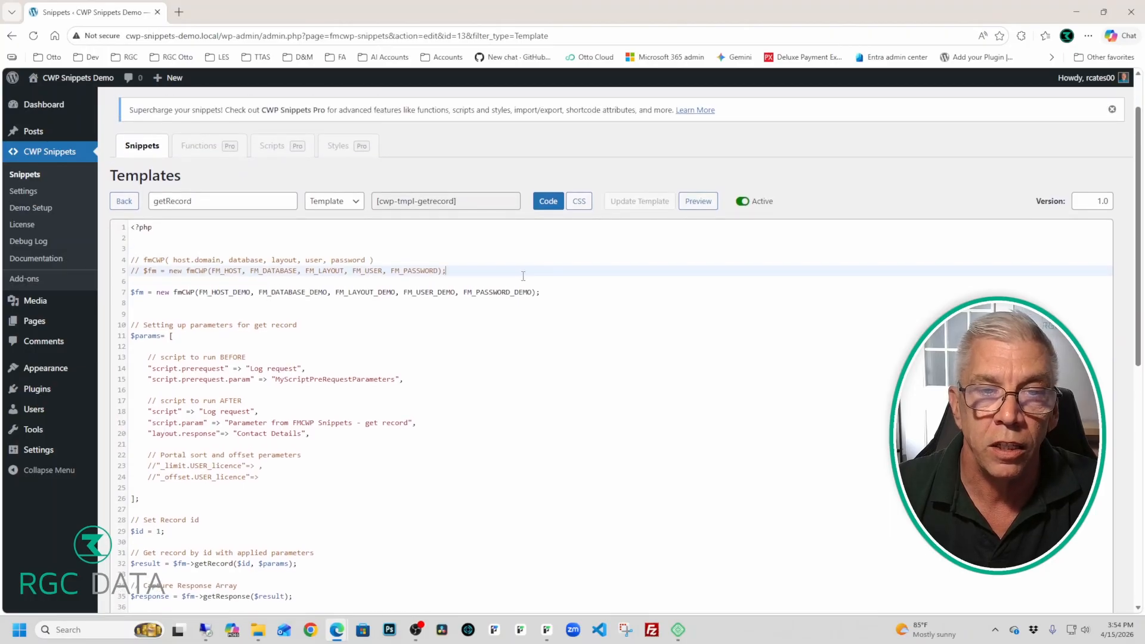
left_click_drag(465, 207, 365, 210)
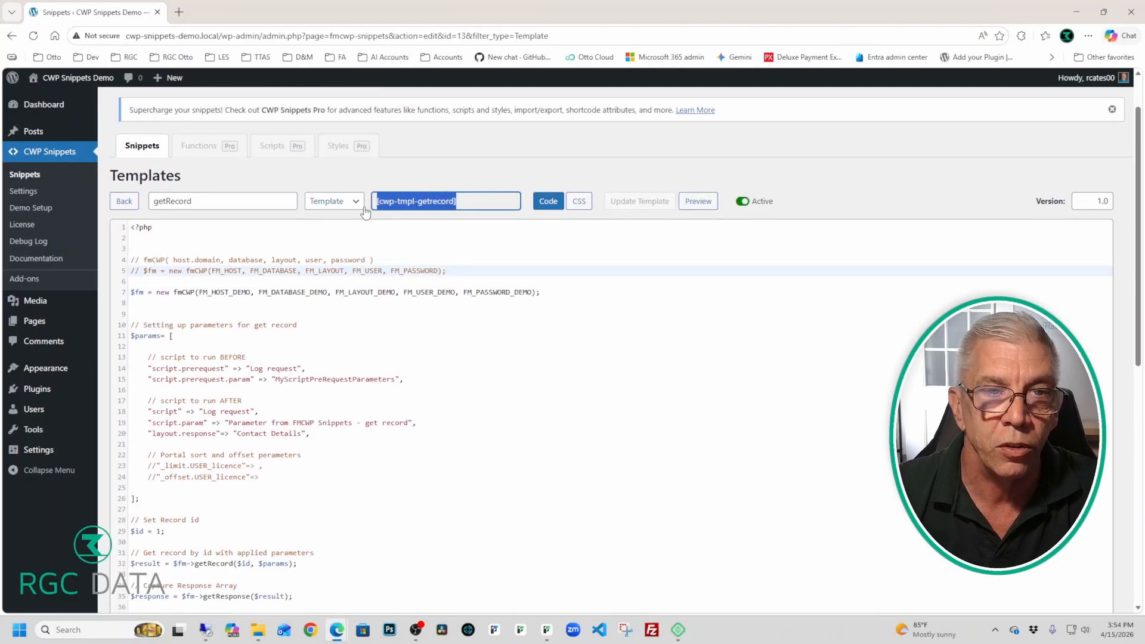
left_click(429, 174)
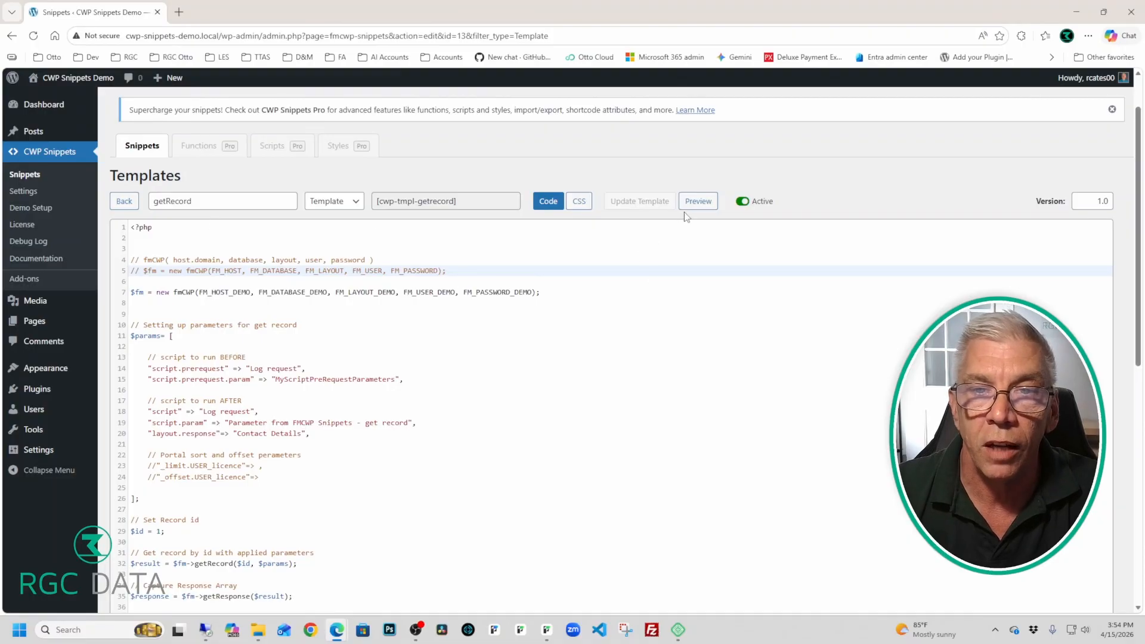
Step: Preview getRecord, scroll through its Success!! OK debug output for record 1, then close the preview tab
left_click(704, 199)
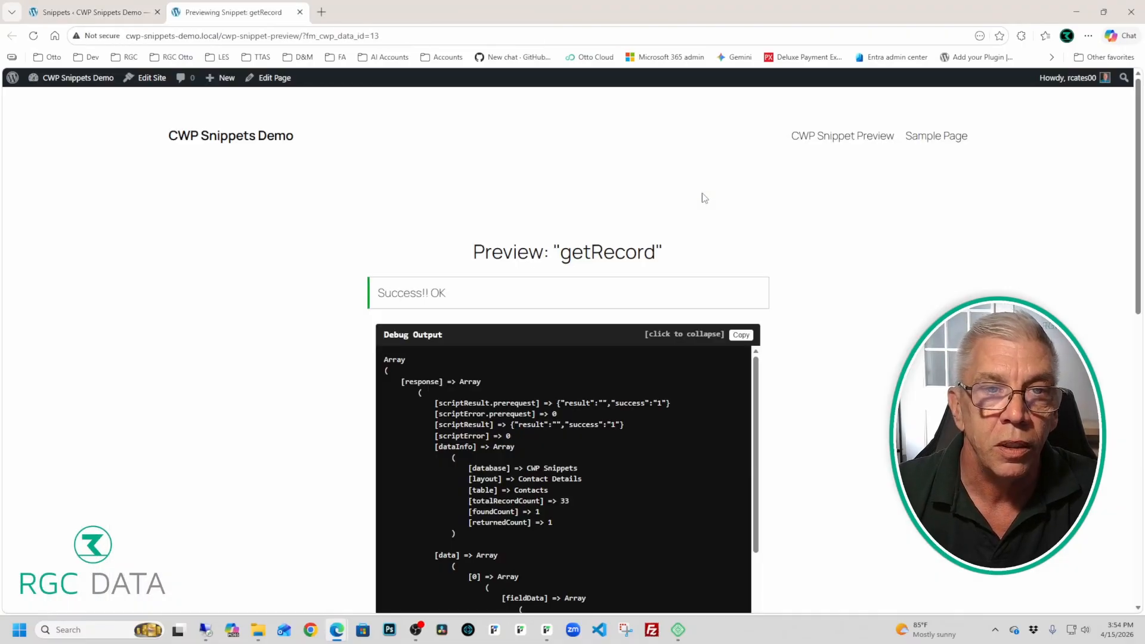
scroll(810, 189, "down", 1)
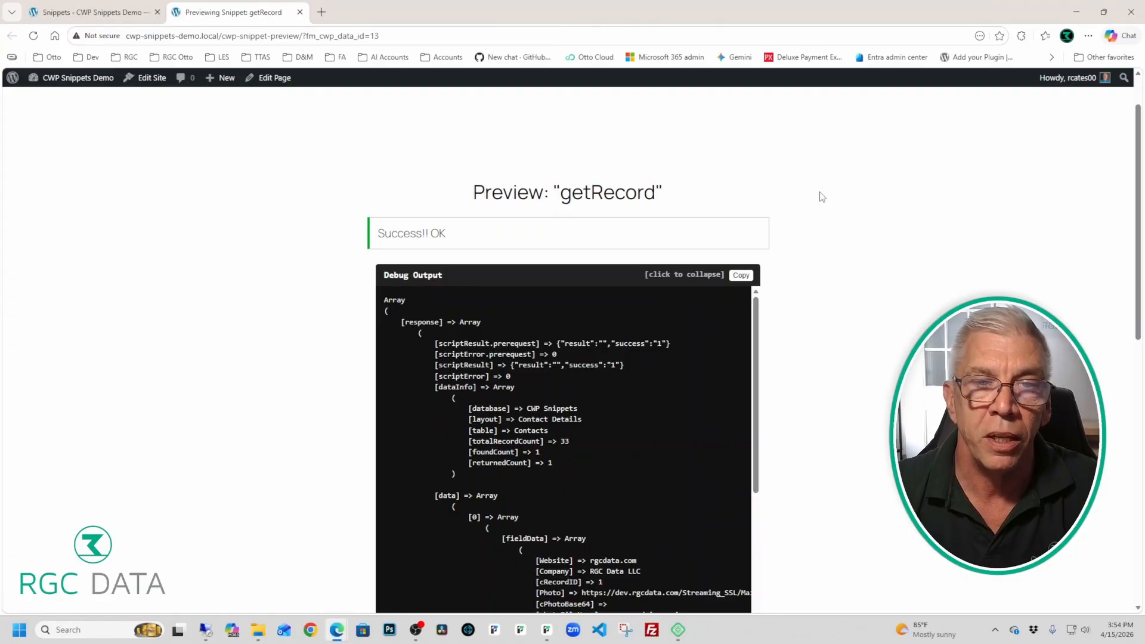
scroll(826, 197, "down", 1)
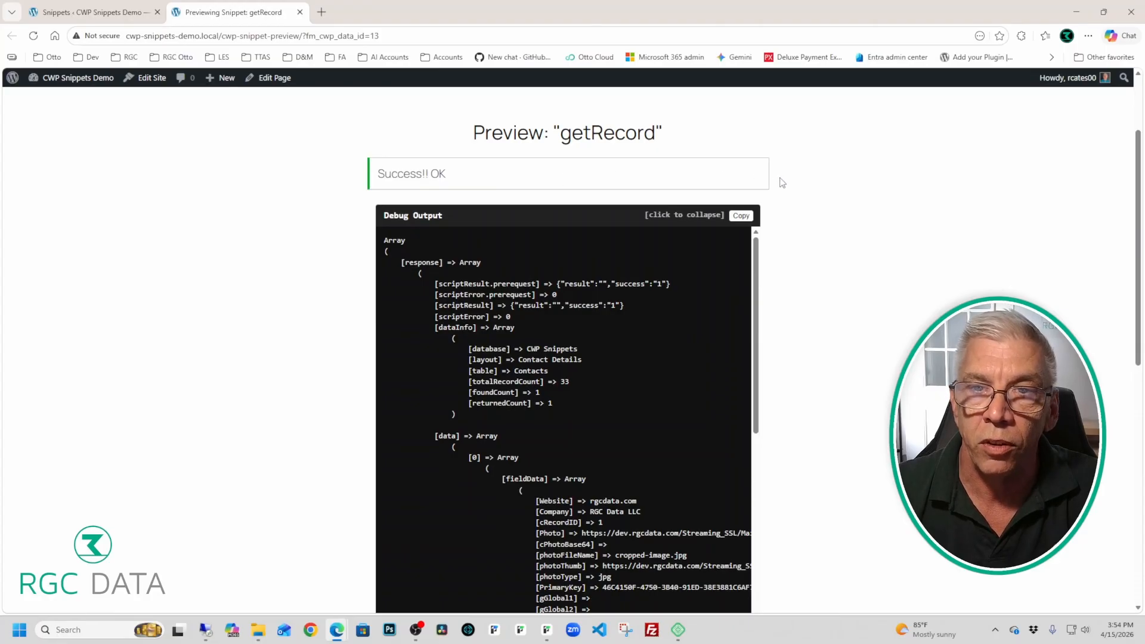
scroll(782, 182, "down", 1)
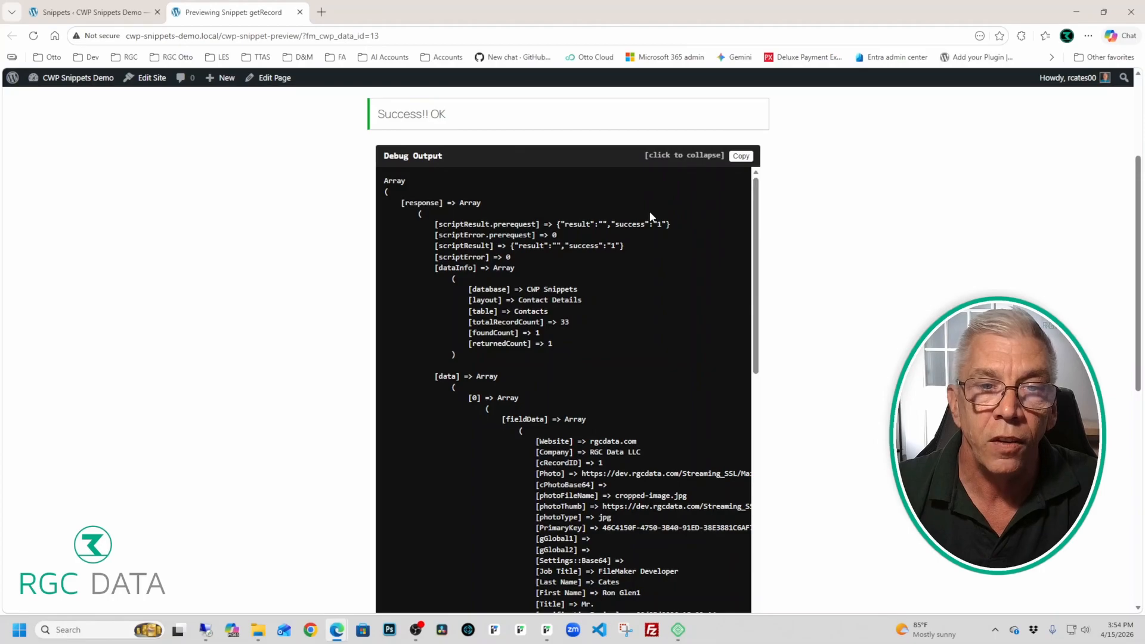
scroll(649, 210, "down", 2)
scroll(650, 211, "down", 3)
scroll(650, 211, "down", 5)
scroll(651, 213, "down", 9)
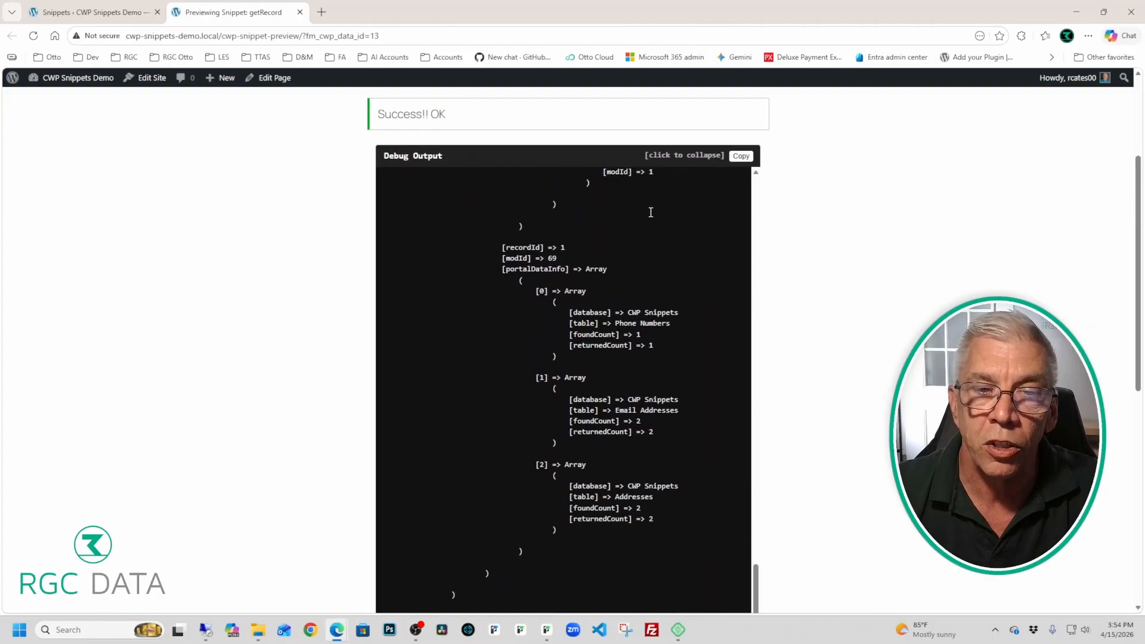
scroll(641, 249, "up", 12)
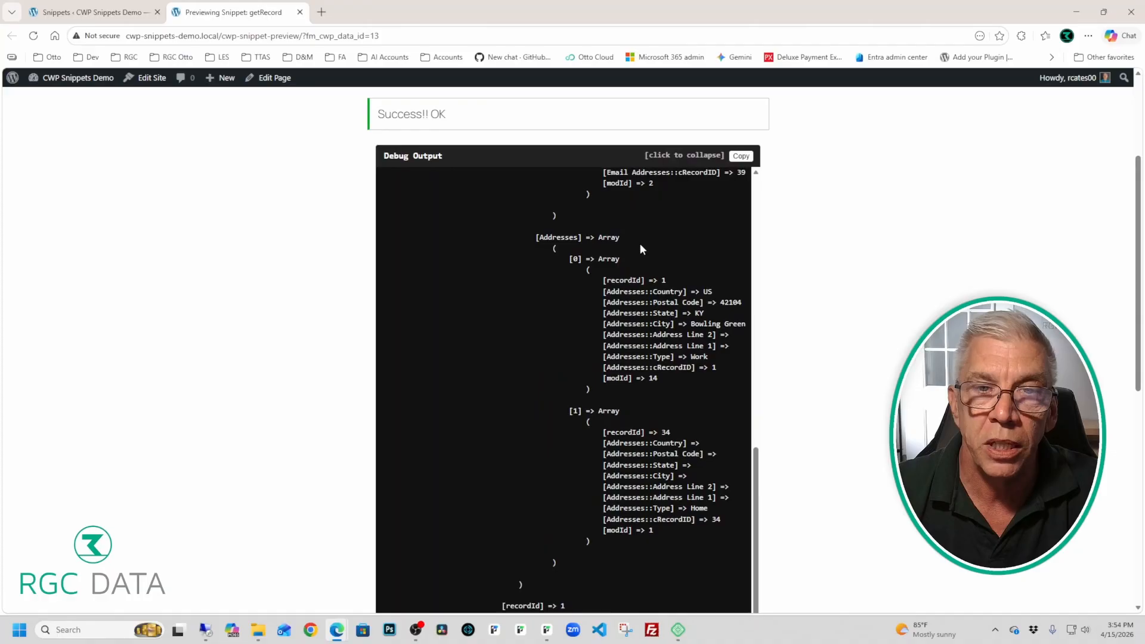
scroll(641, 250, "up", 5)
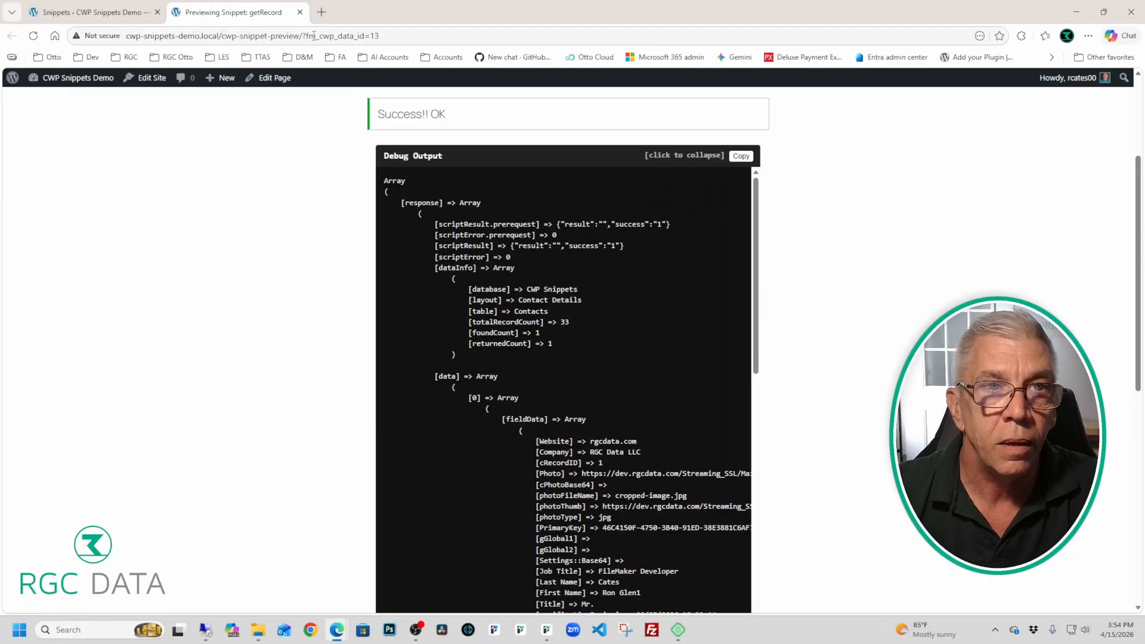
left_click(300, 12)
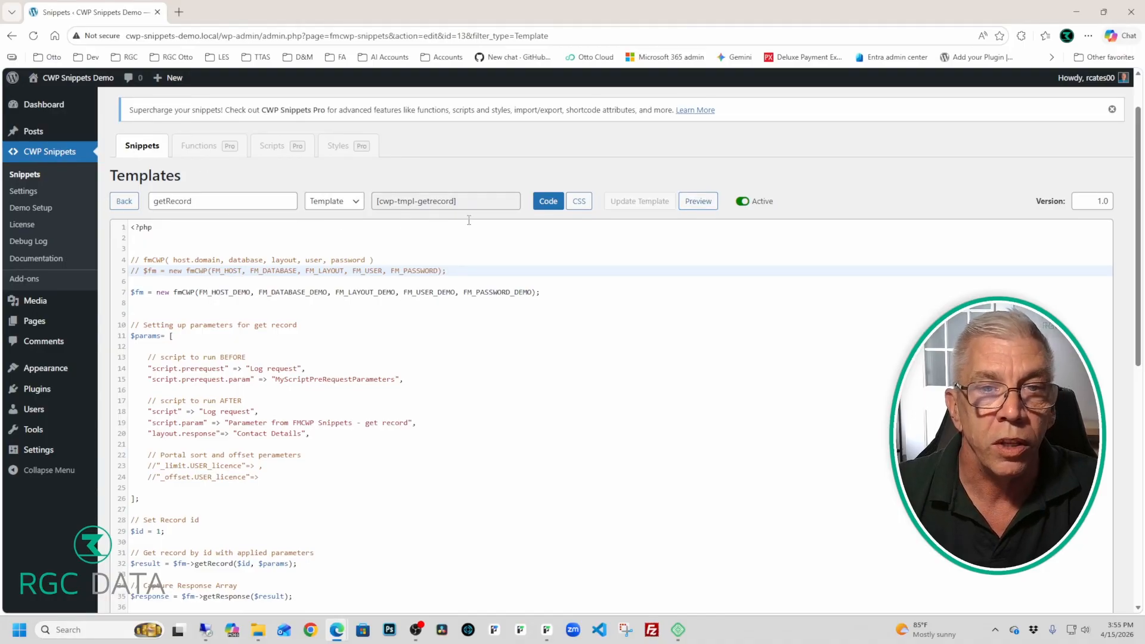
Step: Go back to the templates, filter to the sample snippets, and preview the Contact List sample
left_click(124, 201)
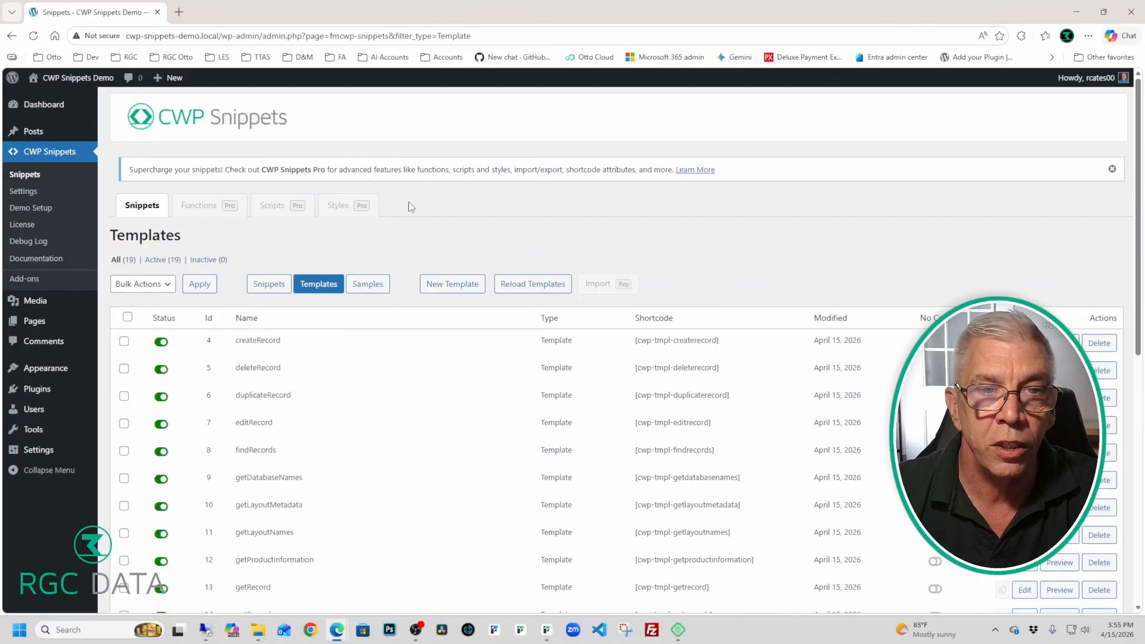
left_click(375, 284)
scroll(523, 224, "down", 1)
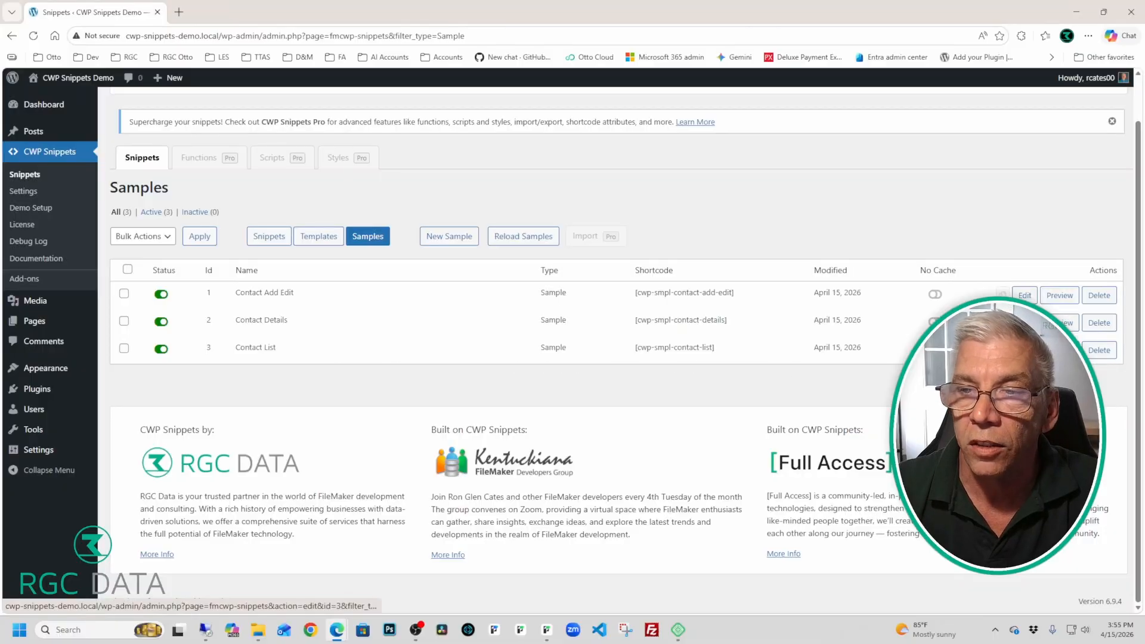
left_click(1060, 350)
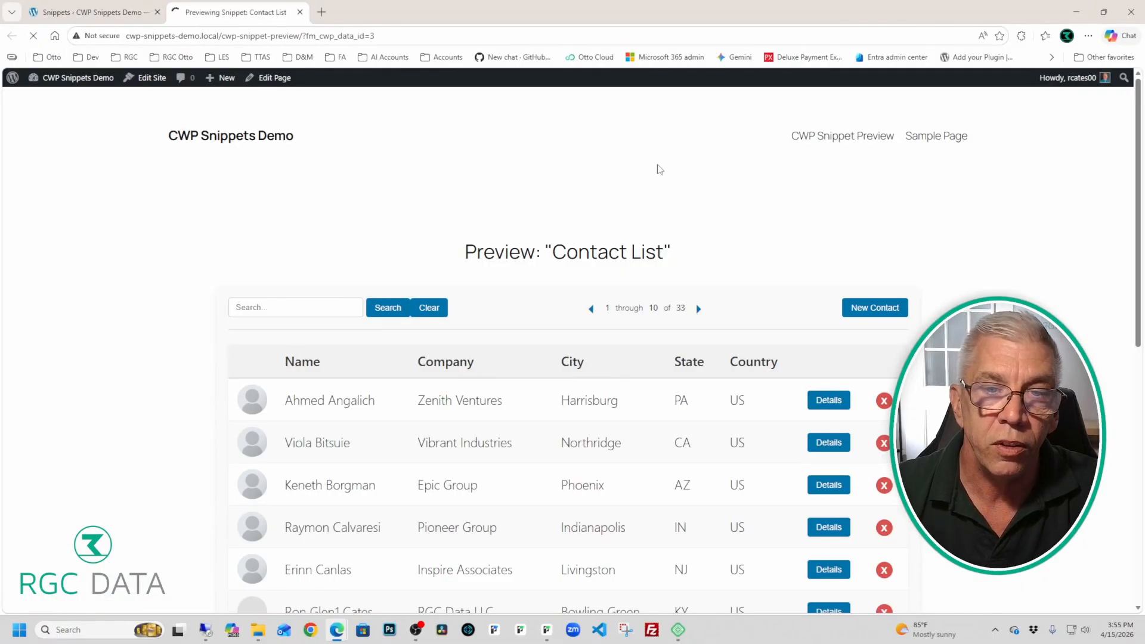
Step: Scroll the Contact List preview of contacts 1–10 of 33, then bring up the FileMaker CWP Snippets file
scroll(684, 168, "down", 3)
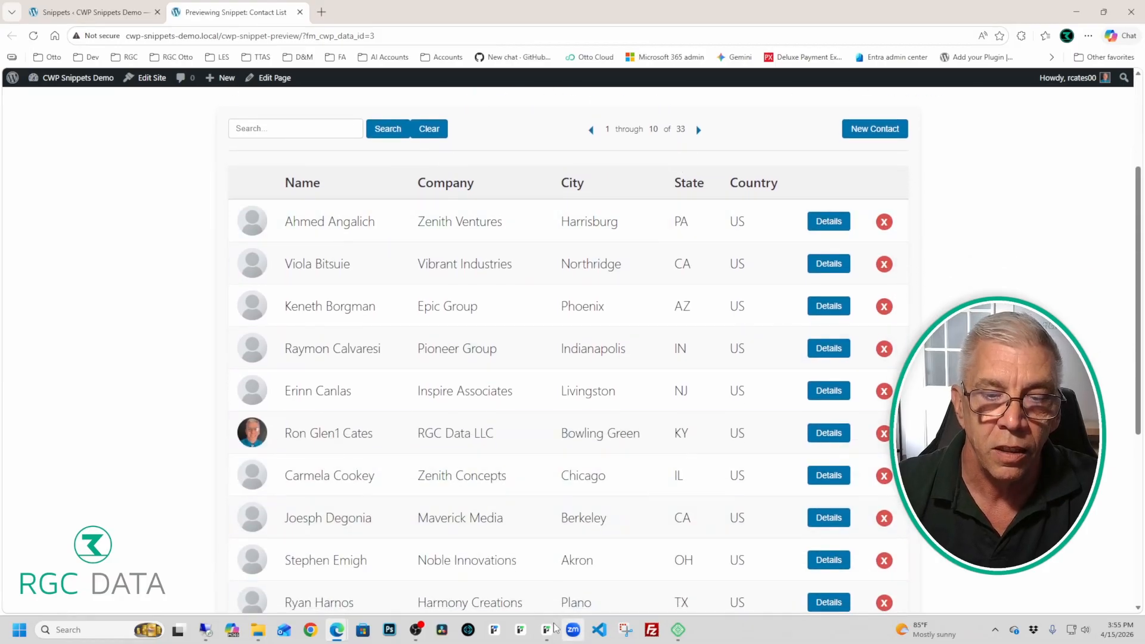
left_click(549, 629)
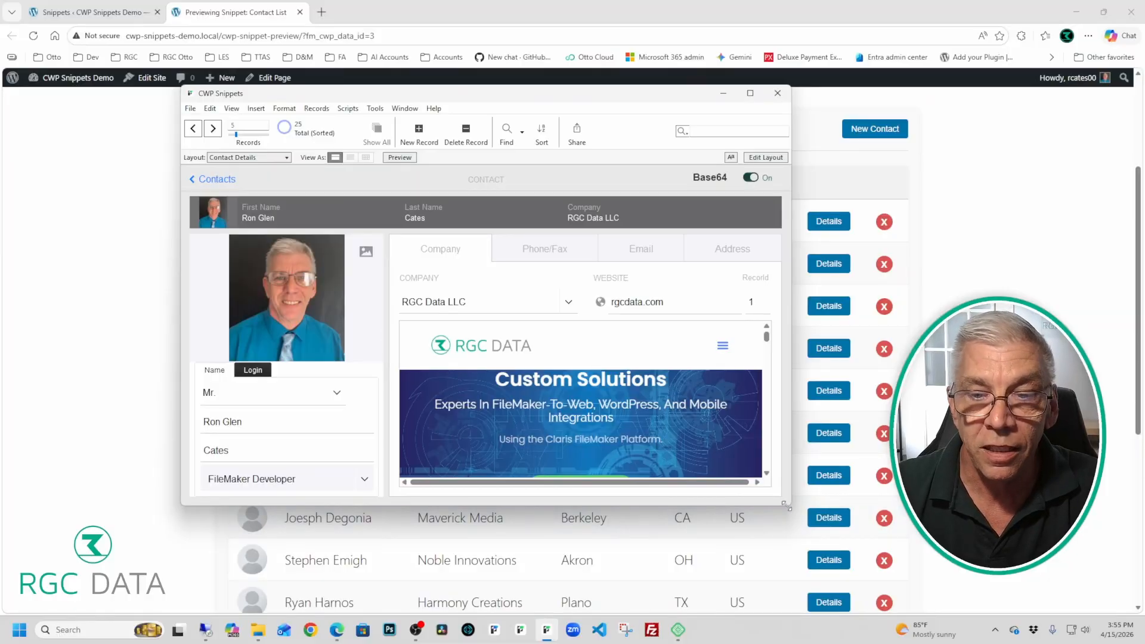
Step: Enlarge the FileMaker CWP Snippets window to view the contact record, then minimize it
left_click_drag(790, 504, 821, 535)
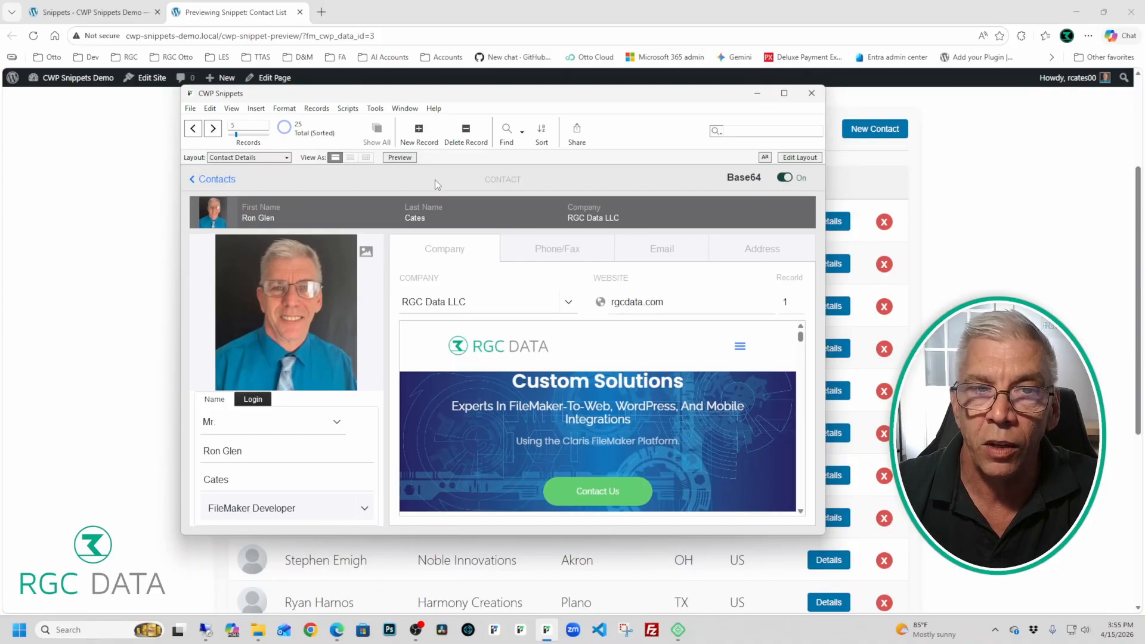
left_click(934, 190)
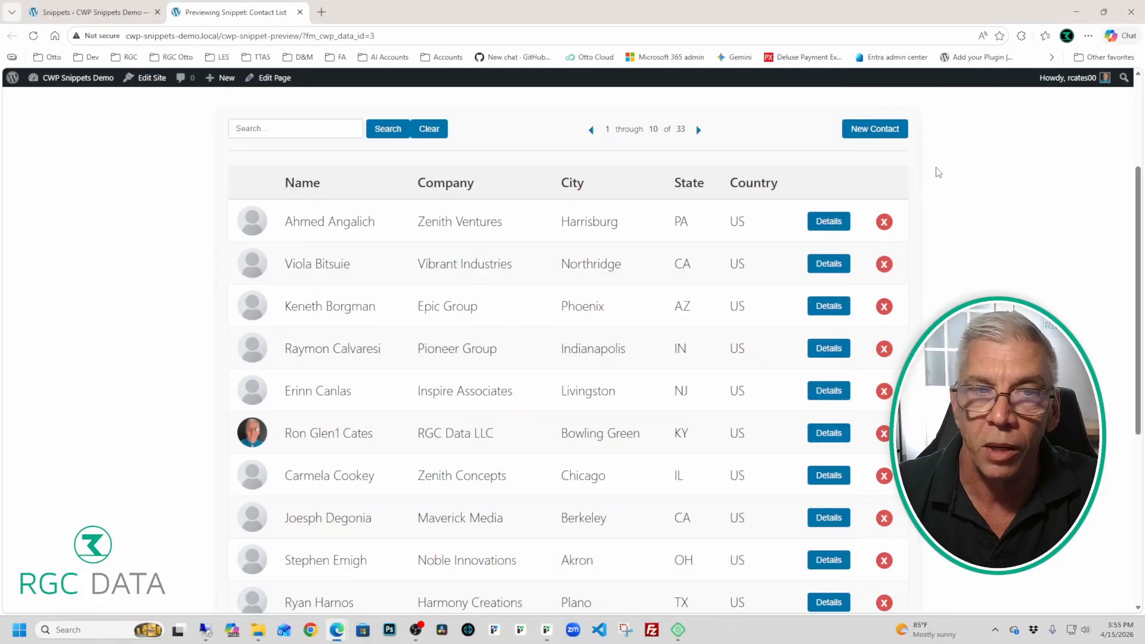
Step: Open the Details page of the RGC Data LLC contact from the Contact List preview
scroll(941, 172, "down", 2)
scroll(940, 171, "down", 2)
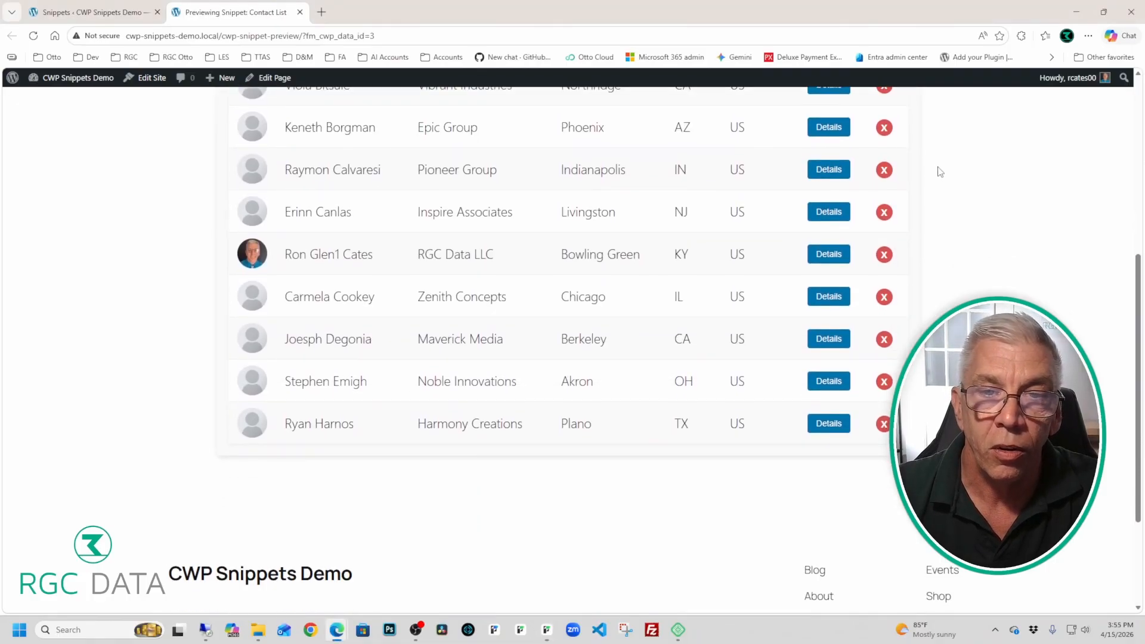
left_click(828, 254)
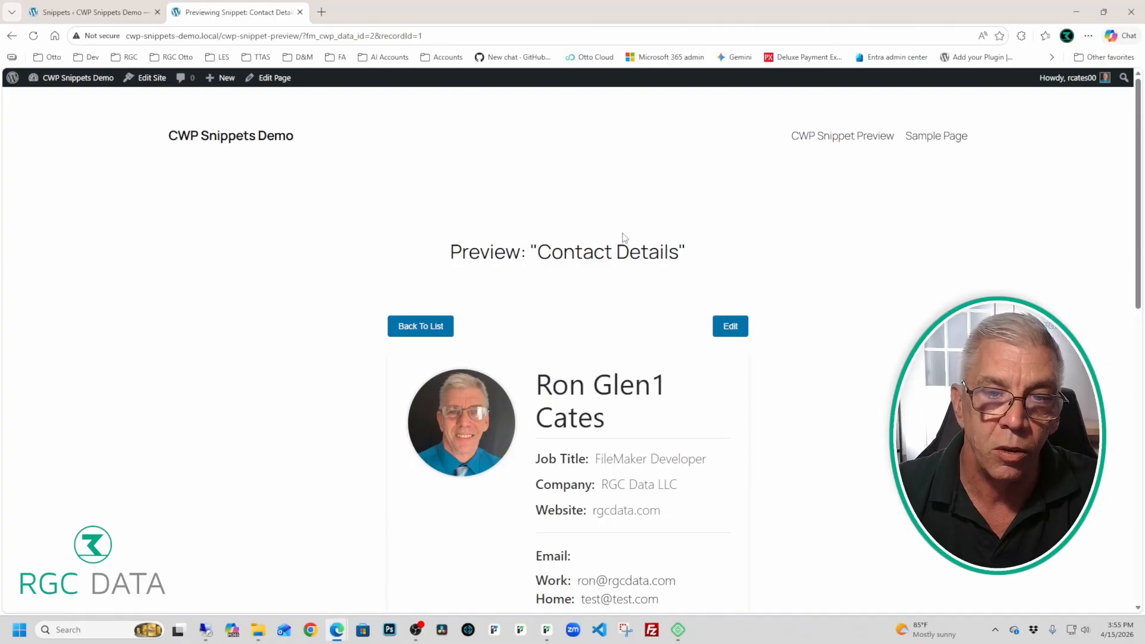
scroll(616, 237, "down", 3)
scroll(617, 237, "down", 2)
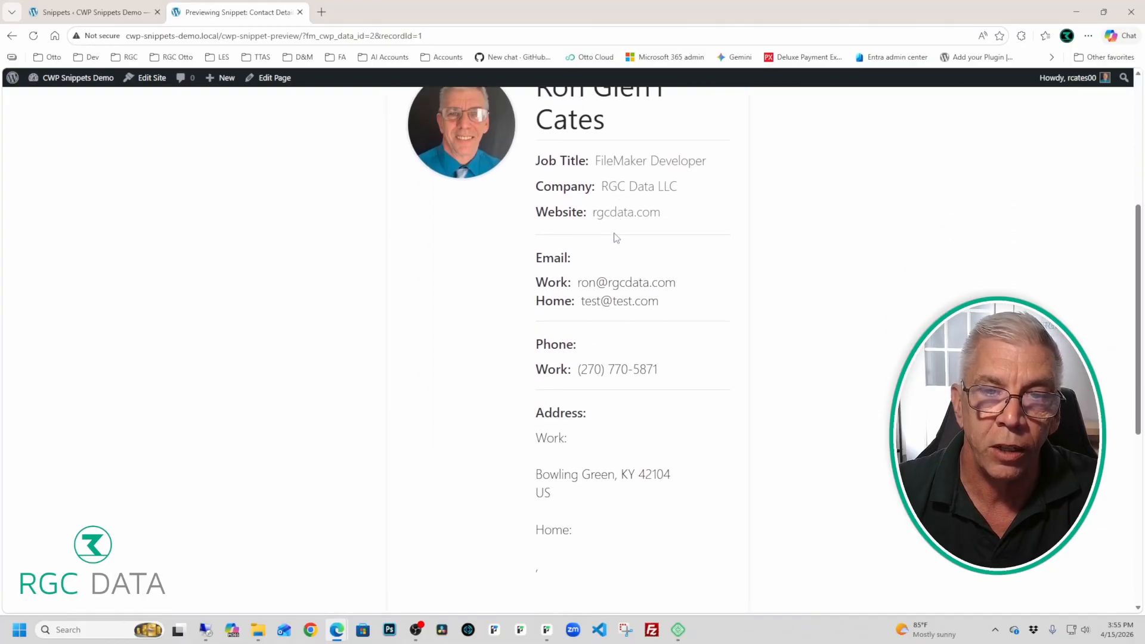
scroll(617, 237, "up", 4)
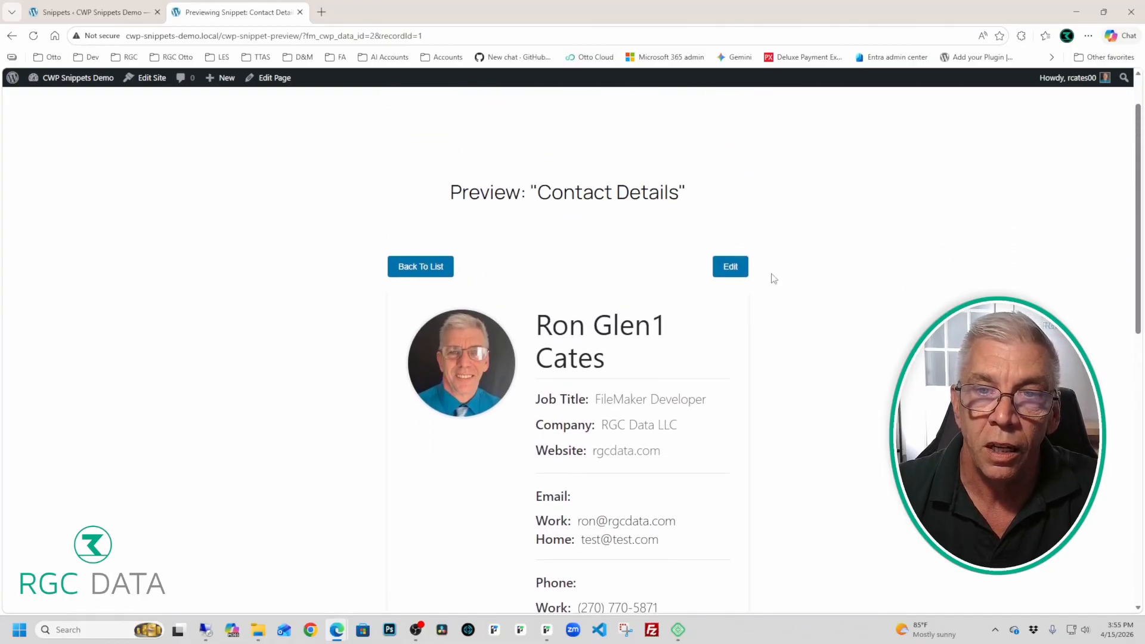
Step: Edit the contact, delete the trailing '1' from First Name, save it, and bring up FileMaker
left_click(732, 265)
scroll(774, 227, "down", 6)
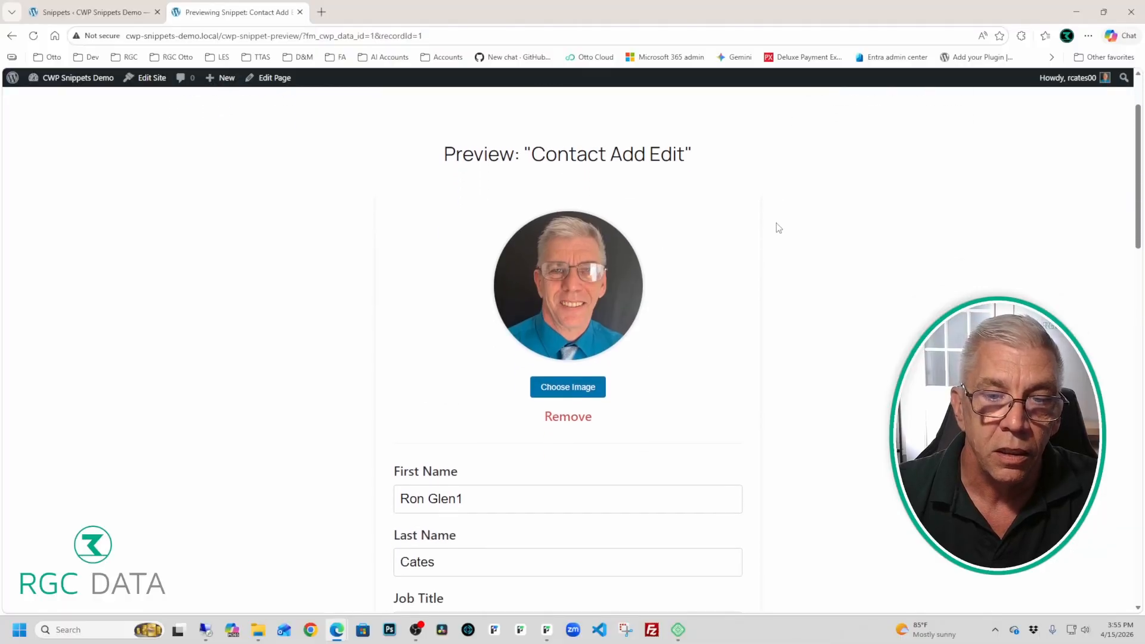
left_click(517, 240)
key("BackSpace")
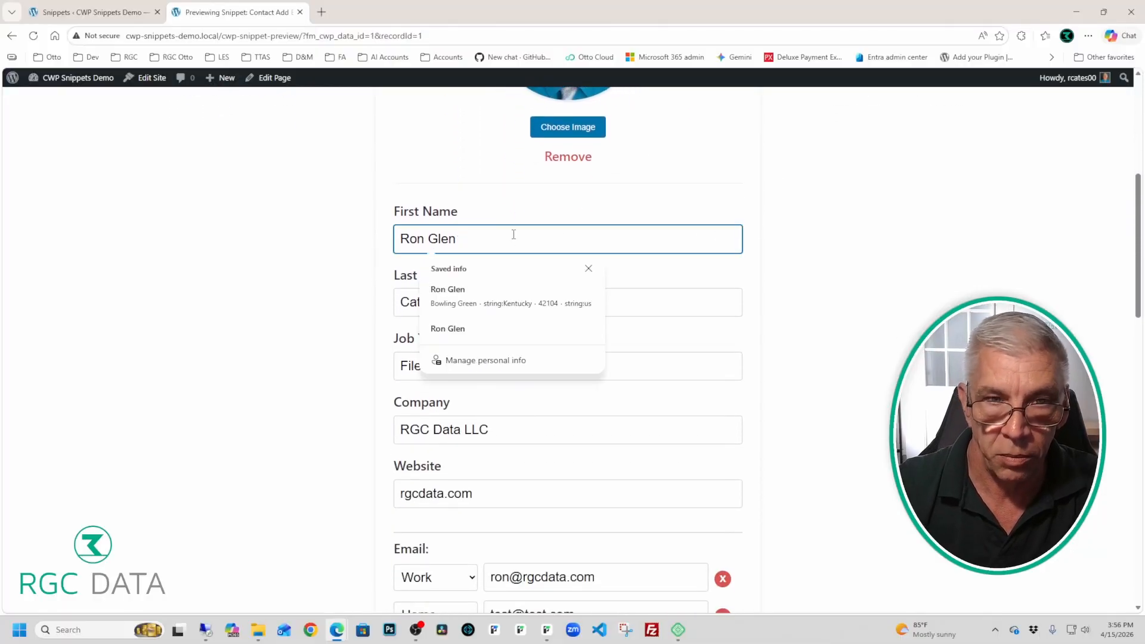
left_click(822, 209)
scroll(820, 209, "down", 7)
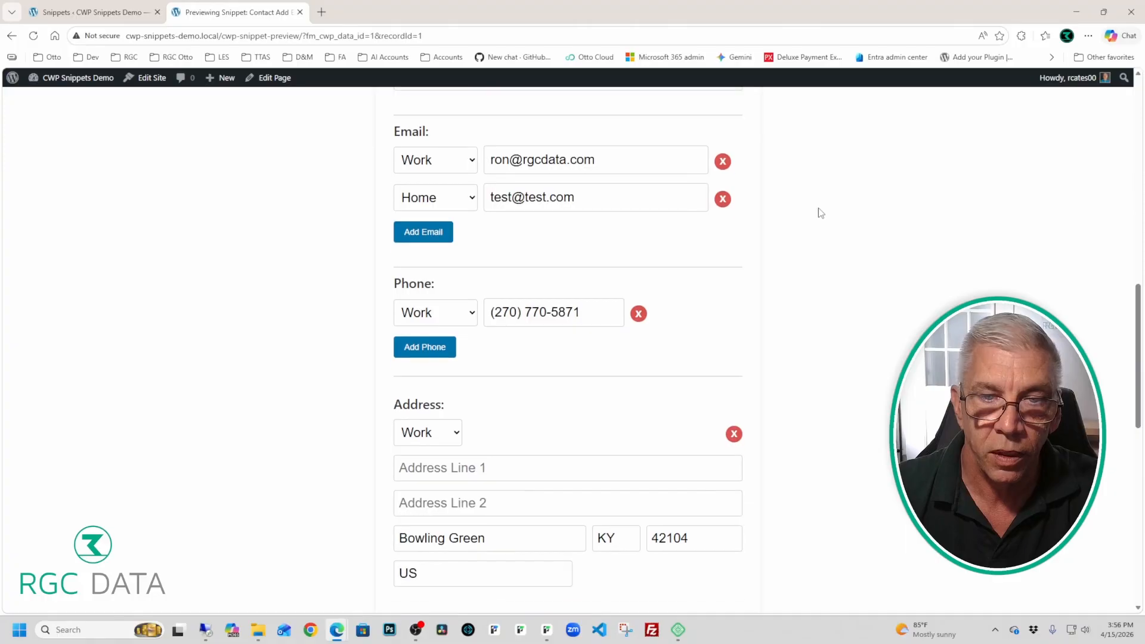
scroll(687, 297, "down", 6)
left_click(548, 530)
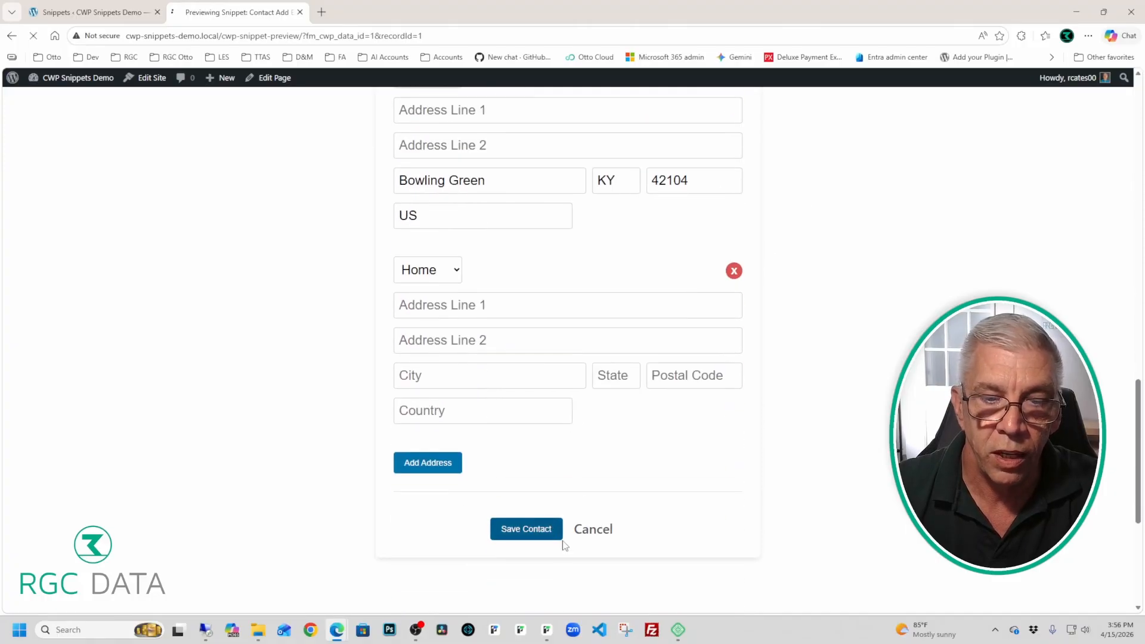
left_click(545, 634)
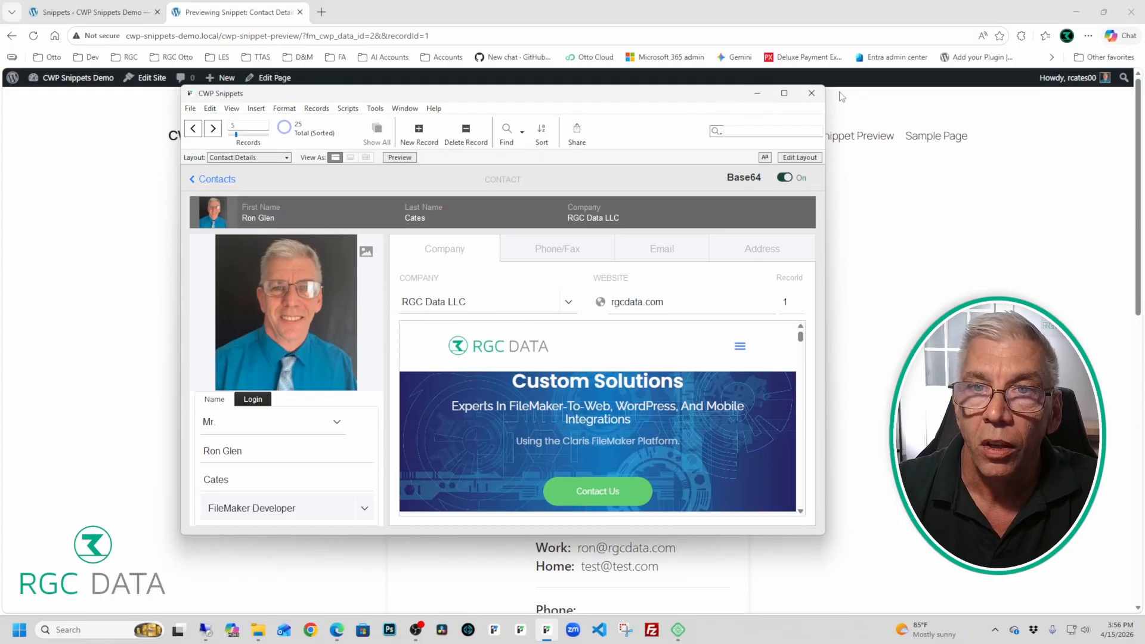
Step: Close the FileMaker window and go back in the browser to the contact edit form
left_click(821, 95)
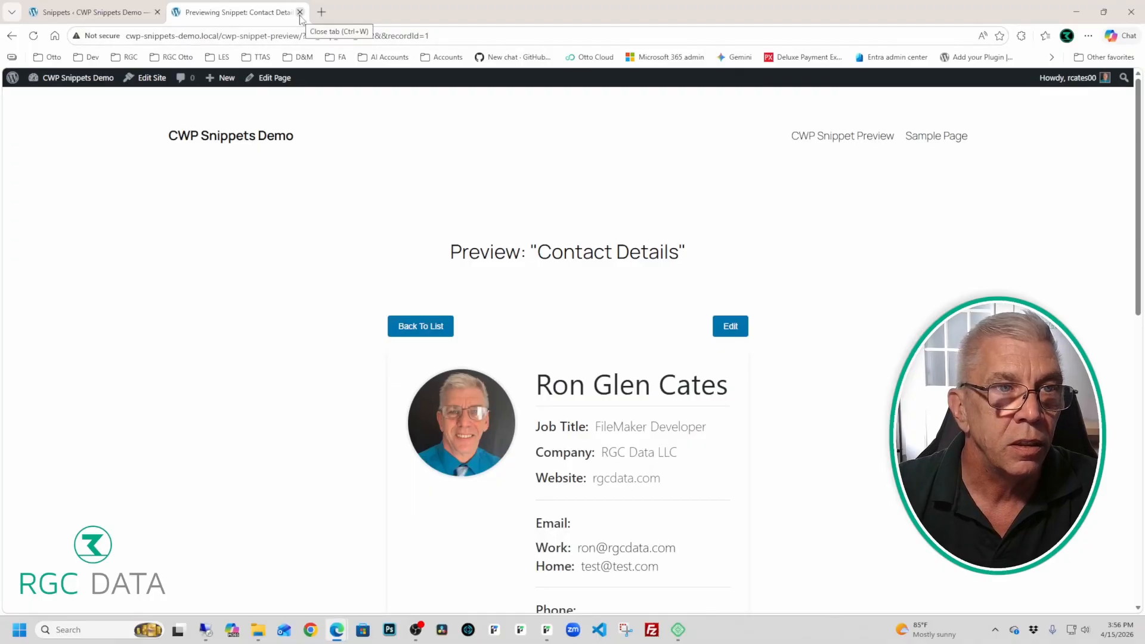
left_click(13, 36)
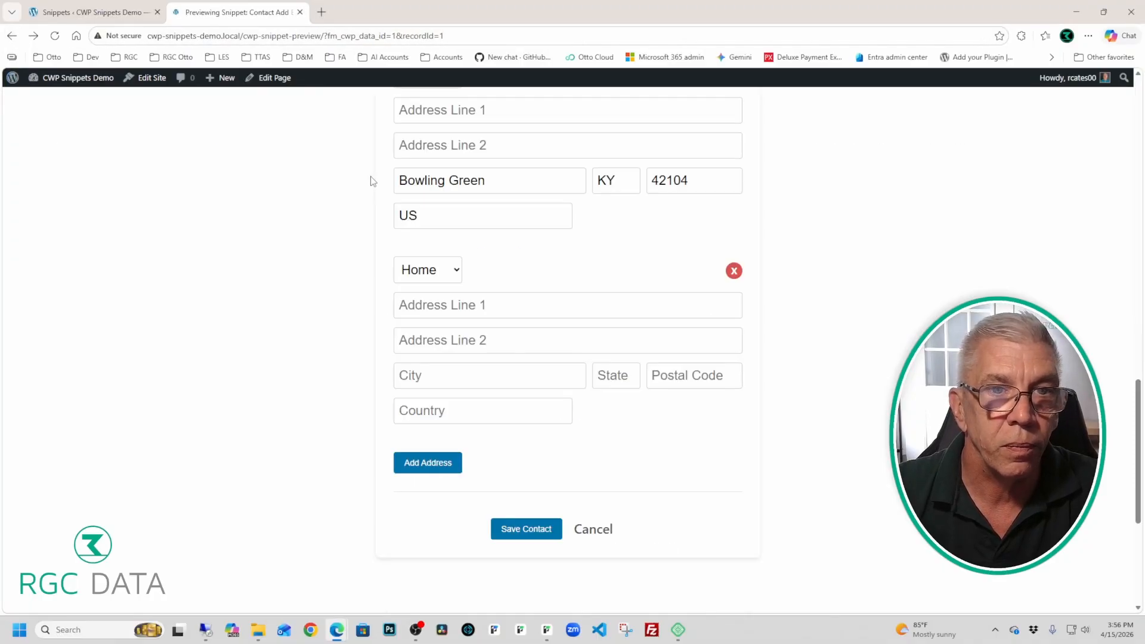
Step: Close the preview, view the findRecords template's code, then return and show the empty user Snippets list
left_click(300, 12)
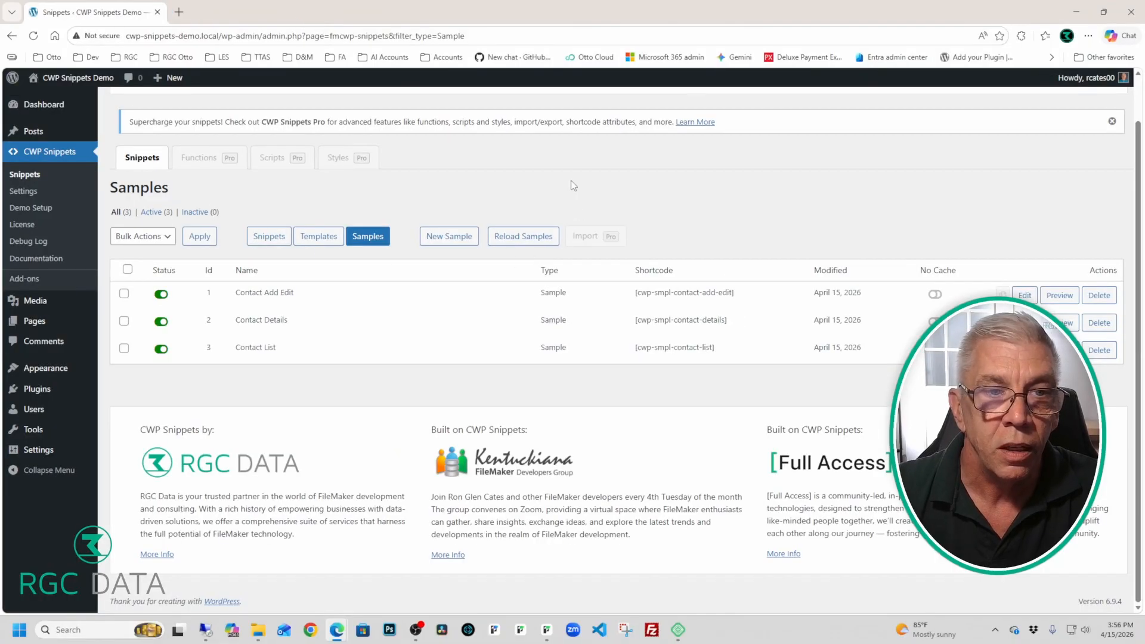
left_click(318, 237)
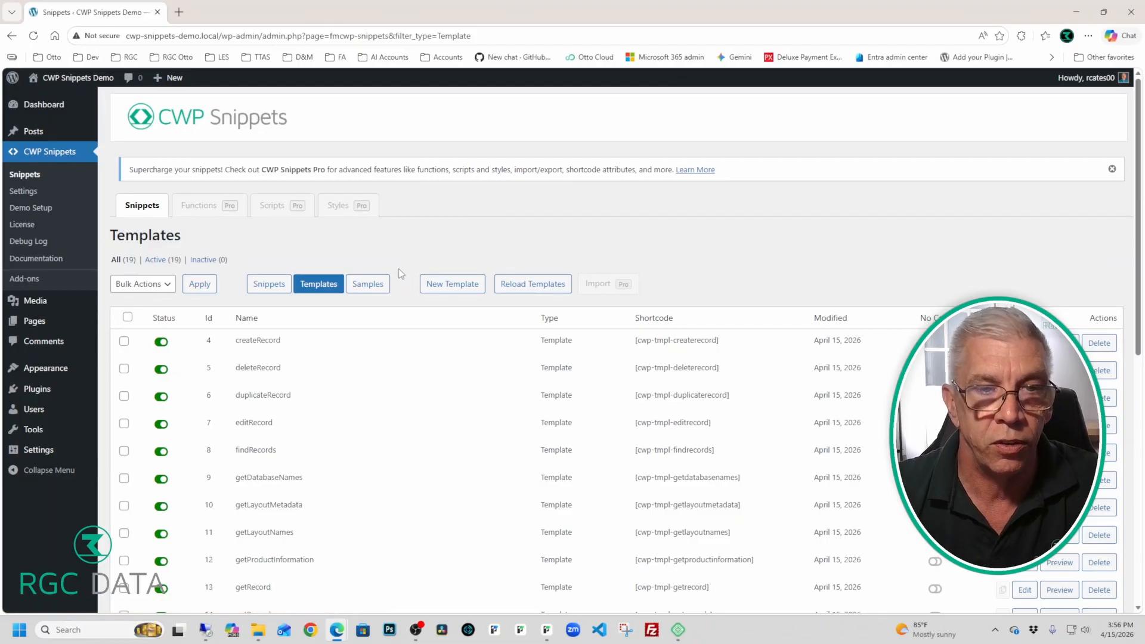
scroll(400, 274, "down", 2)
scroll(401, 274, "down", 1)
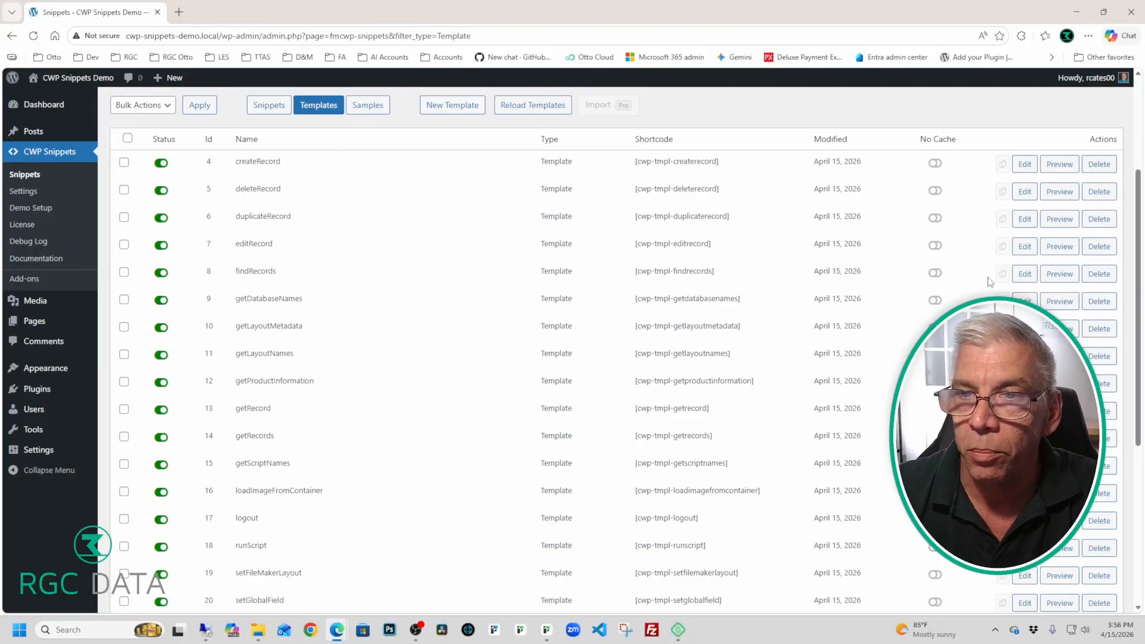
left_click(1024, 274)
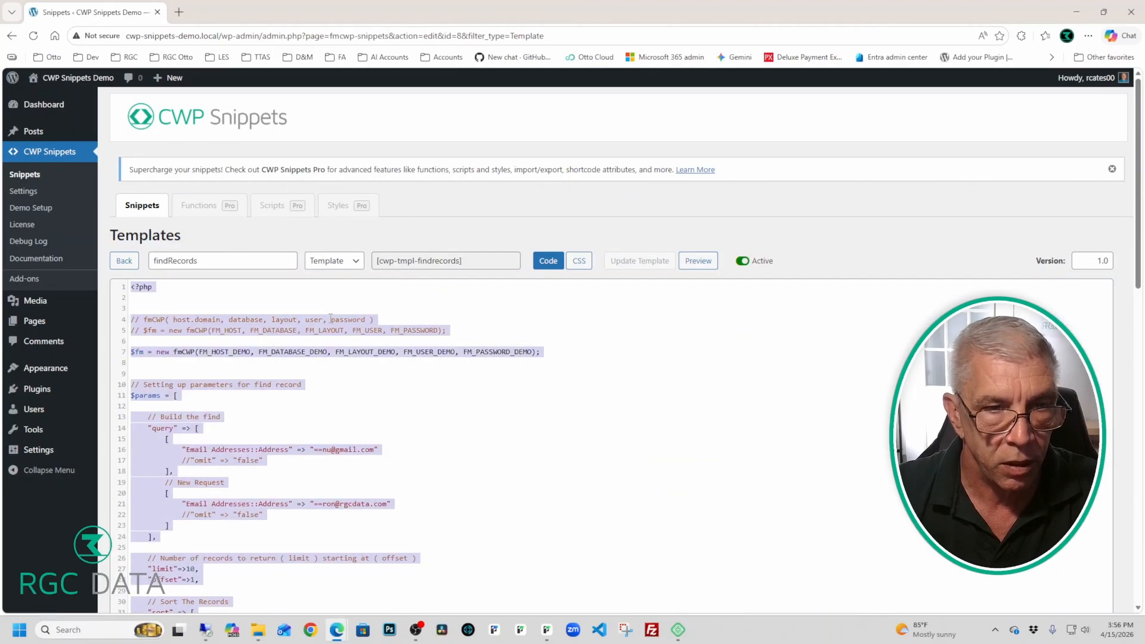
left_click(126, 262)
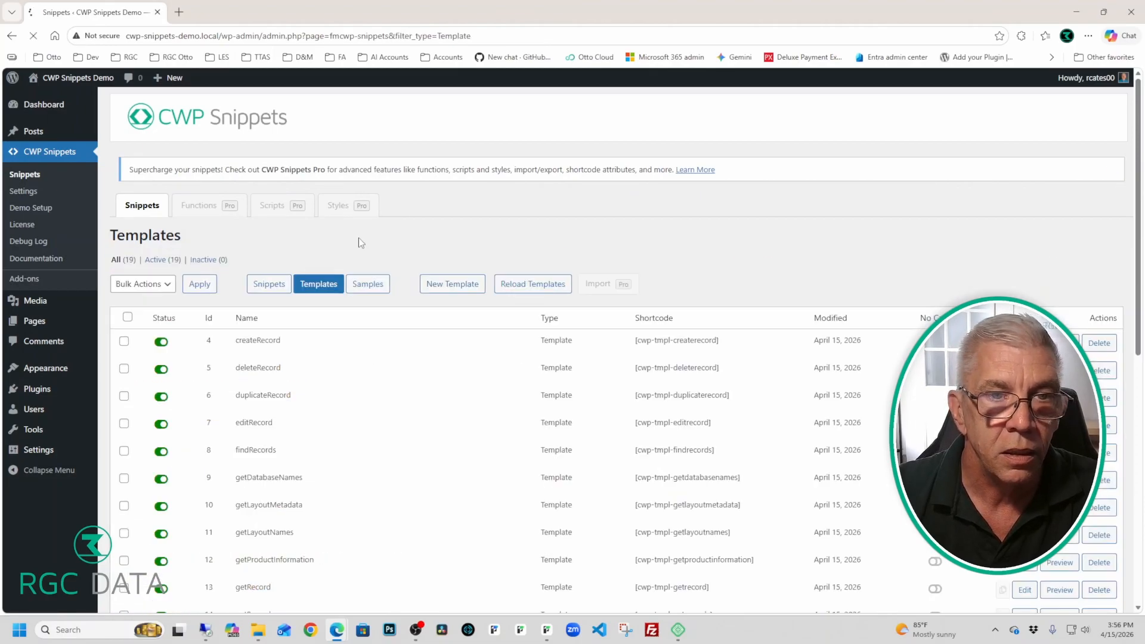
left_click(276, 289)
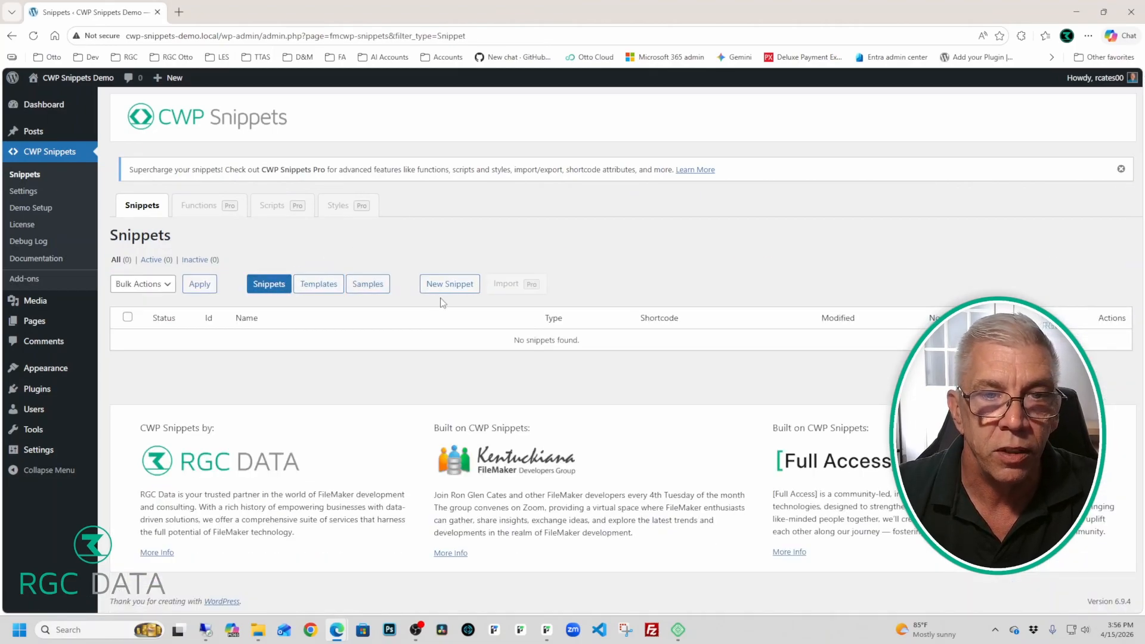
Step: Create a 'Find Contacts' snippet with the pasted findRecords PHP code and save it
left_click(444, 285)
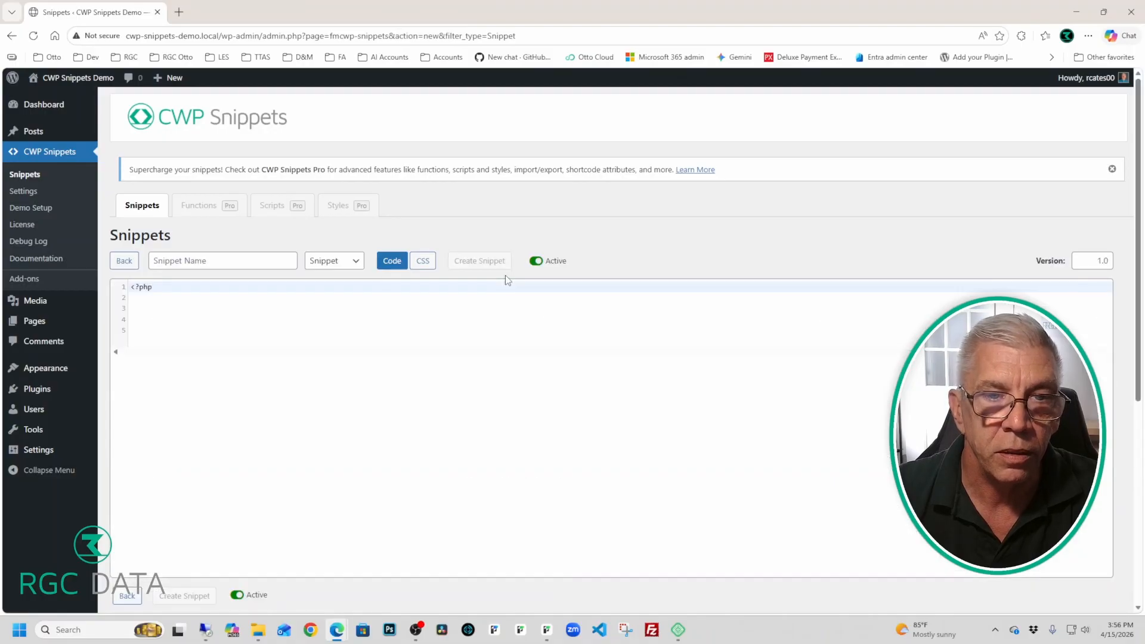
left_click(254, 255)
type("Fi")
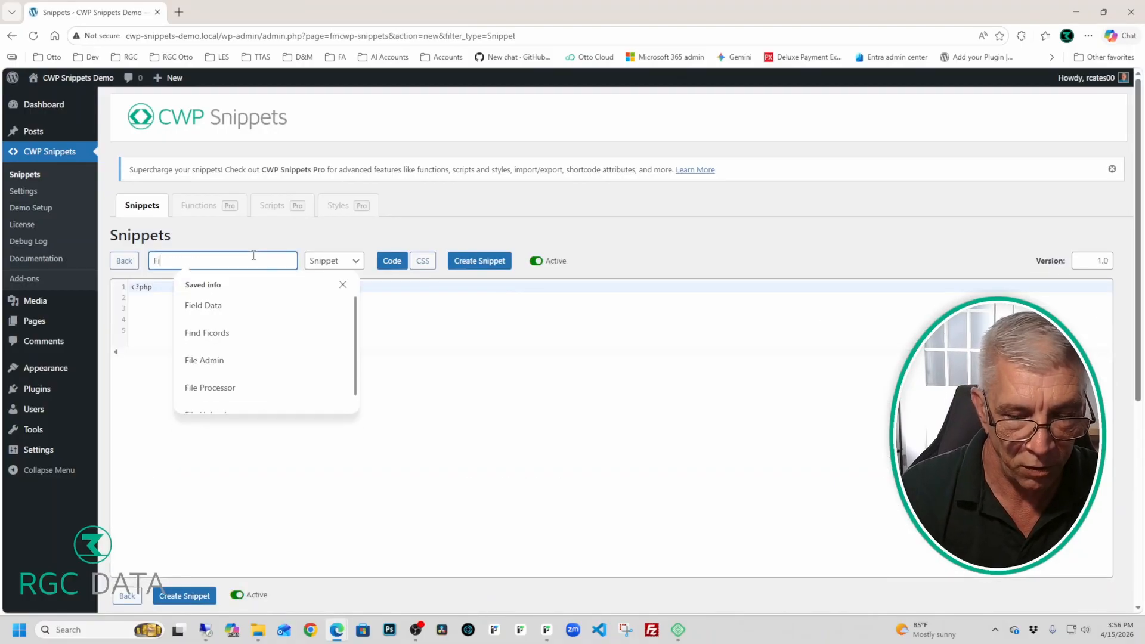
type("nd C")
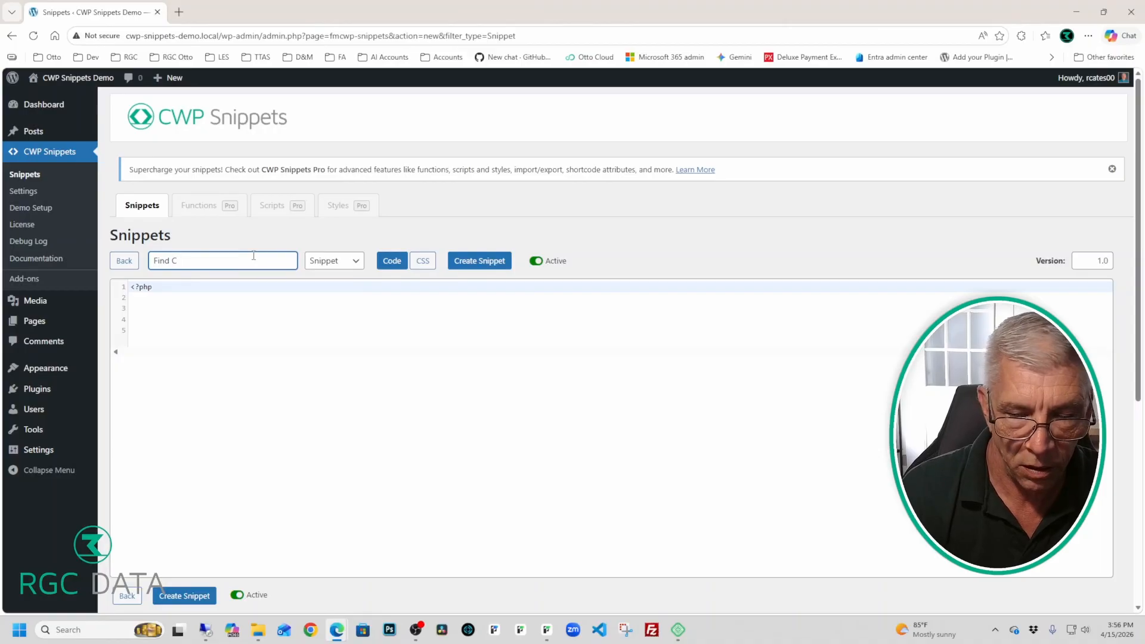
type("ontact")
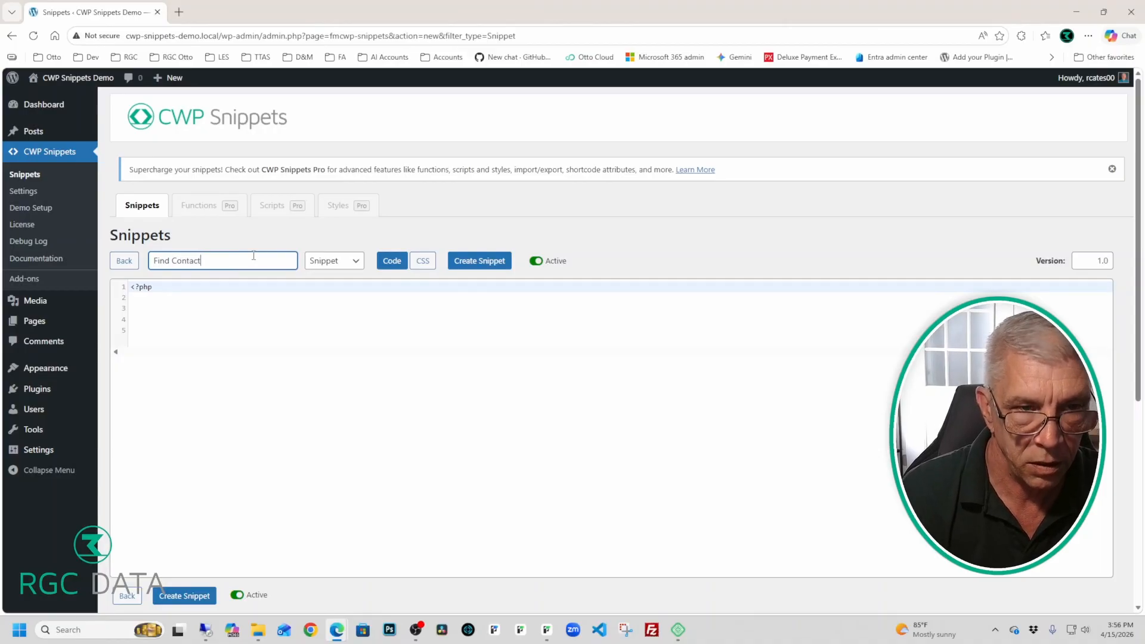
type("s")
left_click(252, 302)
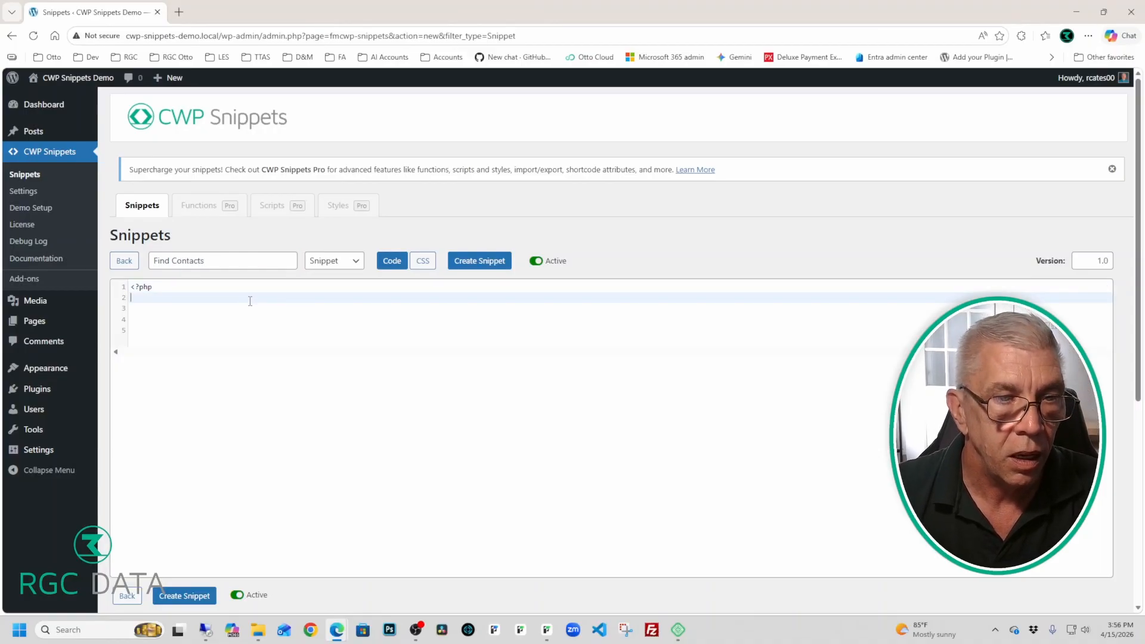
key("ctrl+v")
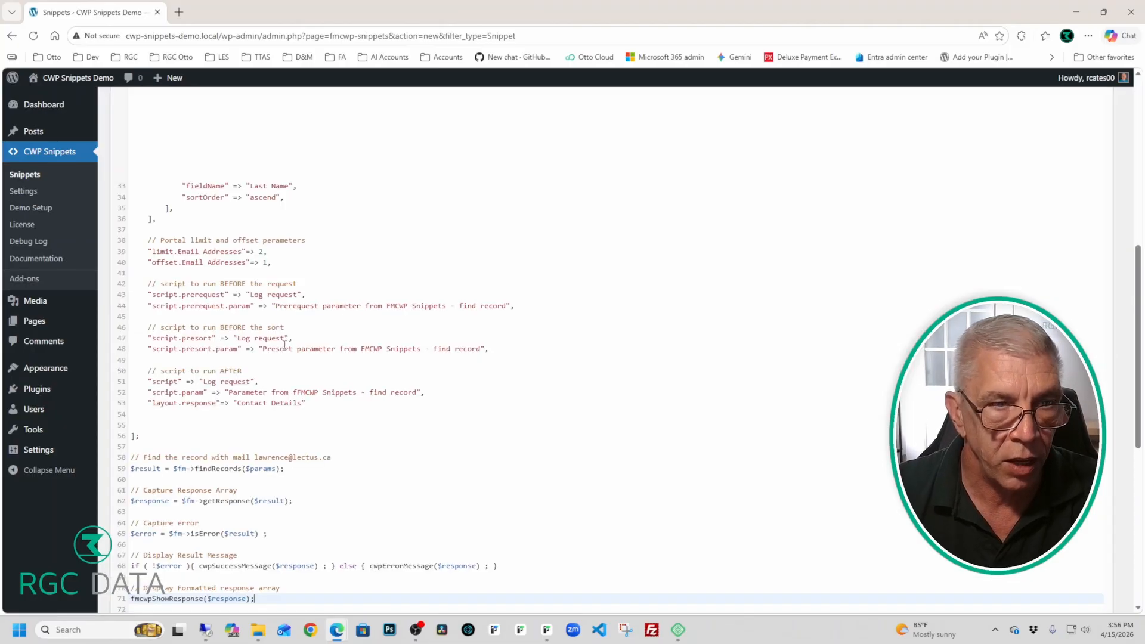
scroll(285, 346, "down", 3)
scroll(285, 346, "up", 8)
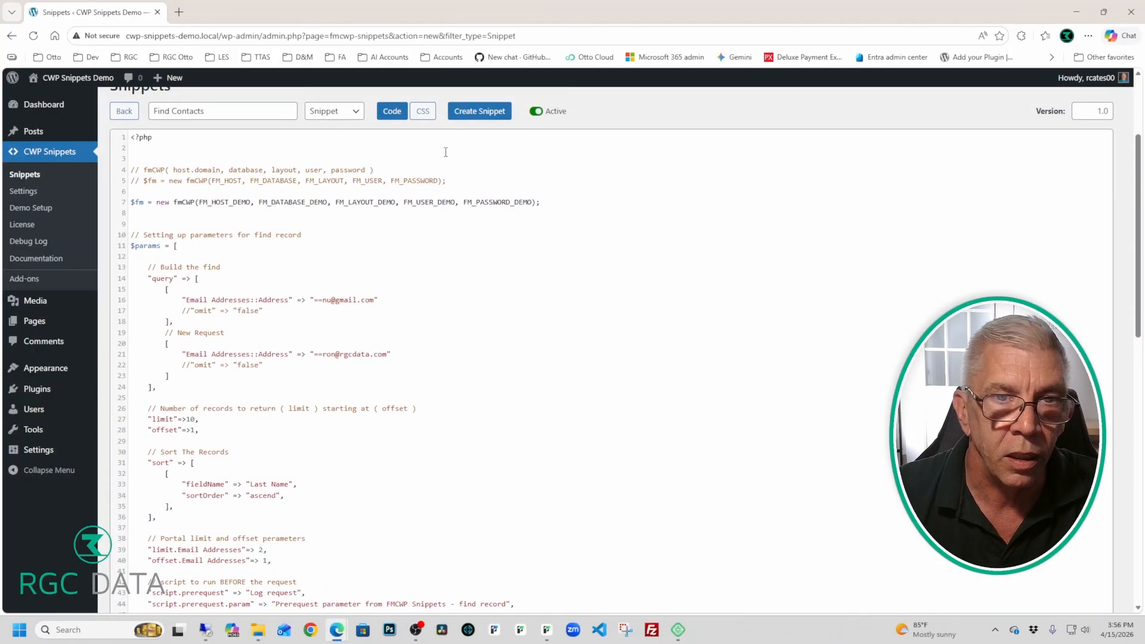
left_click(479, 111)
Step: Review the saved snippet and select the _DEMO suffix after FM_HOST
scroll(436, 223, "down", 4)
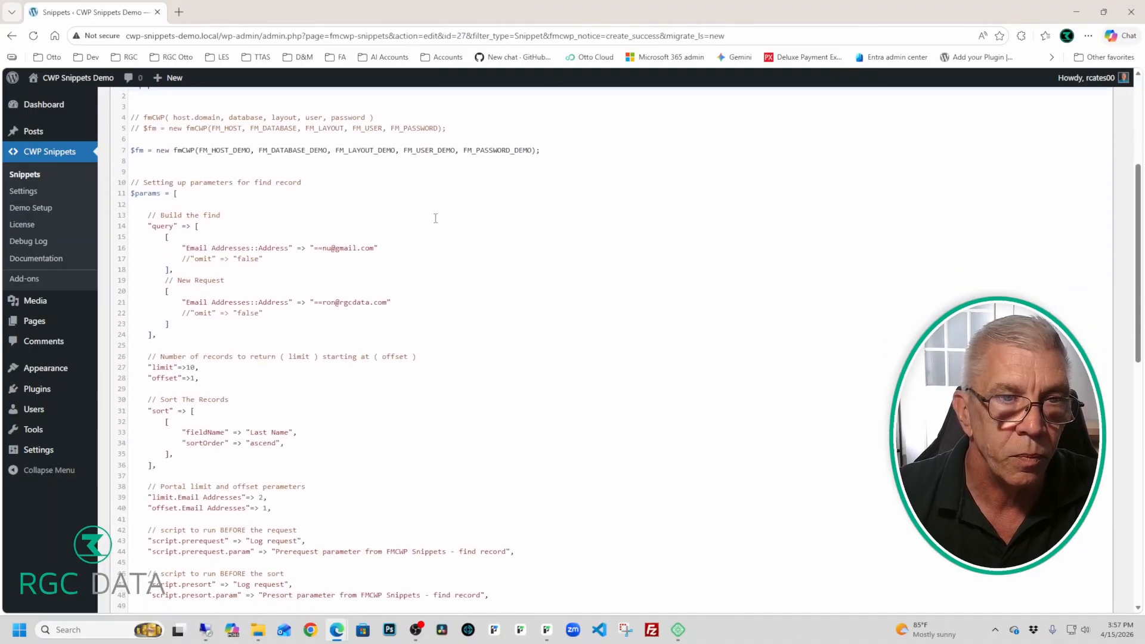
scroll(436, 220, "up", 1)
scroll(436, 218, "down", 1)
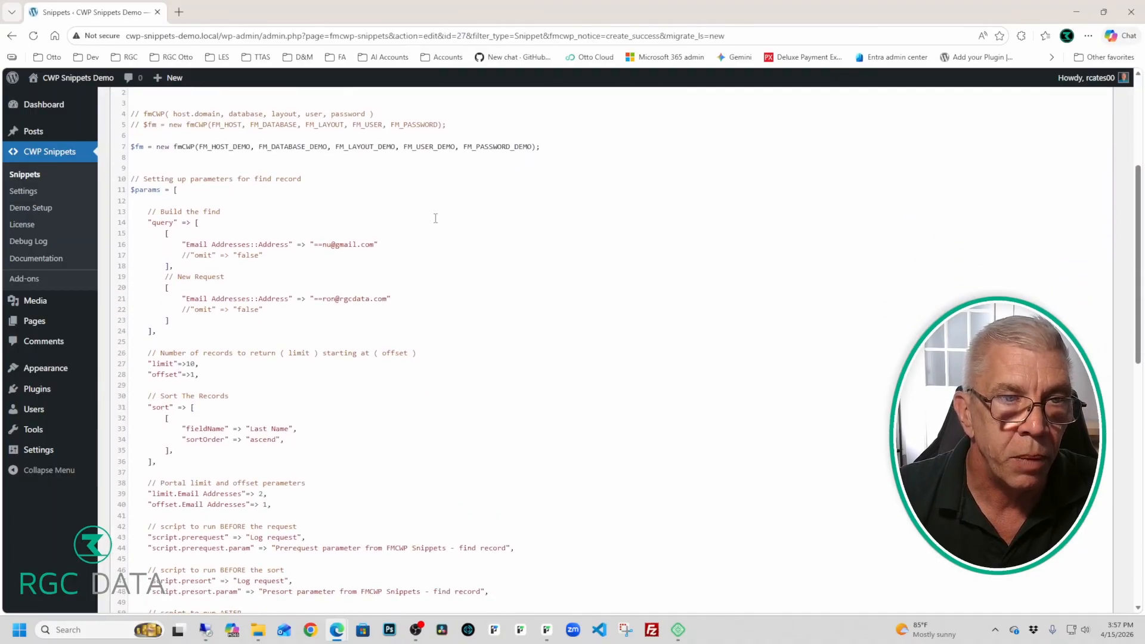
scroll(436, 218, "up", 1)
left_click_drag(252, 207, 229, 208)
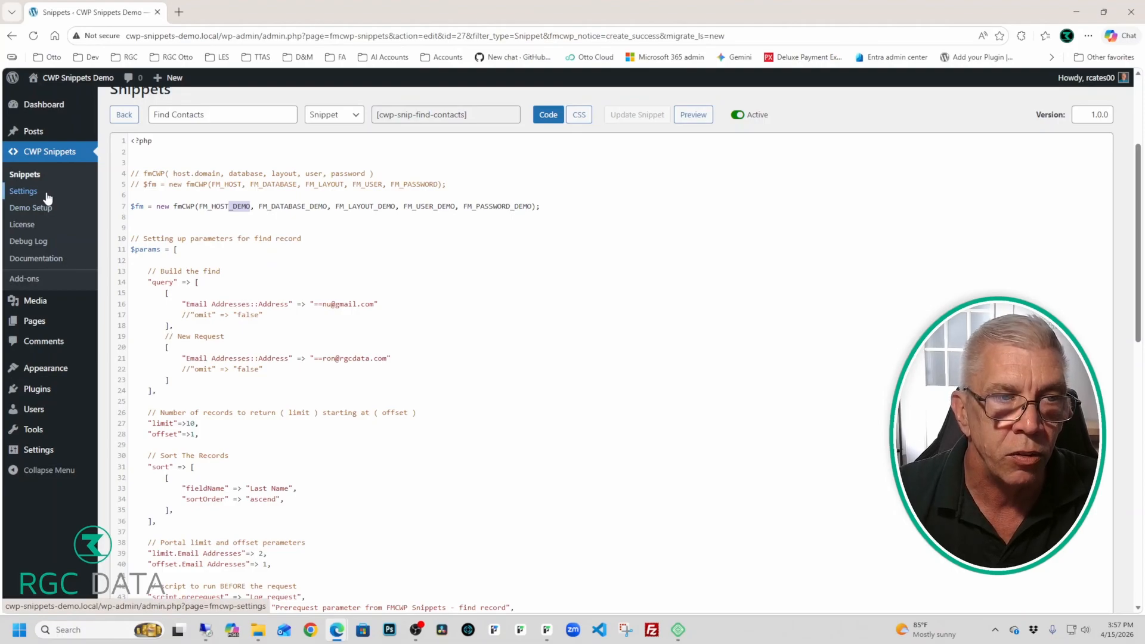
Step: Remove the _DEMO suffix from FM_HOST, FM_DATABASE and FM_PASSWORD on line 7
key("Delete")
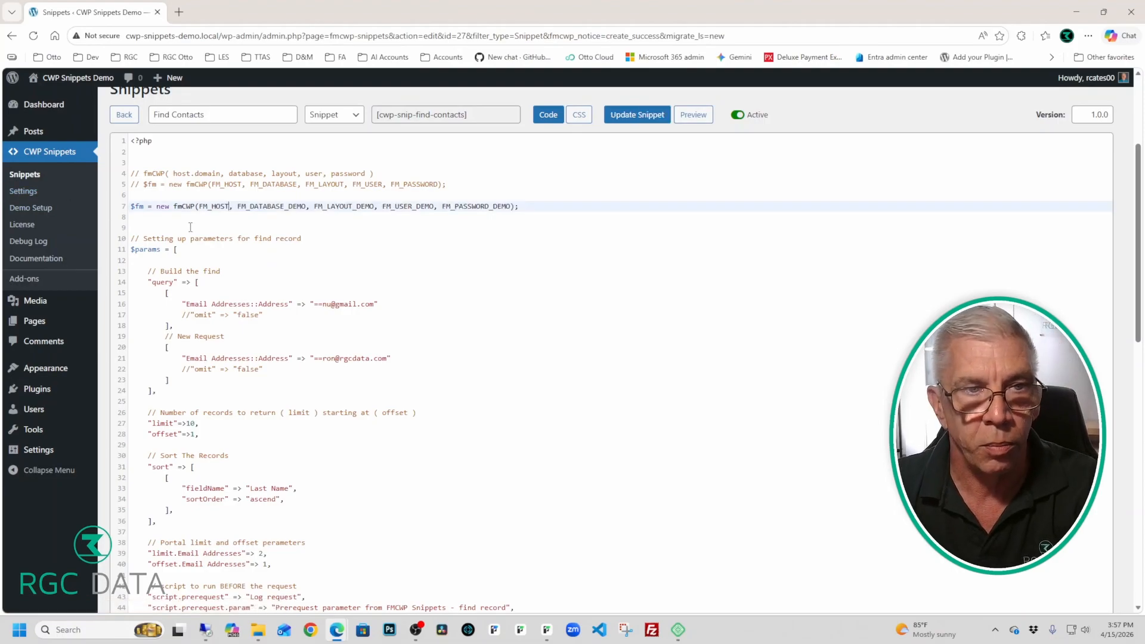
left_click(306, 207)
left_click_drag(306, 206, 370, 206)
key("Delete")
key("Delete")
key("Delete")
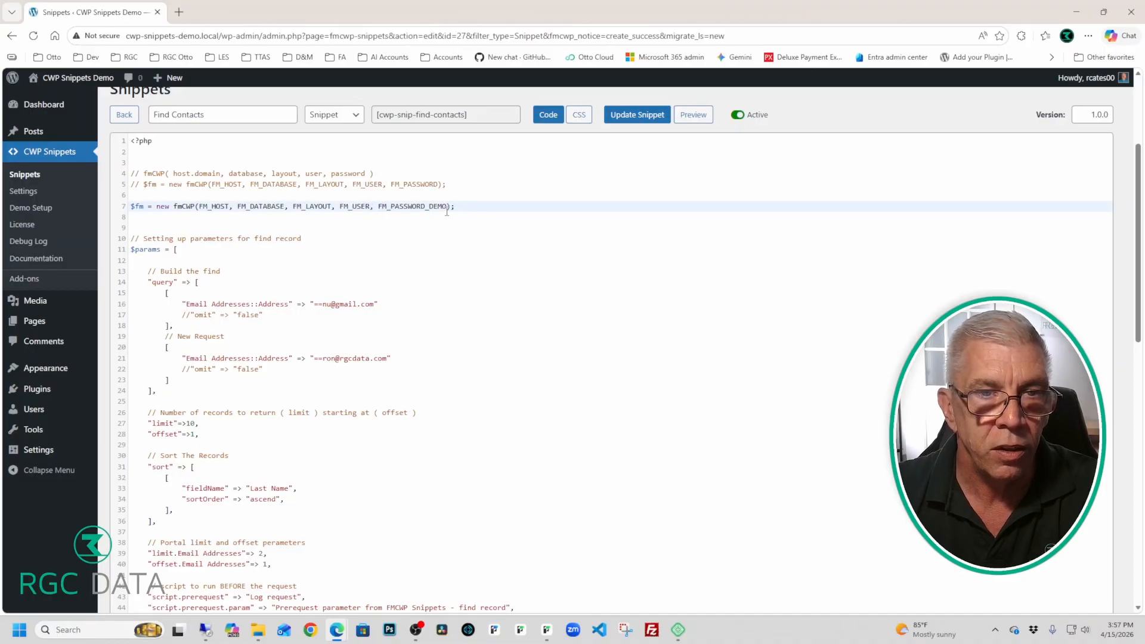
left_click_drag(447, 207, 424, 206)
key("Delete")
left_click(404, 228)
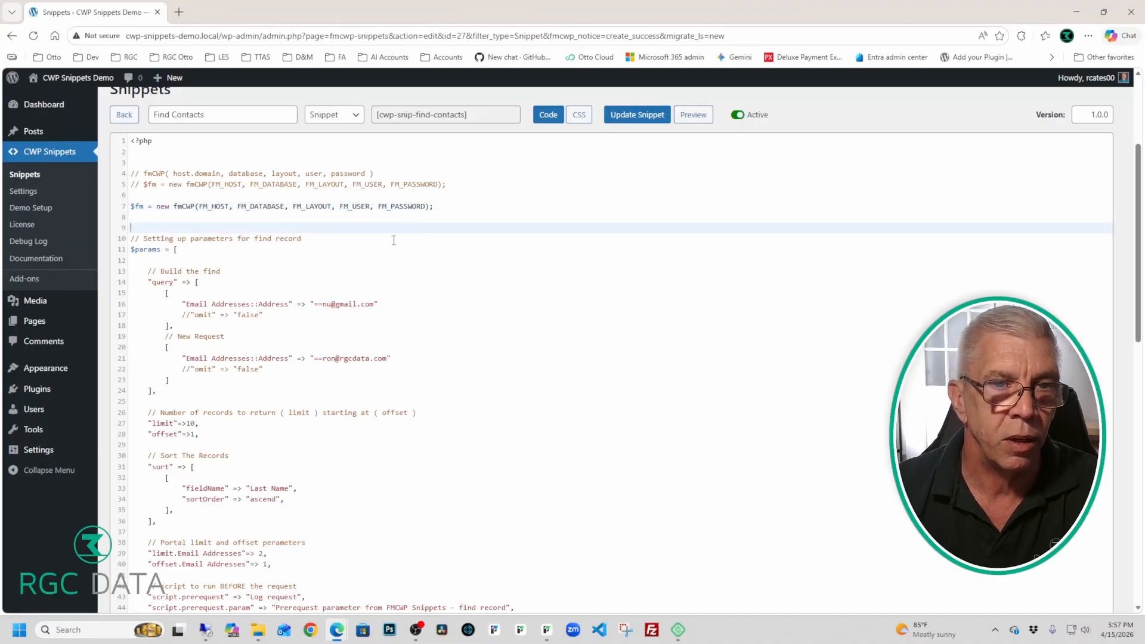
Step: Update the Find Contacts snippet with the non-demo connection constants
scroll(378, 245, "down", 4)
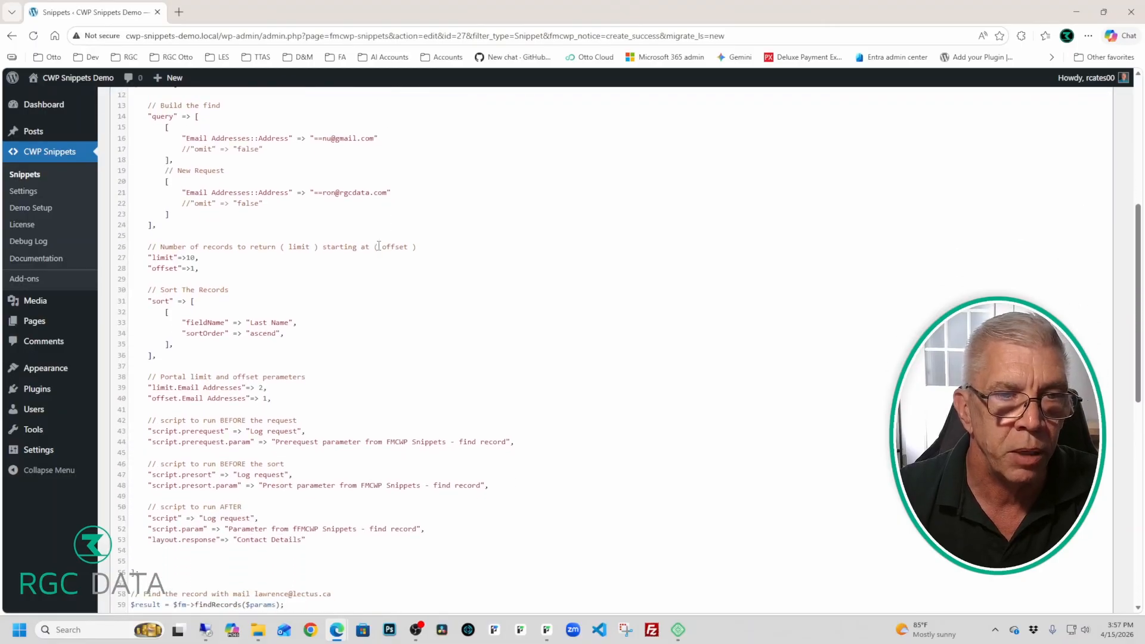
scroll(378, 246, "down", 4)
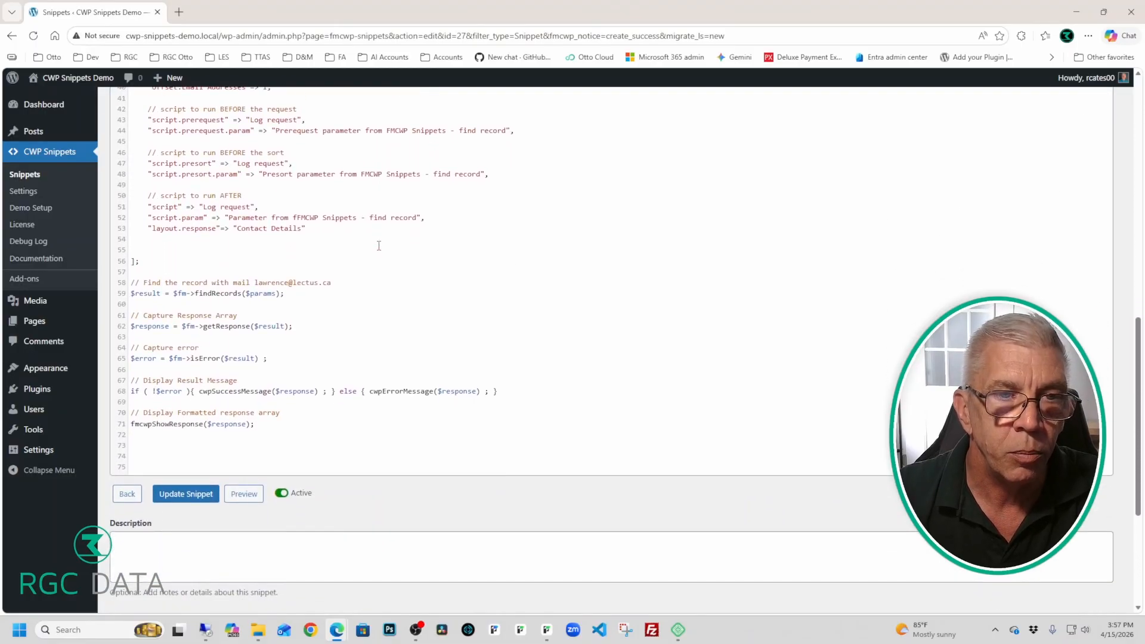
scroll(379, 246, "up", 1)
scroll(379, 246, "up", 10)
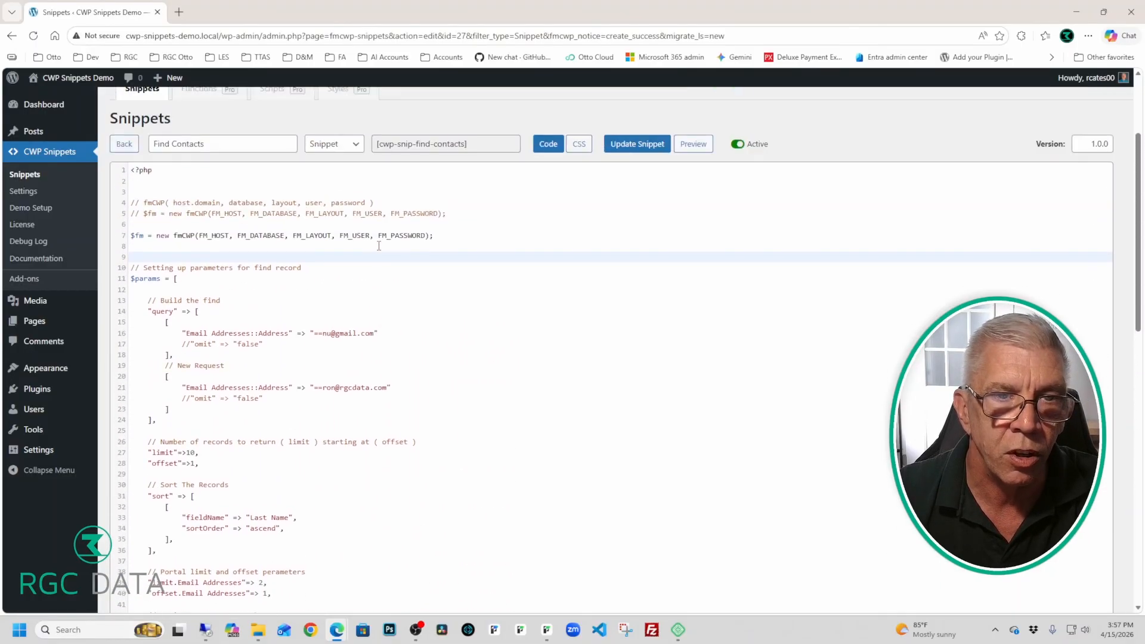
left_click(637, 293)
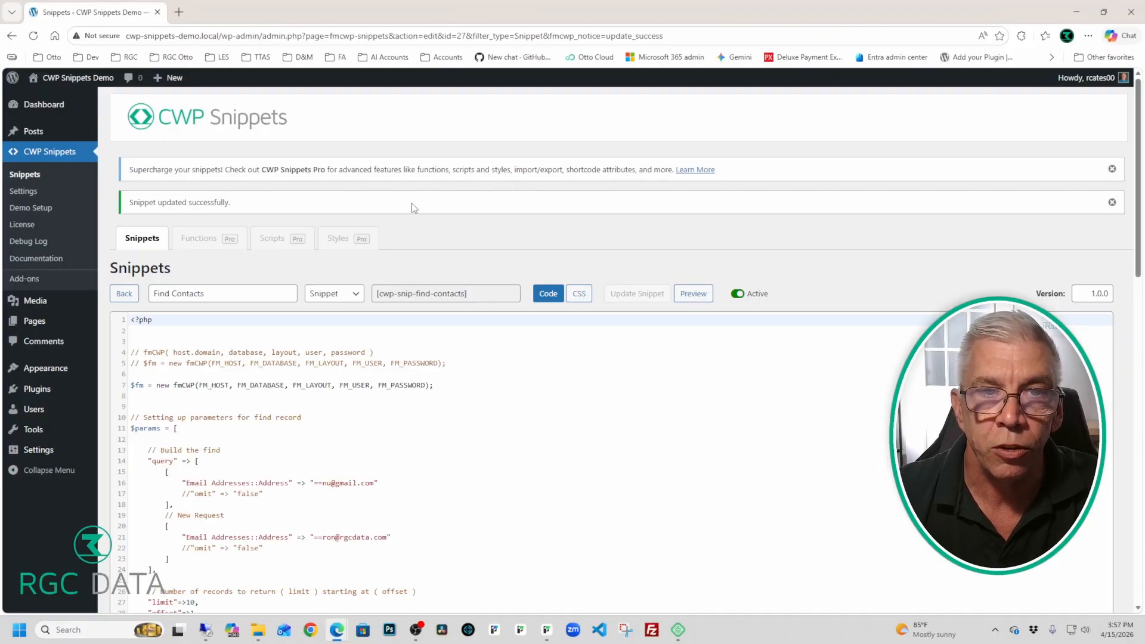
Step: Minimise the Edge browser window to leave the Windows desktop showing
left_click(415, 631)
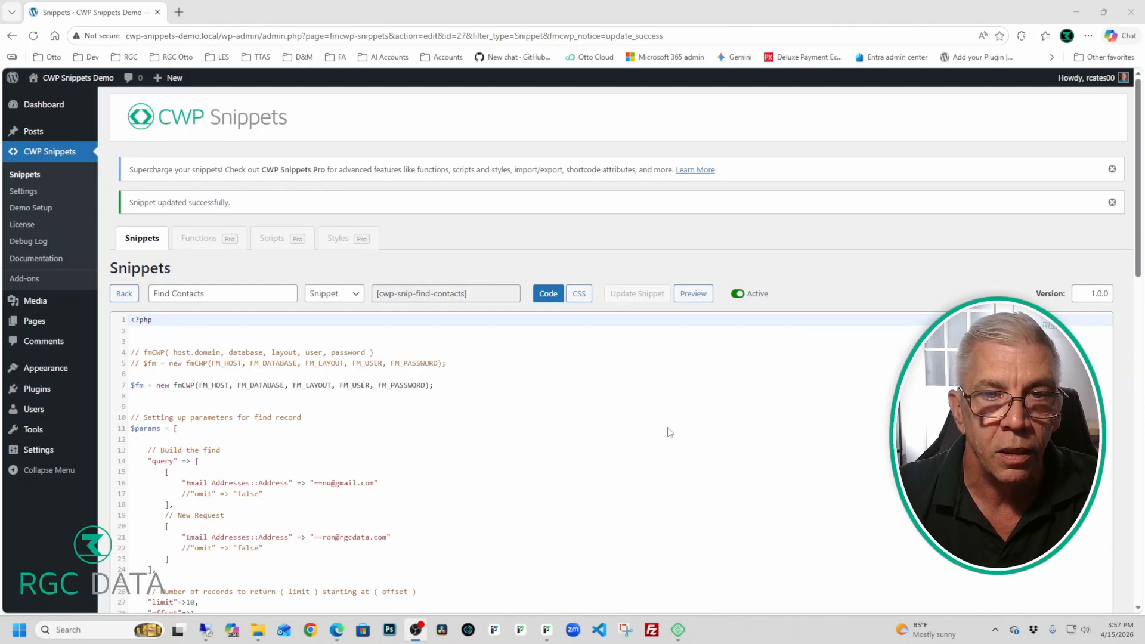
mouse_move(331, 640)
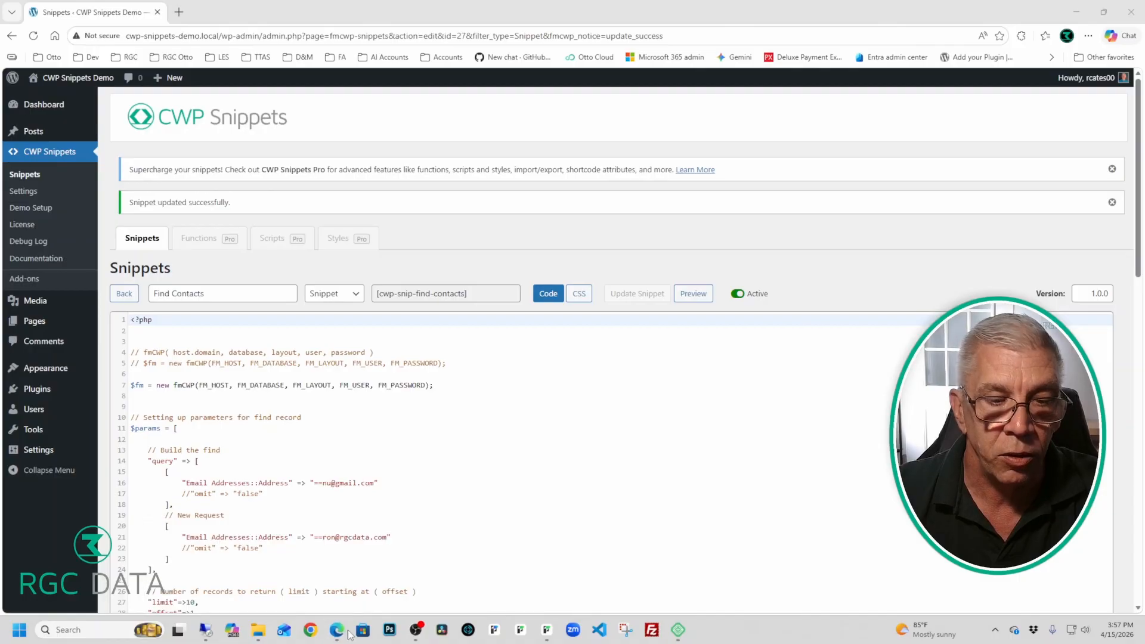
left_click(448, 595)
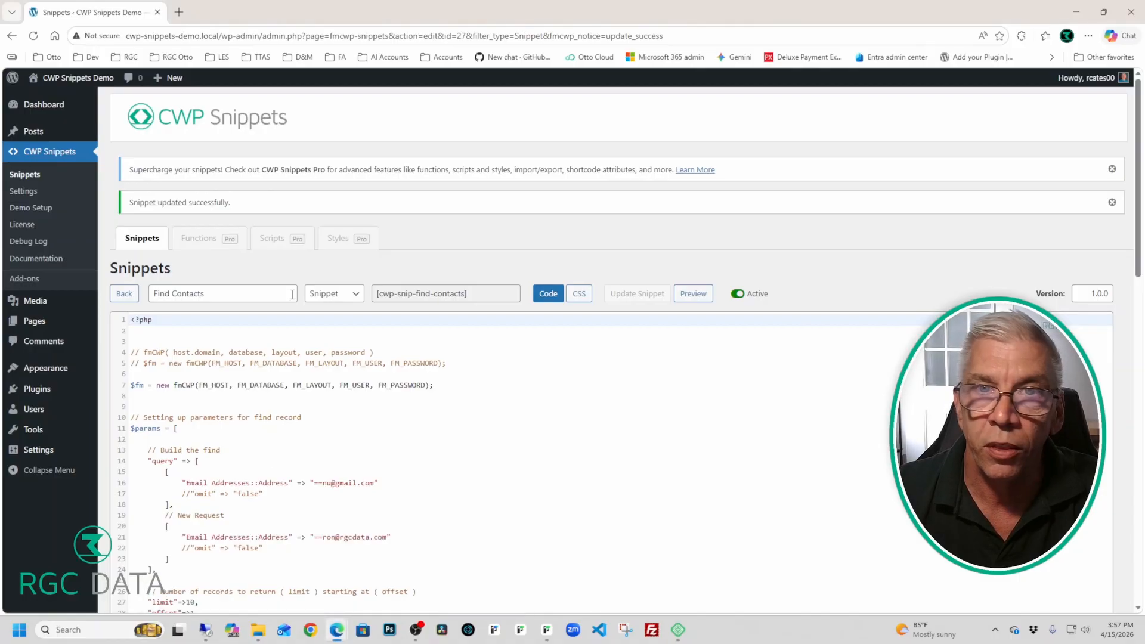
left_click(1077, 12)
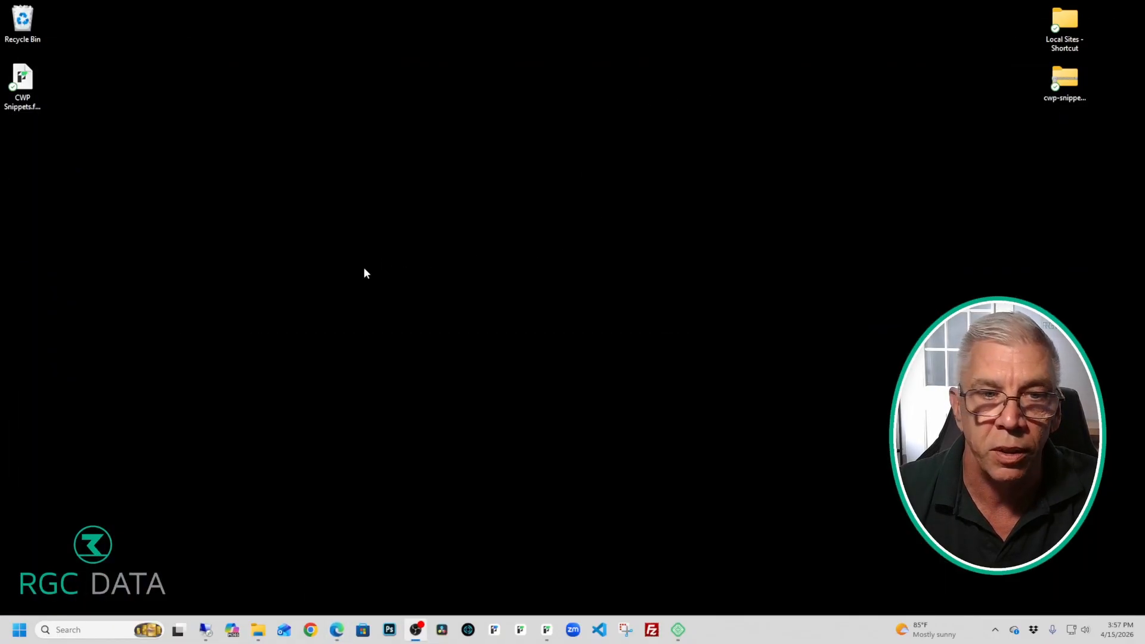